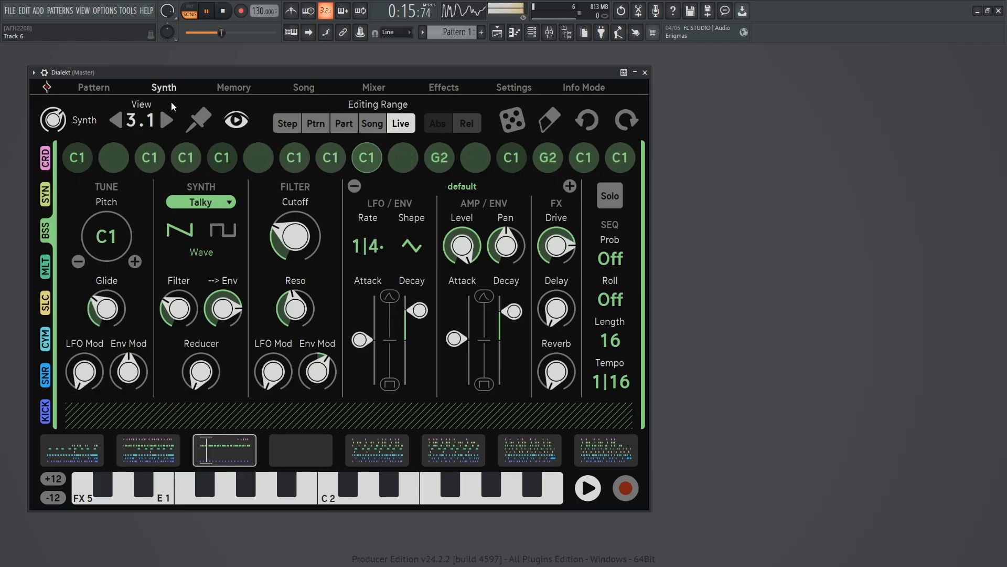
Look over the Memory, Song and Settings pages of the Dialekt plugin.
{"action": "left_click", "coordinate": [229, 87]}
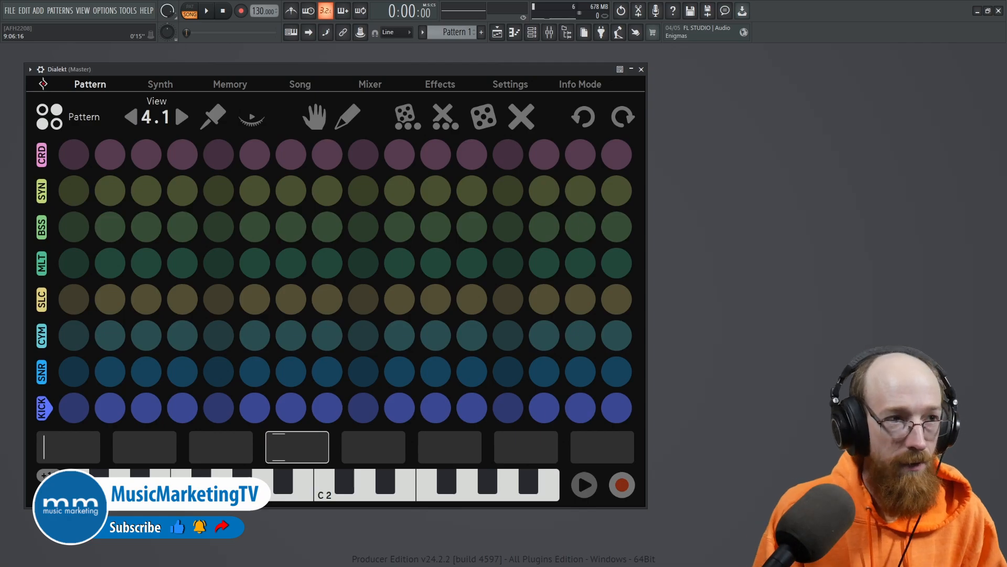
{"action": "left_click", "coordinate": [300, 85]}
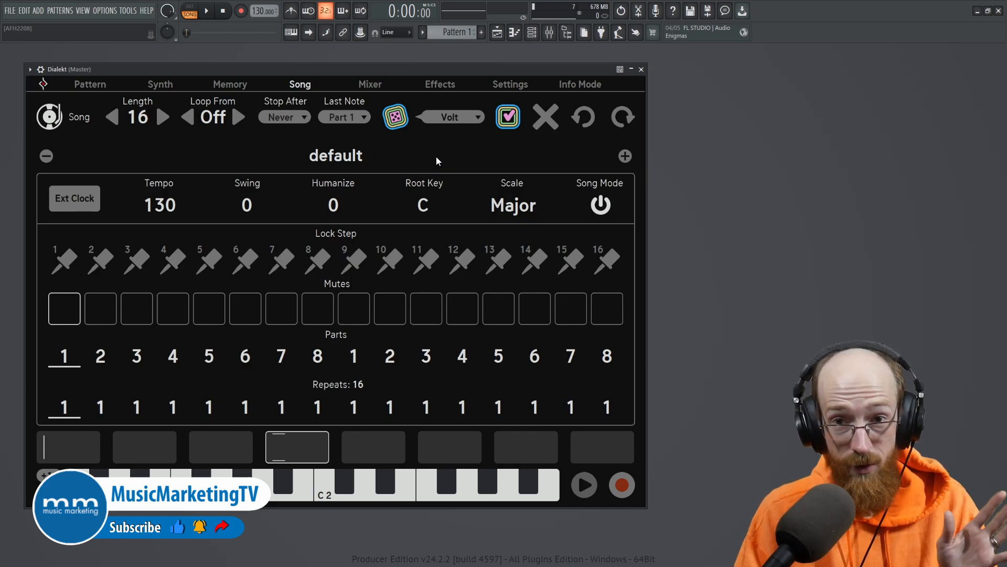
{"action": "left_click", "coordinate": [507, 86]}
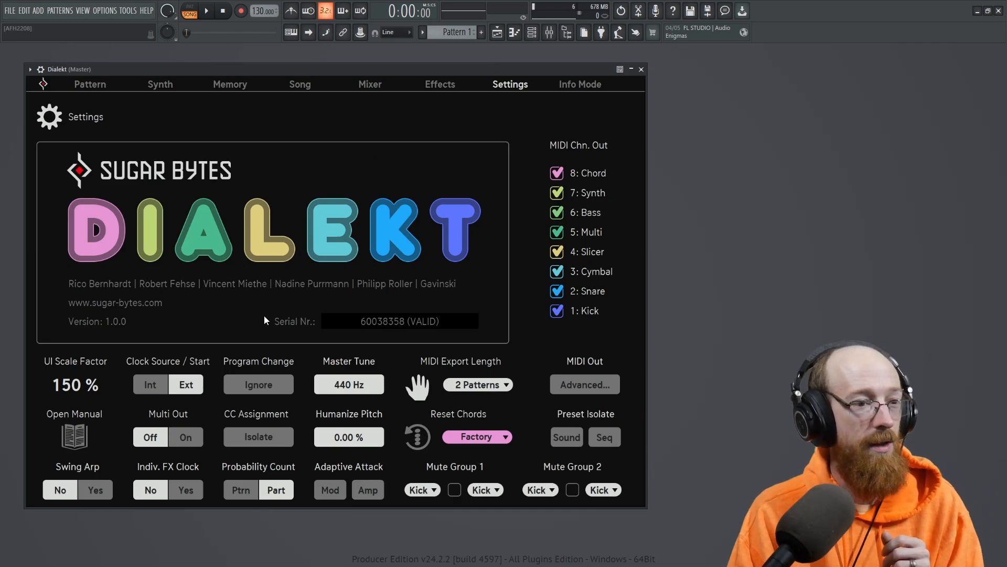
Show the Song page's randomization options and set the chord progression mode to Manual.
{"action": "left_click", "coordinate": [298, 85]}
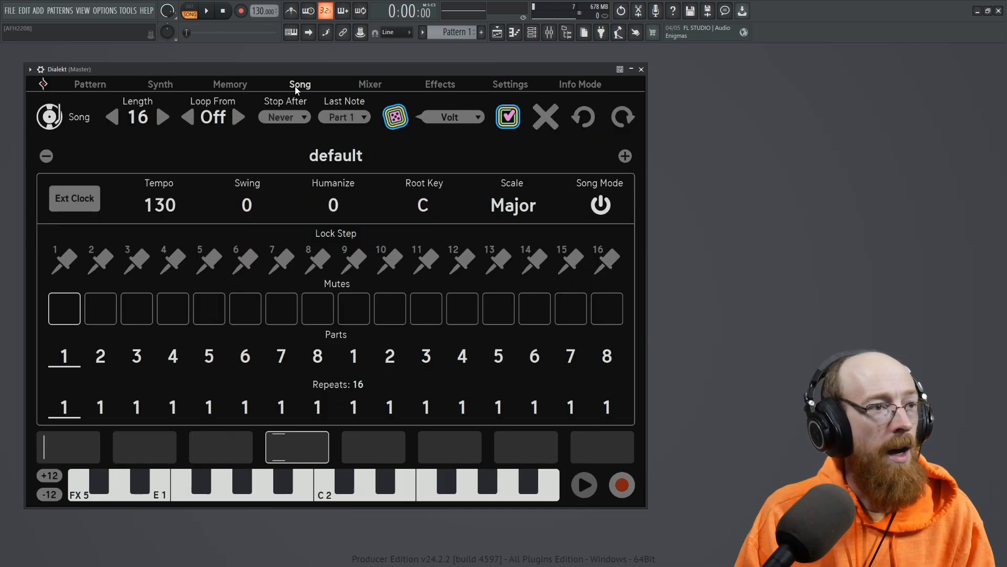
{"action": "left_click", "coordinate": [508, 123]}
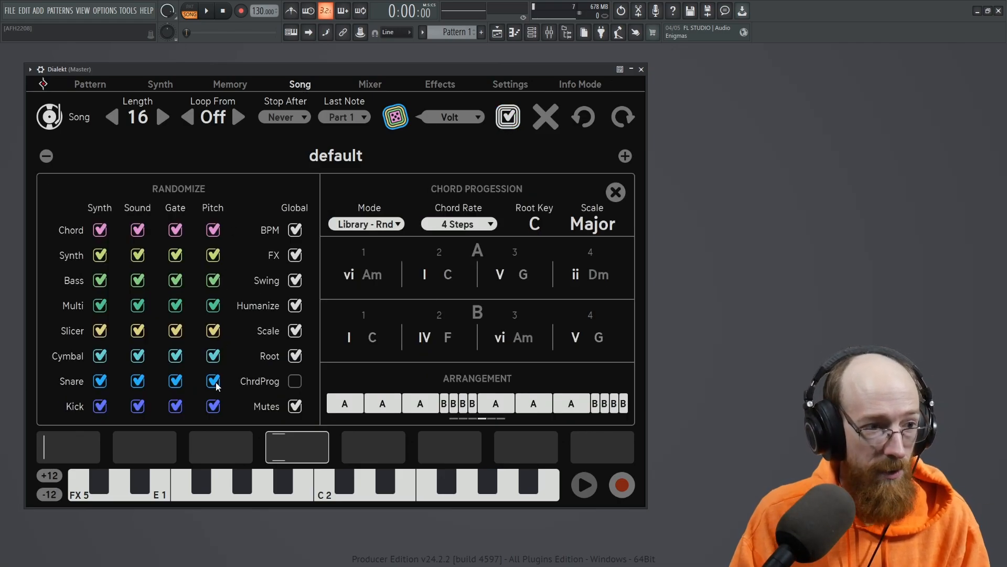
{"action": "left_click", "coordinate": [398, 229]}
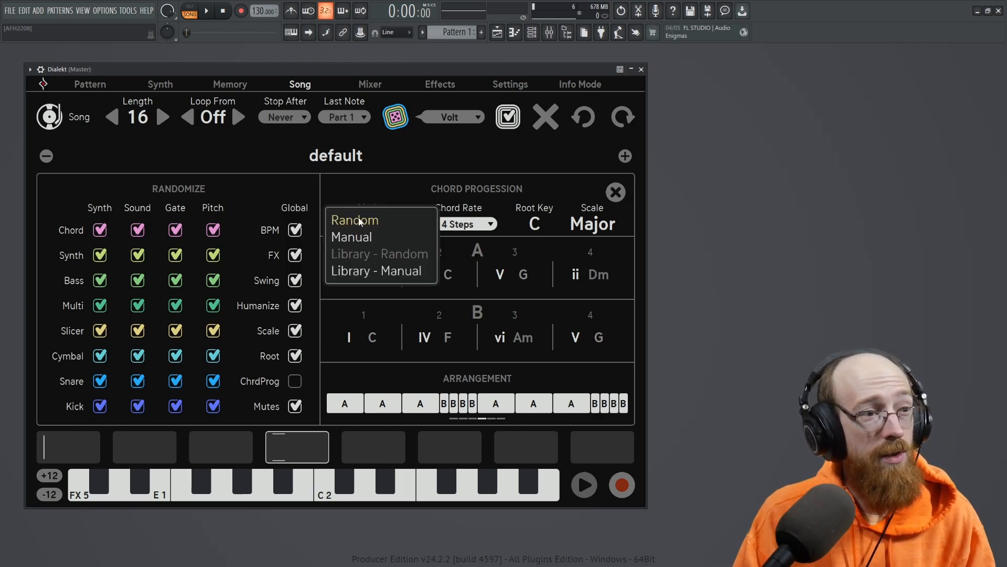
{"action": "left_click", "coordinate": [361, 236]}
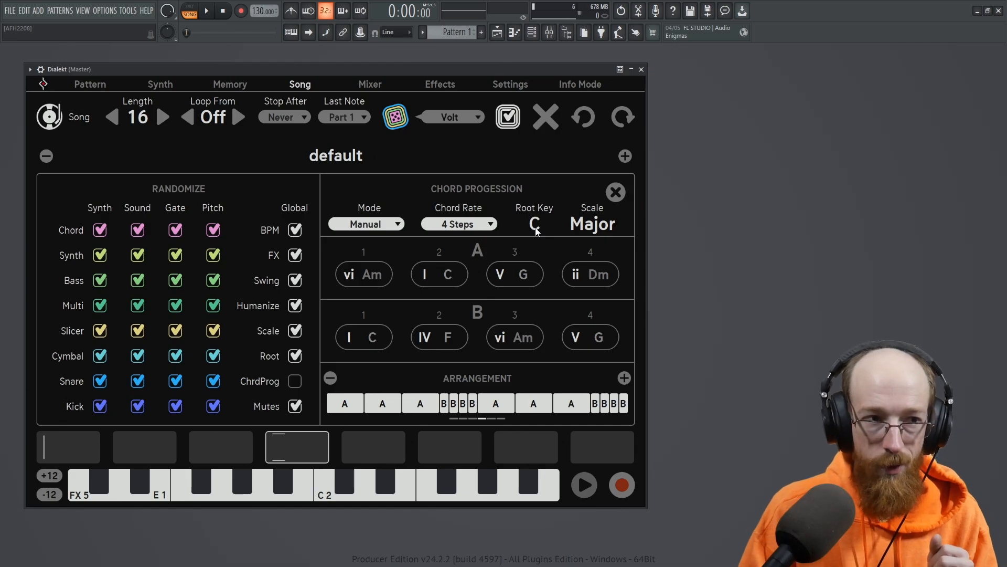
Set the chord progression's scale to Minor and its chord rate to 1 Pattern.
{"action": "left_click", "coordinate": [600, 229]}
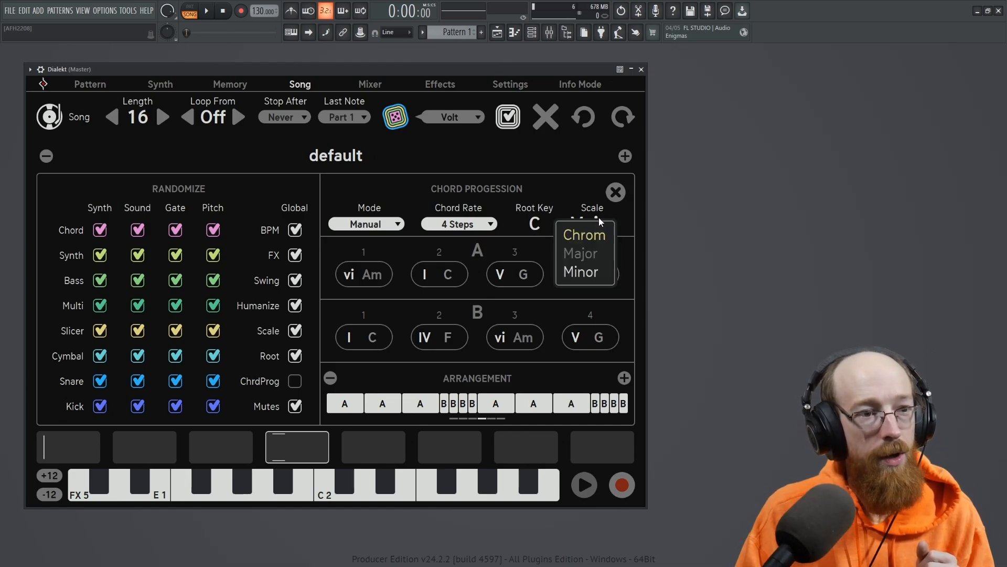
{"action": "left_click", "coordinate": [585, 272]}
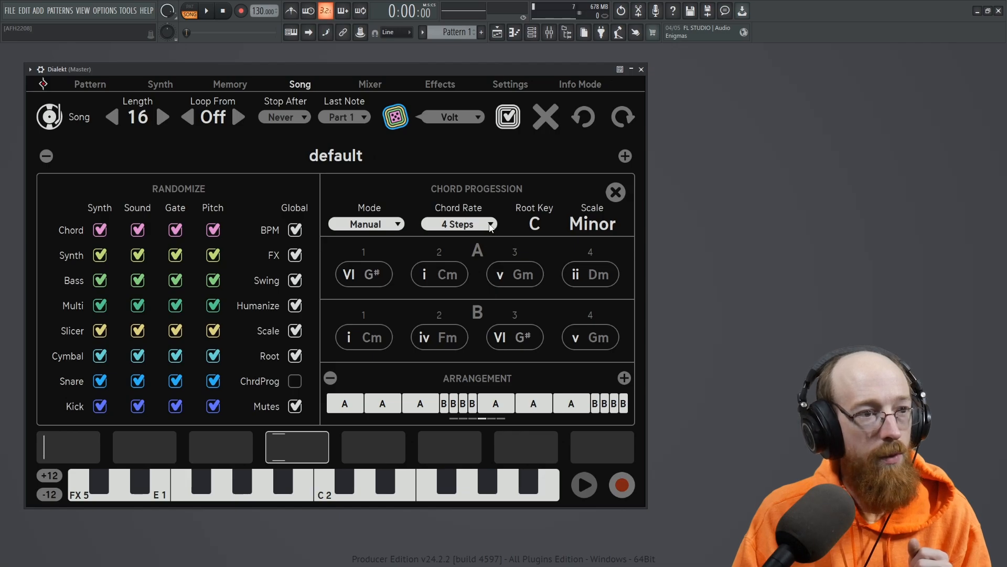
{"action": "left_click", "coordinate": [472, 225]}
{"action": "left_click", "coordinate": [467, 255]}
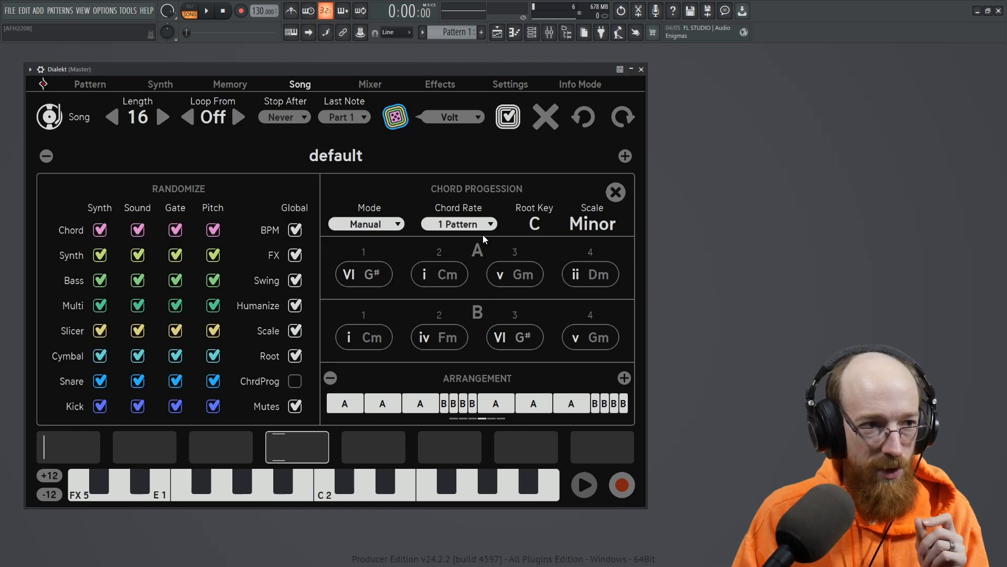
Look through the parts of the song in the pattern grid.
{"action": "left_click", "coordinate": [96, 86]}
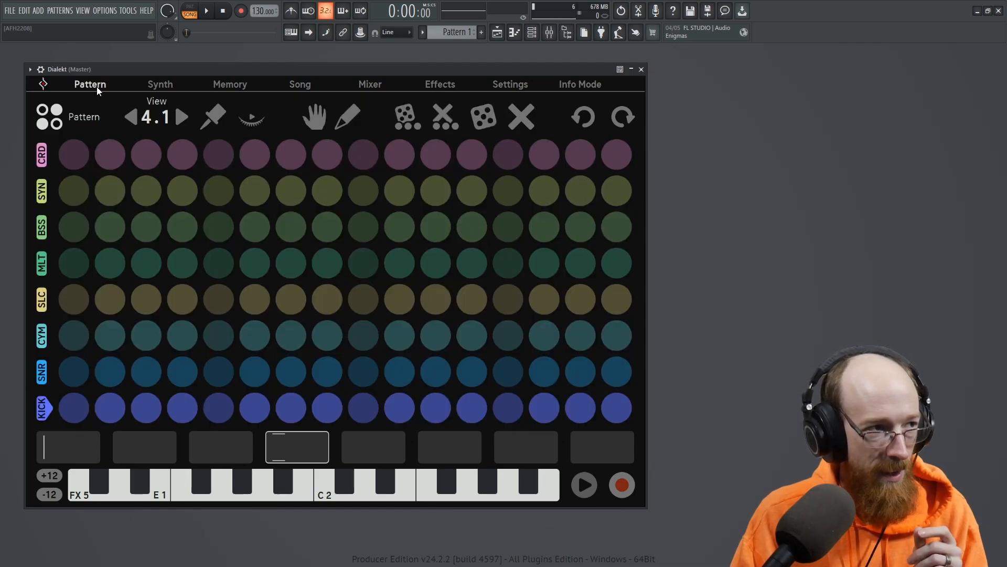
{"action": "left_click", "coordinate": [224, 445]}
{"action": "left_click", "coordinate": [388, 452]}
{"action": "left_click", "coordinate": [451, 451]}
{"action": "left_click", "coordinate": [602, 449]}
{"action": "left_click", "coordinate": [526, 449]}
{"action": "left_click", "coordinate": [449, 450]}
{"action": "left_click", "coordinate": [373, 452]}
{"action": "left_click", "coordinate": [295, 457]}
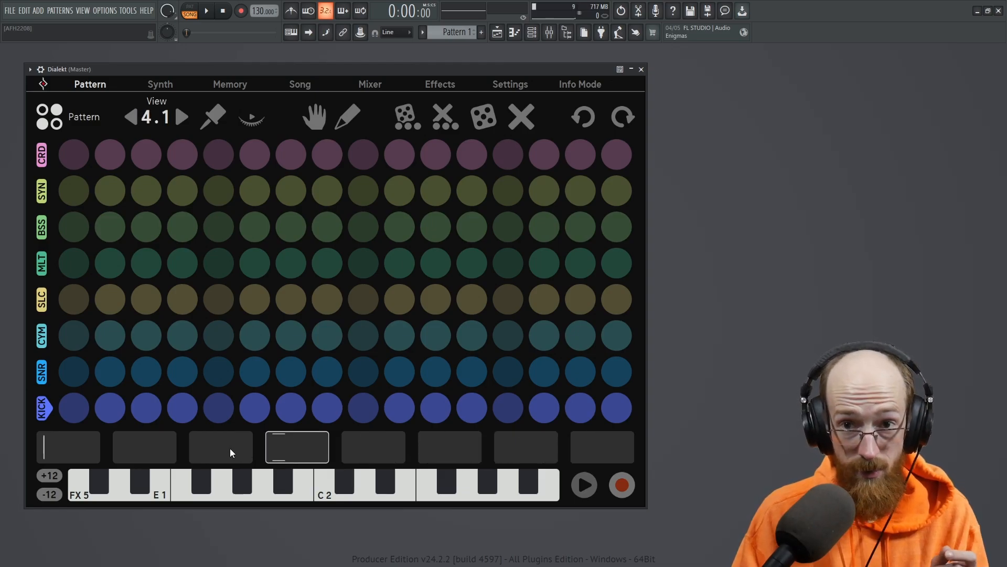
Go to part 1 and step through its four patterns and back to pattern 1.1.
{"action": "left_click", "coordinate": [96, 452]}
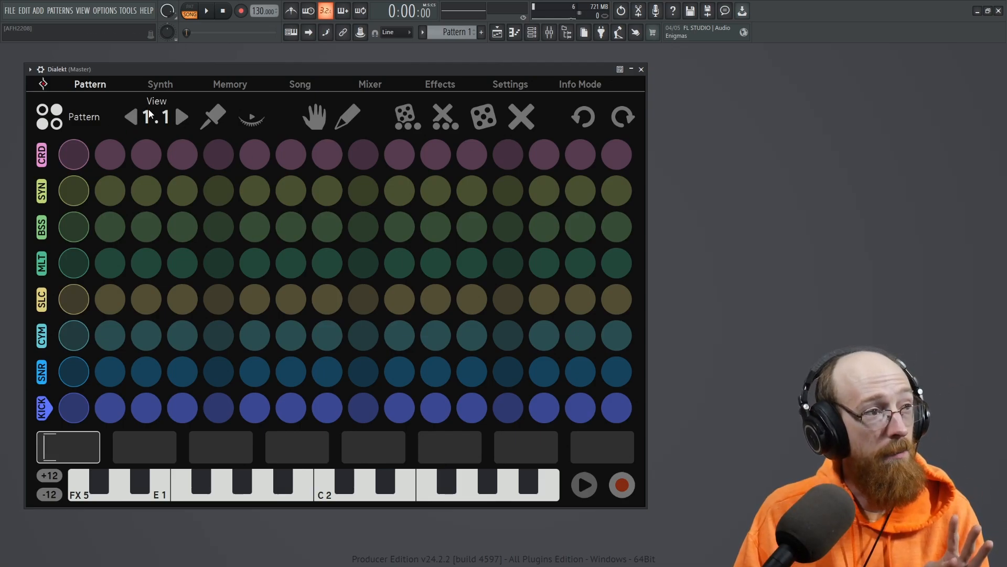
{"action": "left_click", "coordinate": [182, 118]}
{"action": "left_click", "coordinate": [184, 118]}
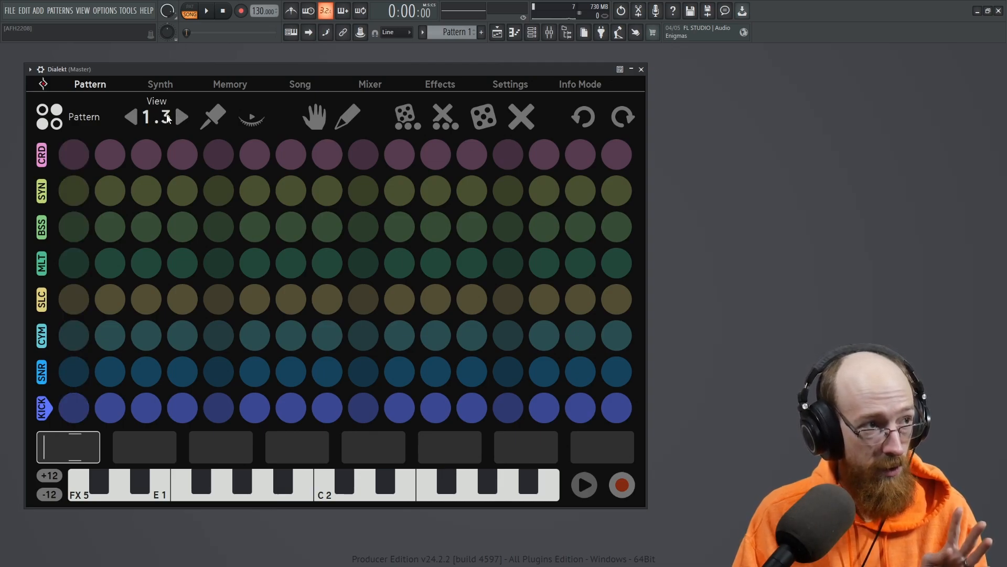
{"action": "left_click", "coordinate": [183, 118]}
{"action": "left_click", "coordinate": [183, 118]}
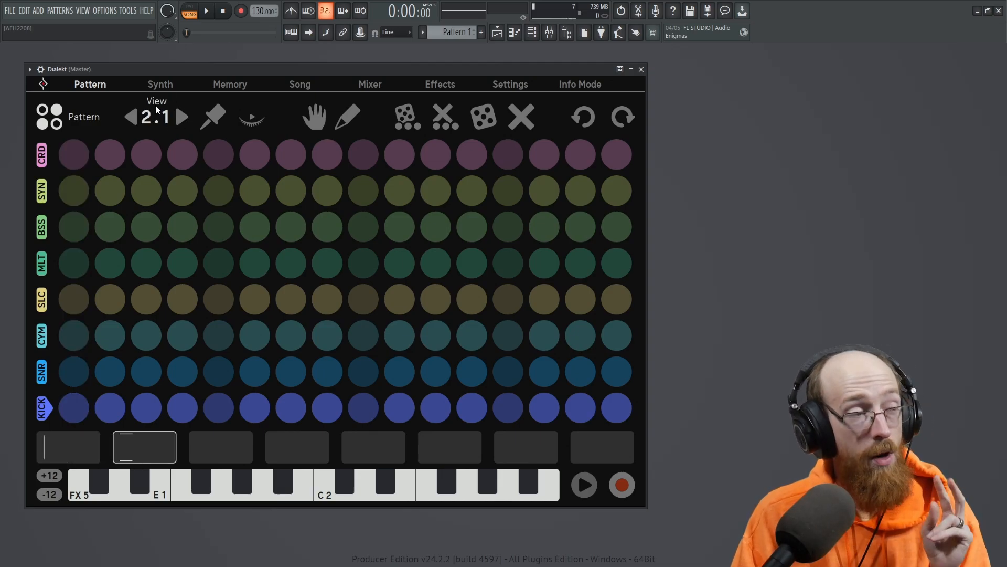
{"action": "left_click", "coordinate": [132, 118]}
{"action": "left_click", "coordinate": [132, 118]}
{"action": "left_click", "coordinate": [132, 118]}
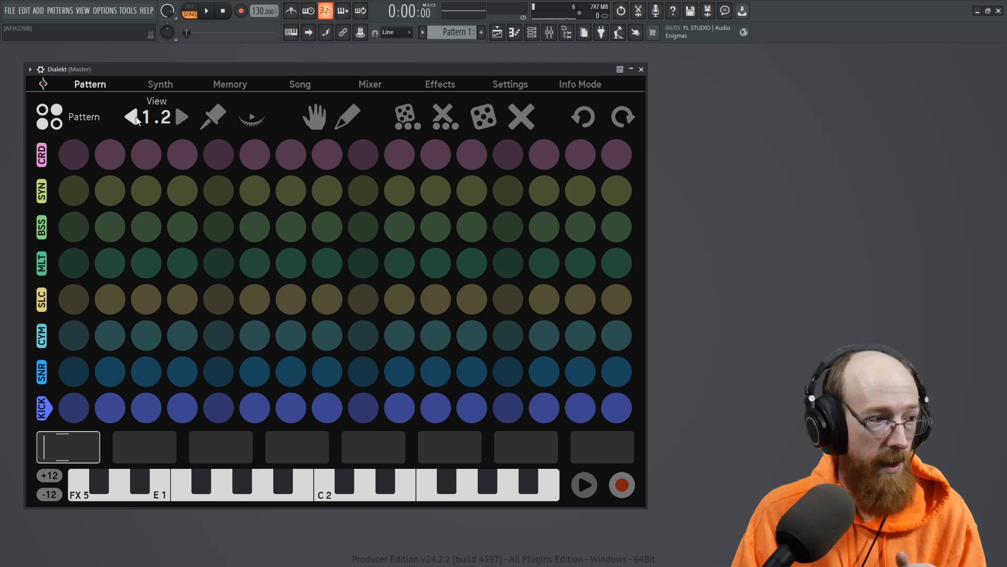
{"action": "left_click", "coordinate": [132, 118]}
{"action": "left_click", "coordinate": [133, 118]}
{"action": "left_click", "coordinate": [185, 118]}
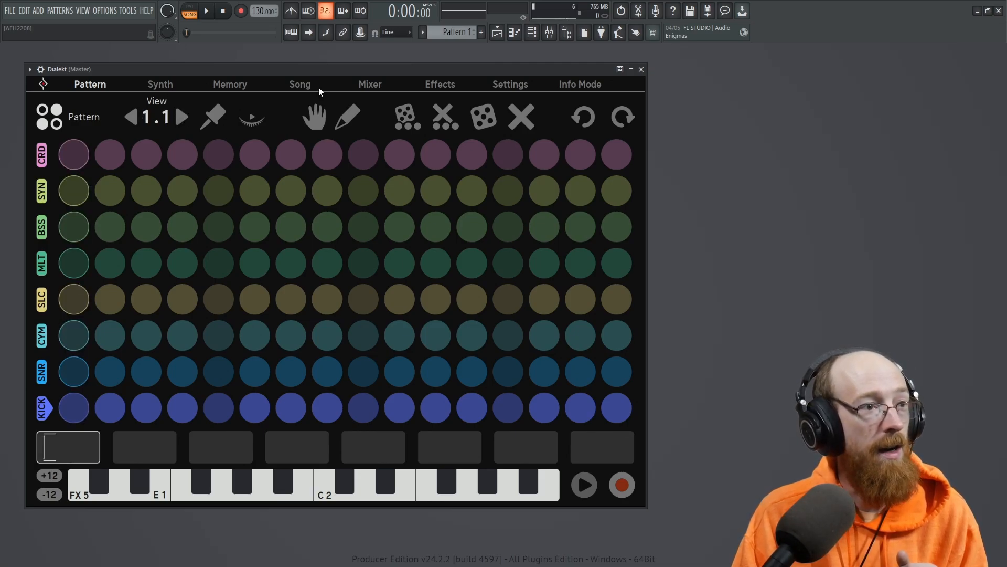
Look over the Song page's main view and the Memory, Synth, Mixer and Effects pages.
{"action": "left_click", "coordinate": [295, 88]}
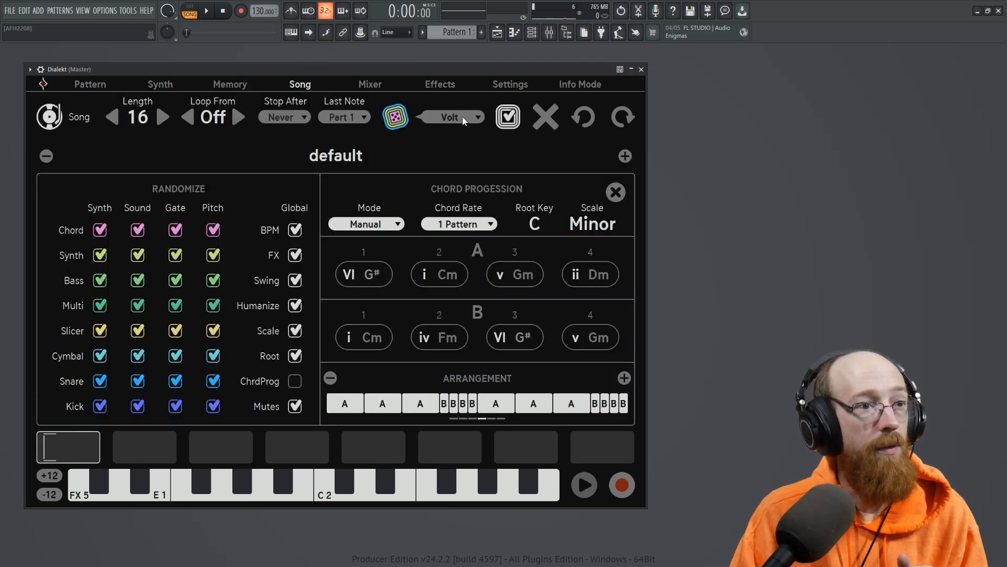
{"action": "left_click", "coordinate": [501, 119]}
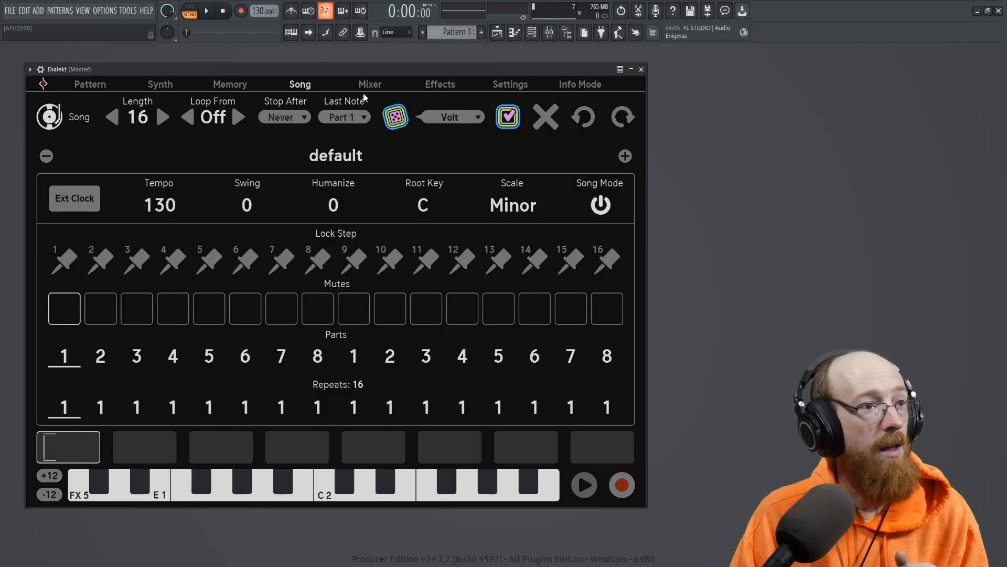
{"action": "left_click", "coordinate": [215, 84]}
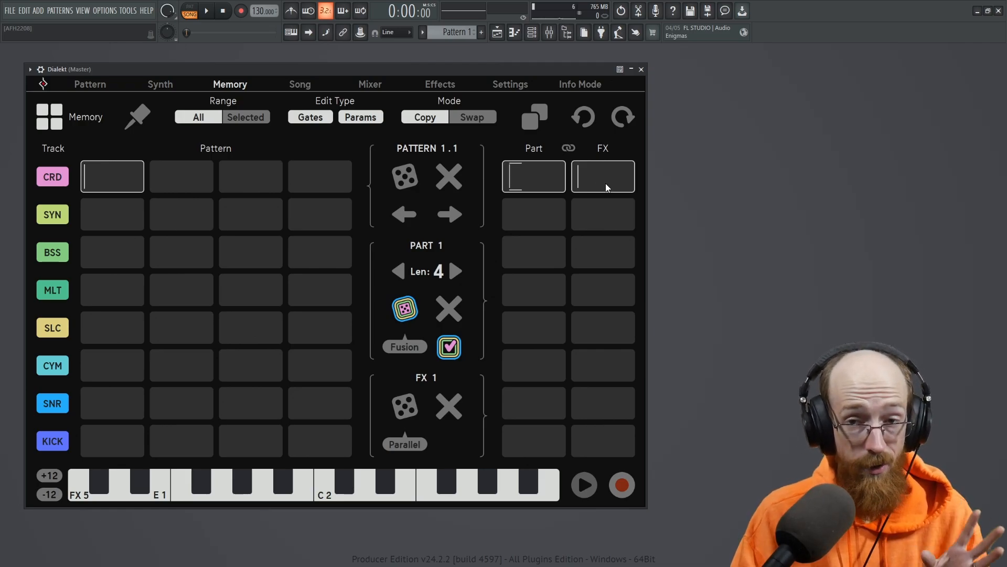
{"action": "left_click", "coordinate": [167, 85]}
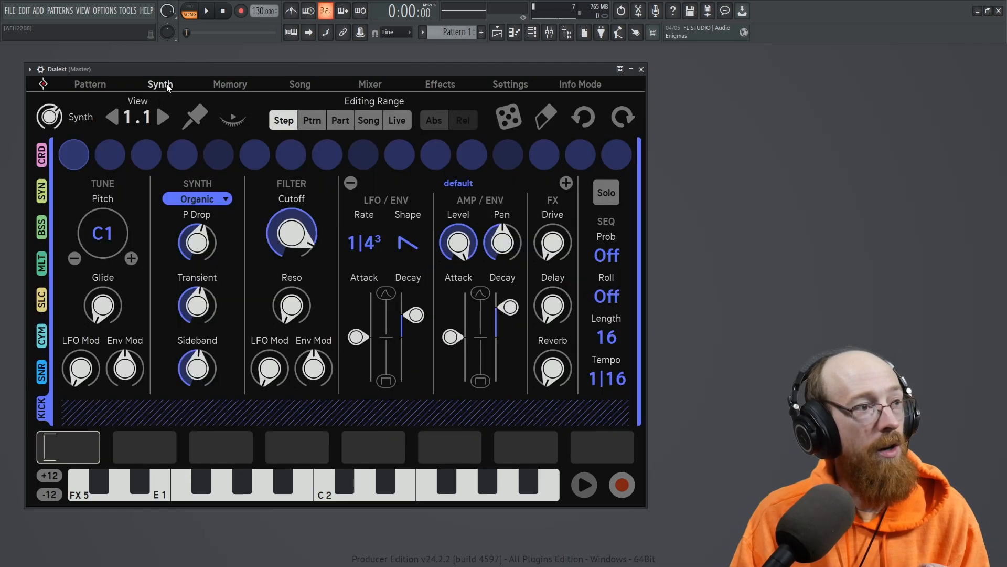
{"action": "left_click", "coordinate": [300, 85]}
{"action": "left_click", "coordinate": [370, 85]}
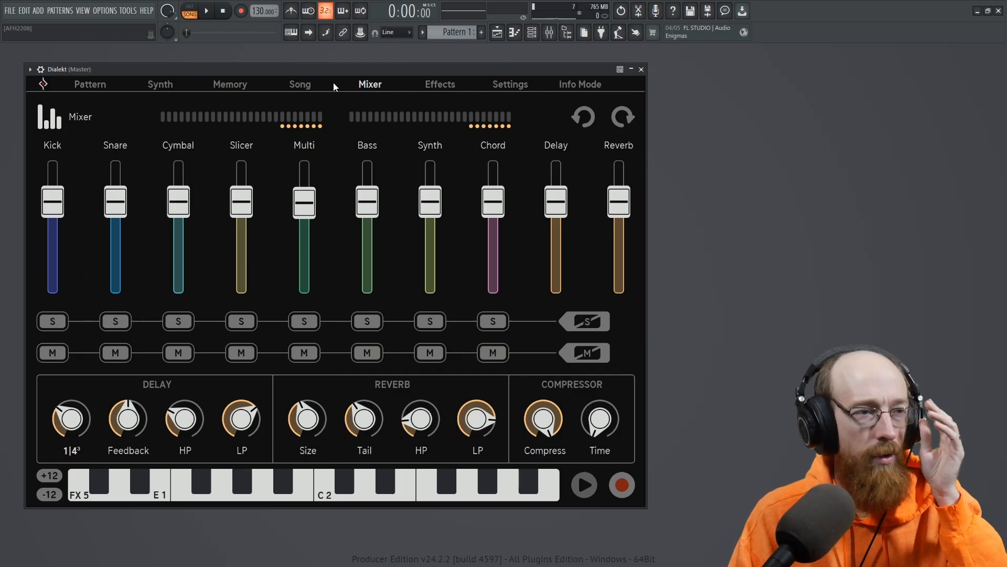
{"action": "left_click", "coordinate": [444, 85]}
Set the chord progression's section A to i Cm, III D#, VI G# and v Gm, and section B's third chord to III D#.
{"action": "left_click", "coordinate": [300, 85]}
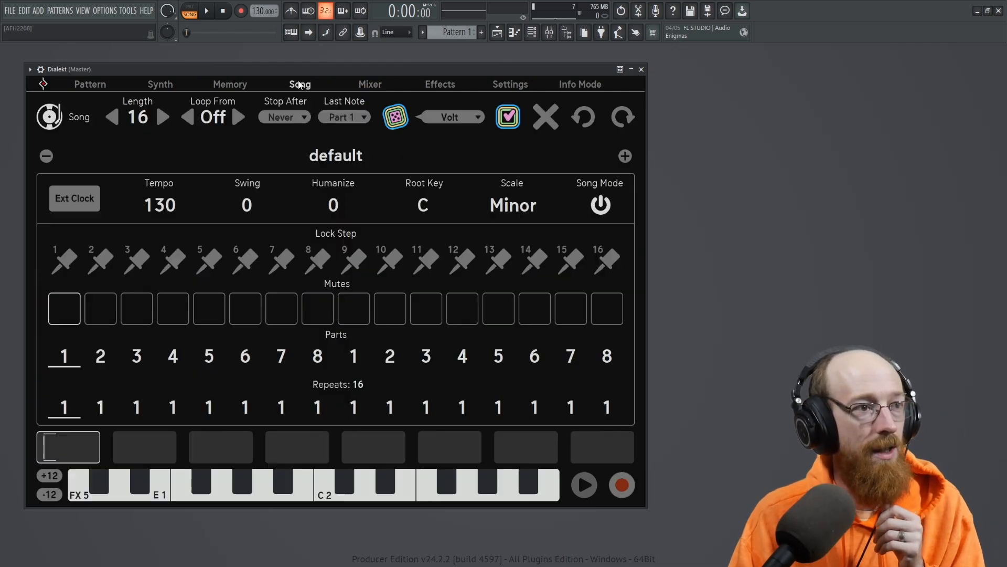
{"action": "left_click", "coordinate": [508, 120]}
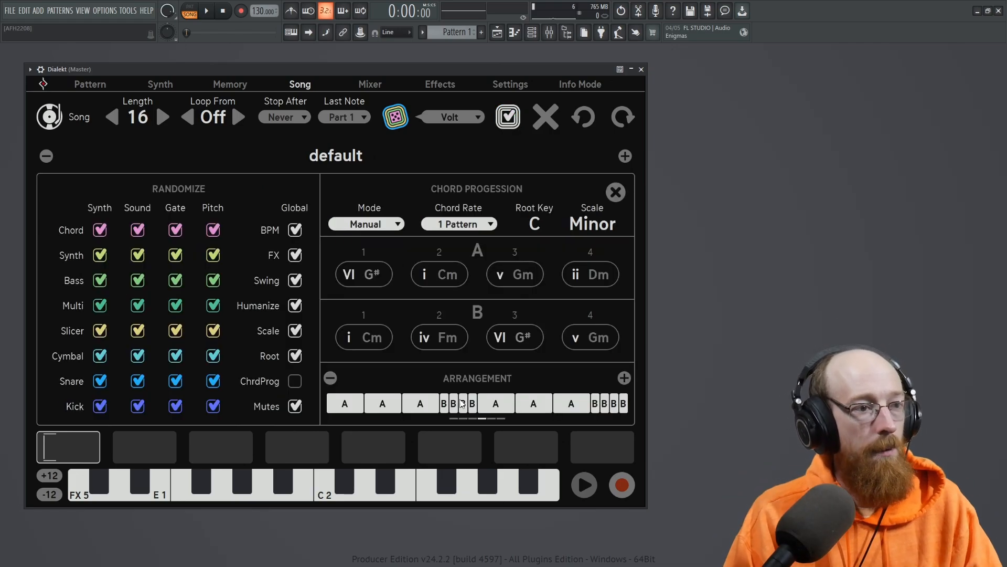
{"action": "left_click_drag", "start_coordinate": [375, 349], "coordinate": [368, 437]}
{"action": "left_click_drag", "start_coordinate": [452, 233], "coordinate": [455, 179]}
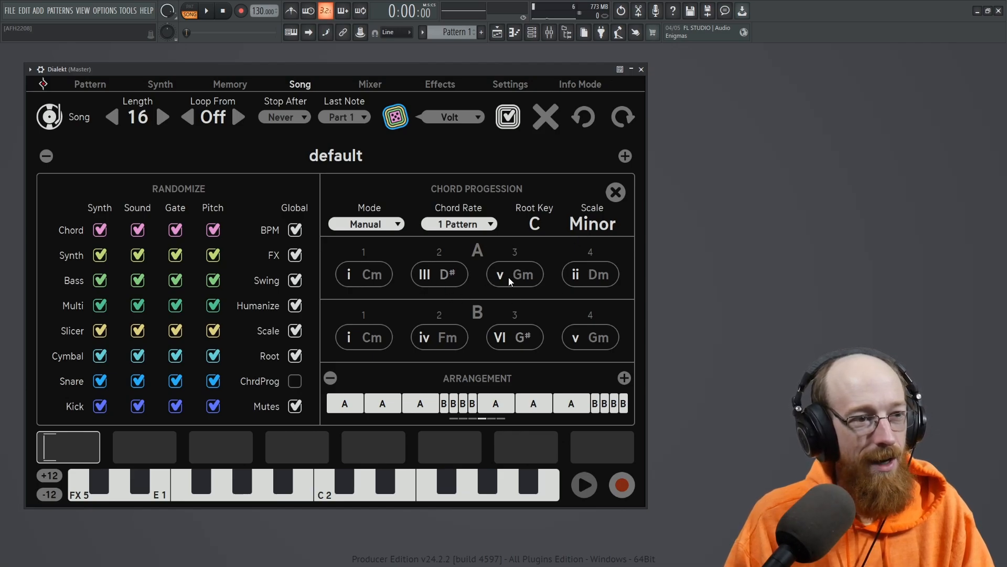
{"action": "left_click_drag", "start_coordinate": [531, 275], "coordinate": [530, 229]}
{"action": "left_click_drag", "start_coordinate": [542, 147], "coordinate": [542, 233]}
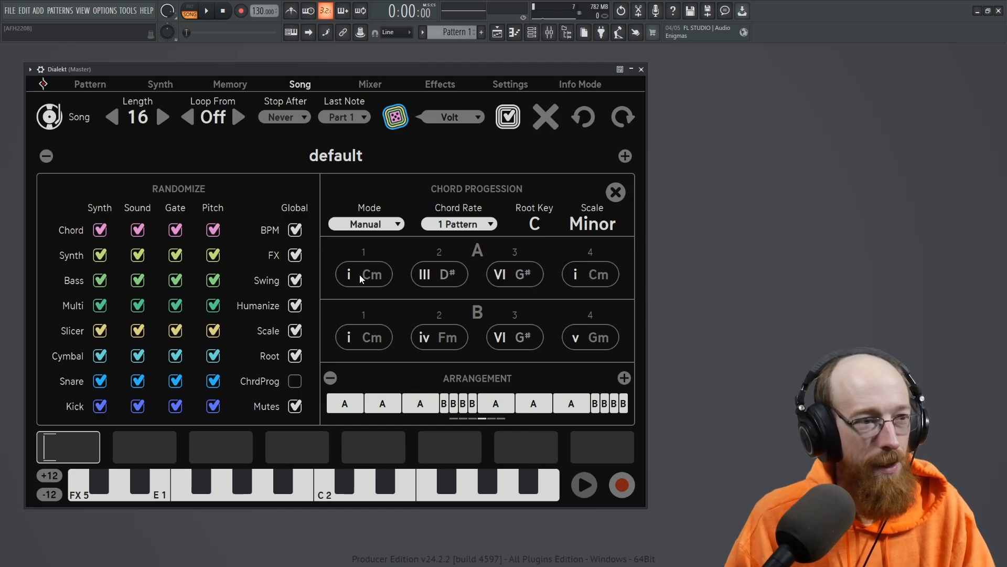
{"action": "left_click_drag", "start_coordinate": [592, 281], "coordinate": [606, 115]}
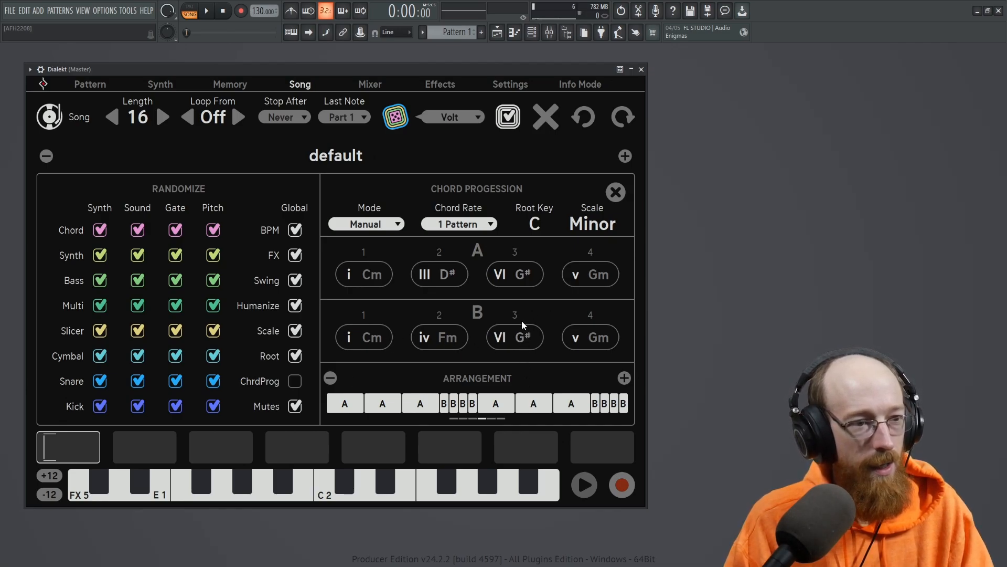
{"action": "left_click_drag", "start_coordinate": [523, 325], "coordinate": [521, 439]}
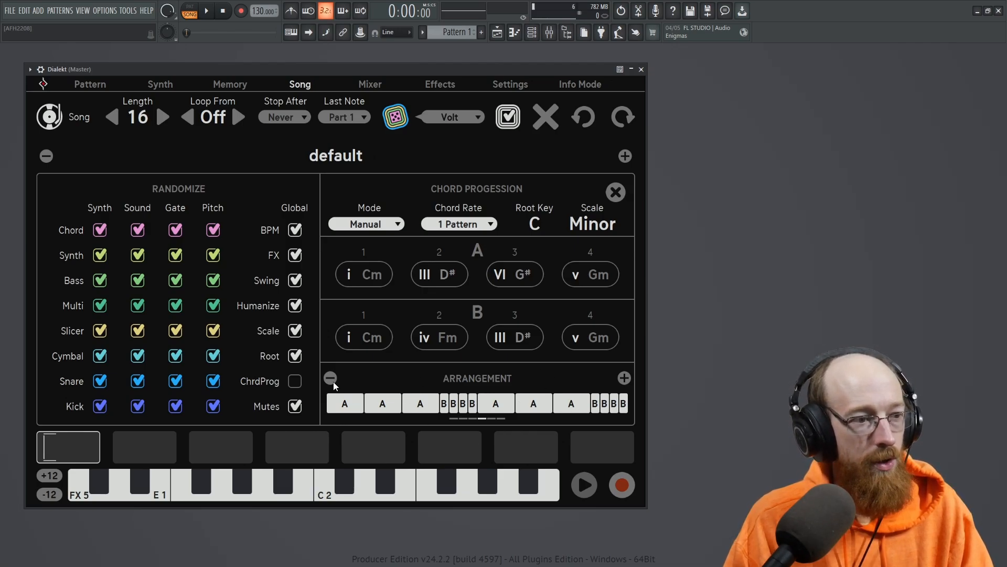
Switch the chord arrangement to the preset that alternates sections A and B in equal lengths.
{"action": "left_click", "coordinate": [627, 379]}
{"action": "left_click", "coordinate": [629, 379]}
{"action": "left_click", "coordinate": [628, 379]}
{"action": "left_click", "coordinate": [628, 379]}
{"action": "left_click", "coordinate": [629, 379]}
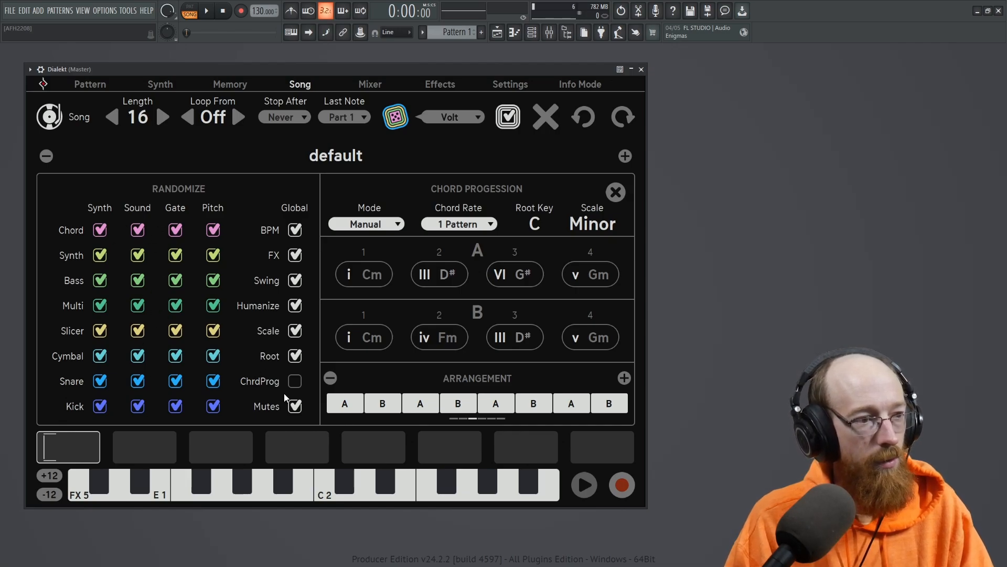
Exclude Root and BPM from the global randomization and choose the Fusion style.
{"action": "left_click", "coordinate": [295, 358]}
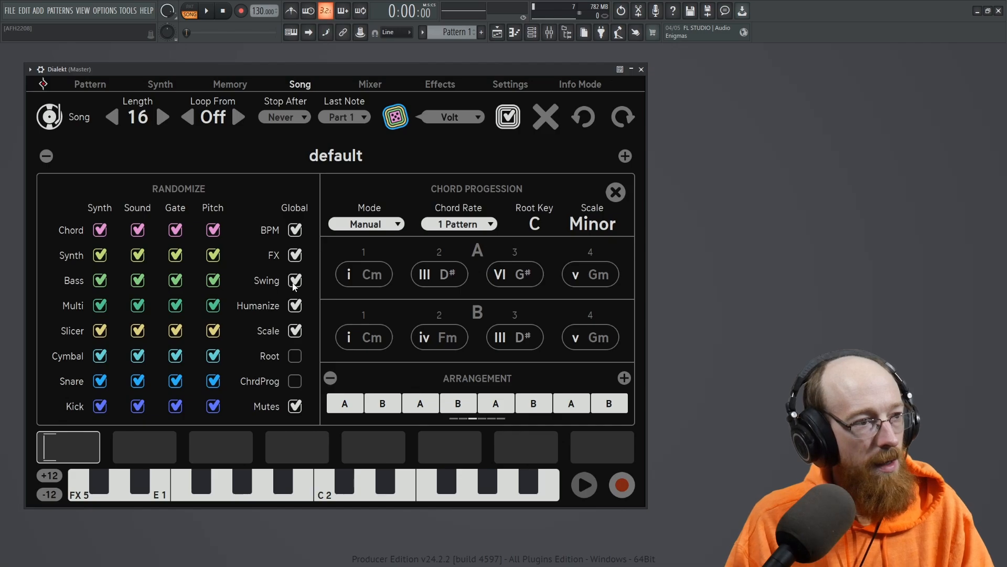
{"action": "left_click", "coordinate": [295, 230]}
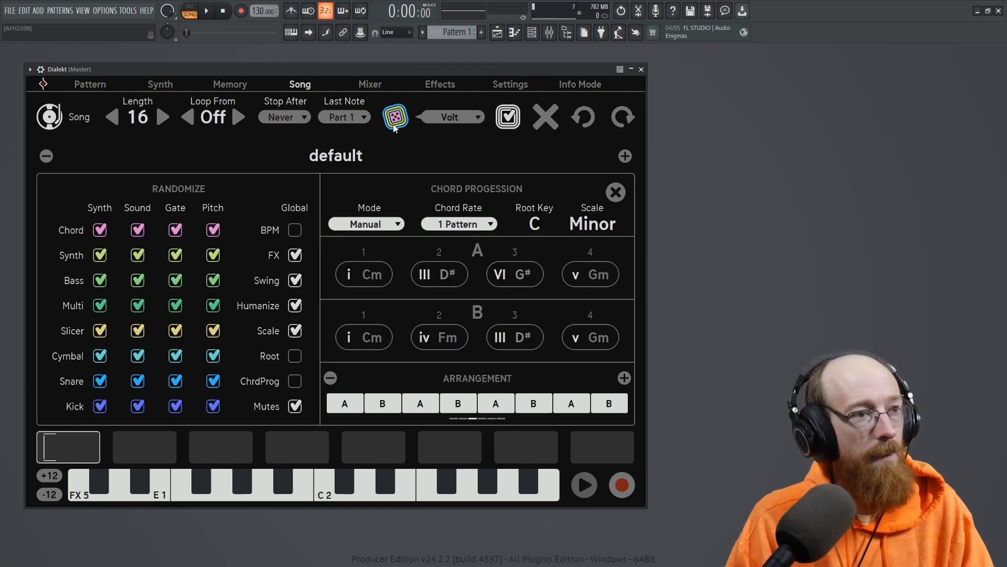
{"action": "left_click", "coordinate": [451, 119]}
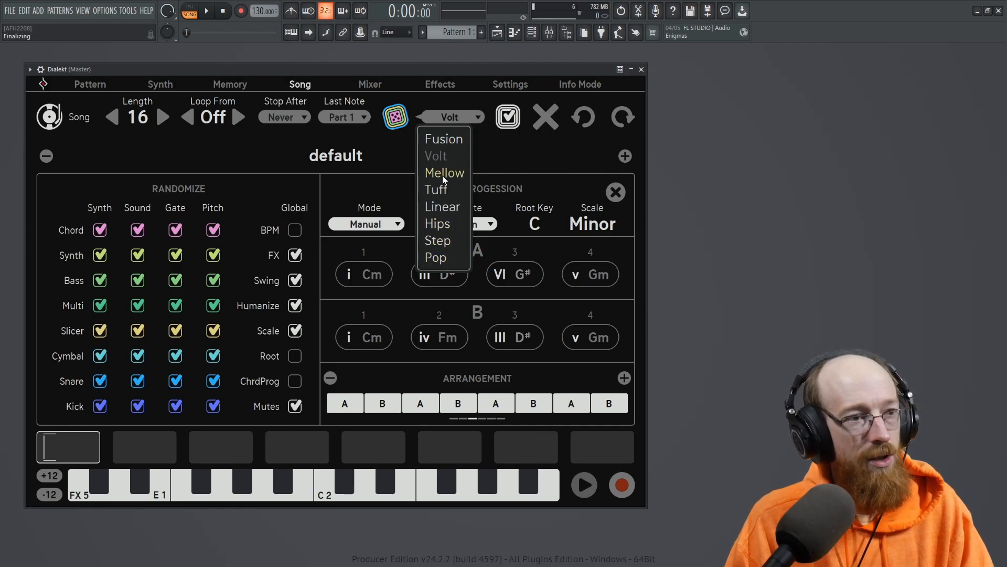
{"action": "left_click", "coordinate": [455, 140]}
Randomize the entire song, not just the current part, and play back the result.
{"action": "left_click", "coordinate": [400, 118]}
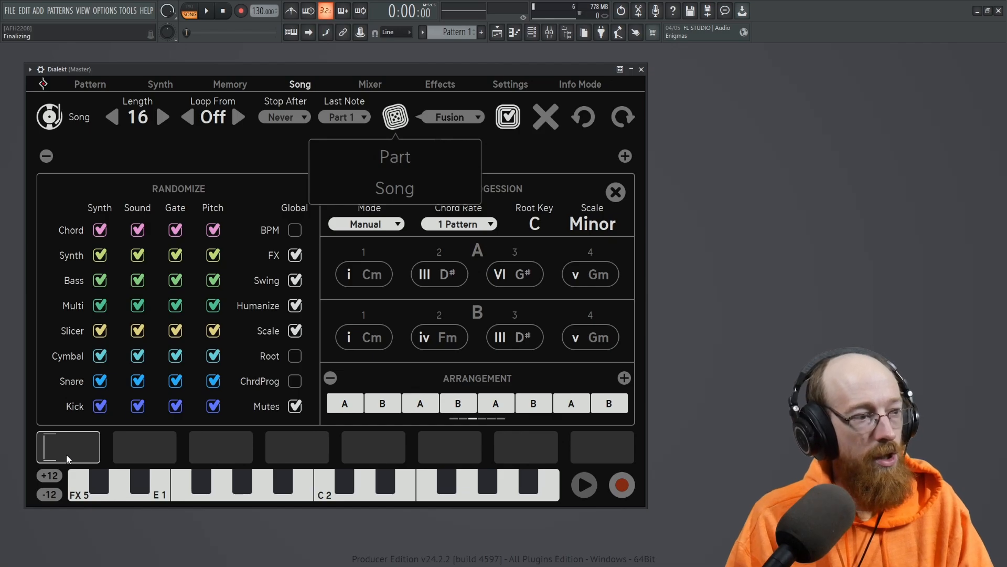
{"action": "left_click", "coordinate": [385, 188]}
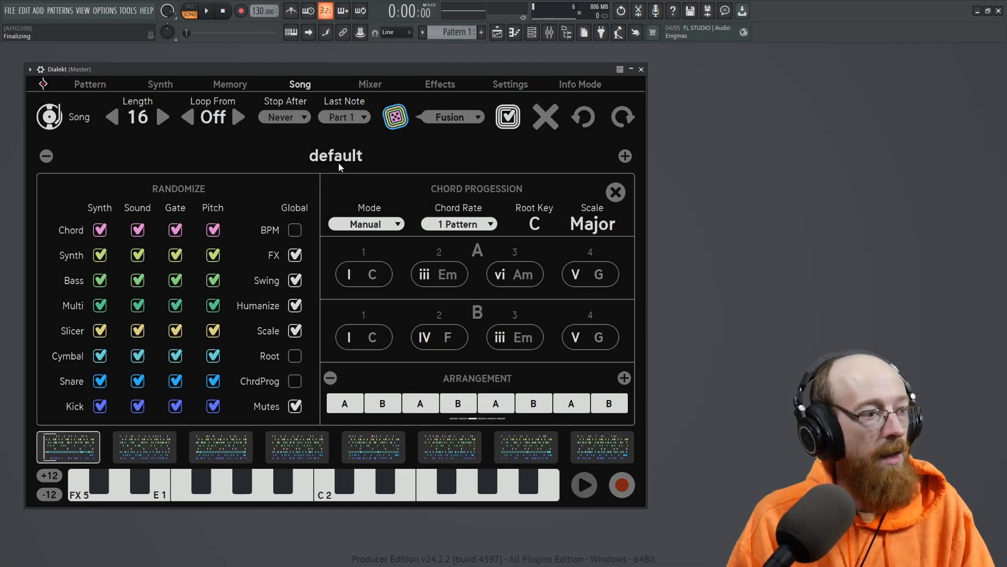
{"action": "left_click", "coordinate": [210, 12]}
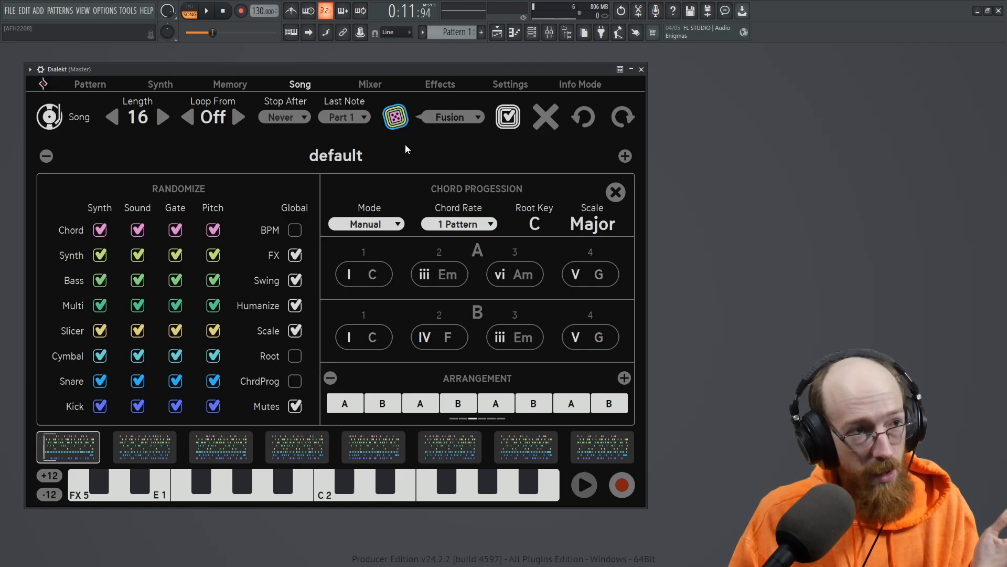
Randomize the whole song again in the Fusion style and listen to the result.
{"action": "left_click", "coordinate": [395, 118]}
{"action": "left_click", "coordinate": [388, 194]}
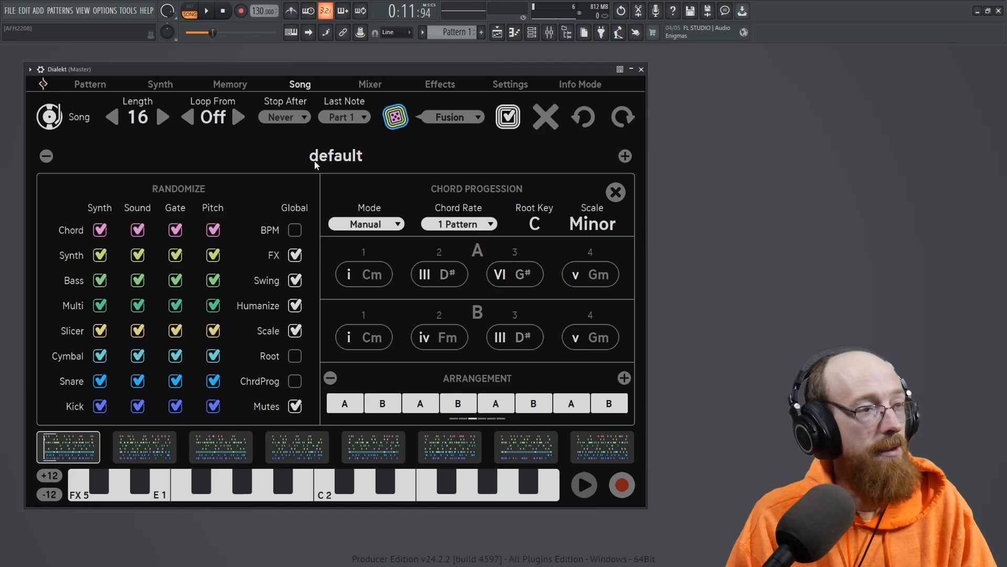
{"action": "left_click", "coordinate": [207, 11]}
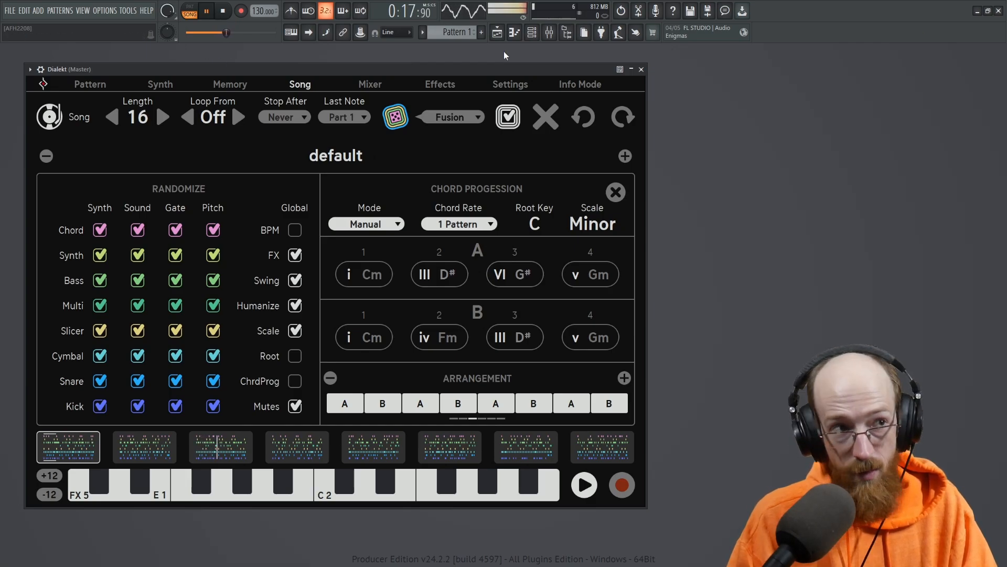
{"action": "key", "text": "space"}
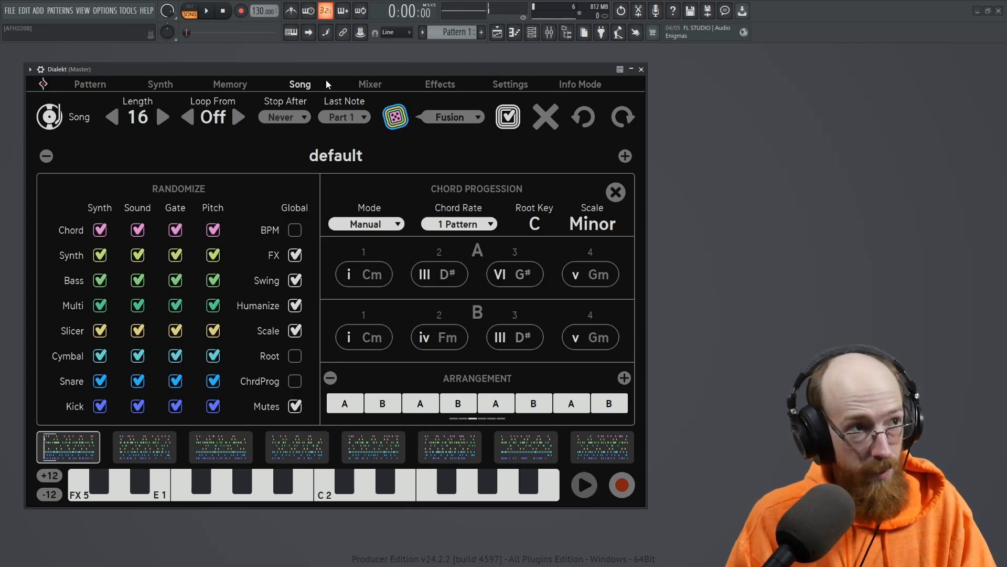
{"action": "key", "text": "space"}
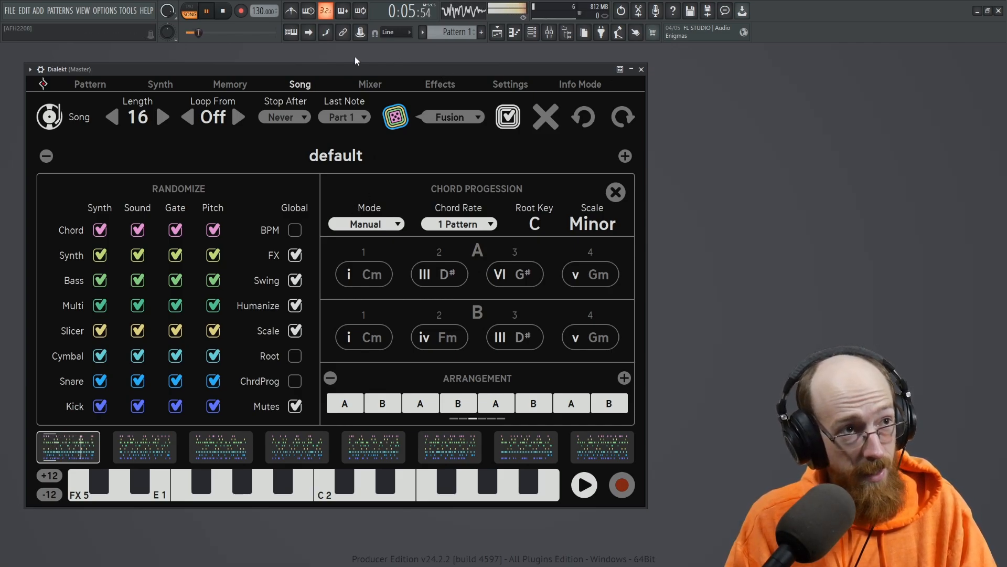
{"action": "key", "text": "space"}
Switch the randomization style to Volt, randomize the entire song and play it back.
{"action": "left_click", "coordinate": [452, 117]}
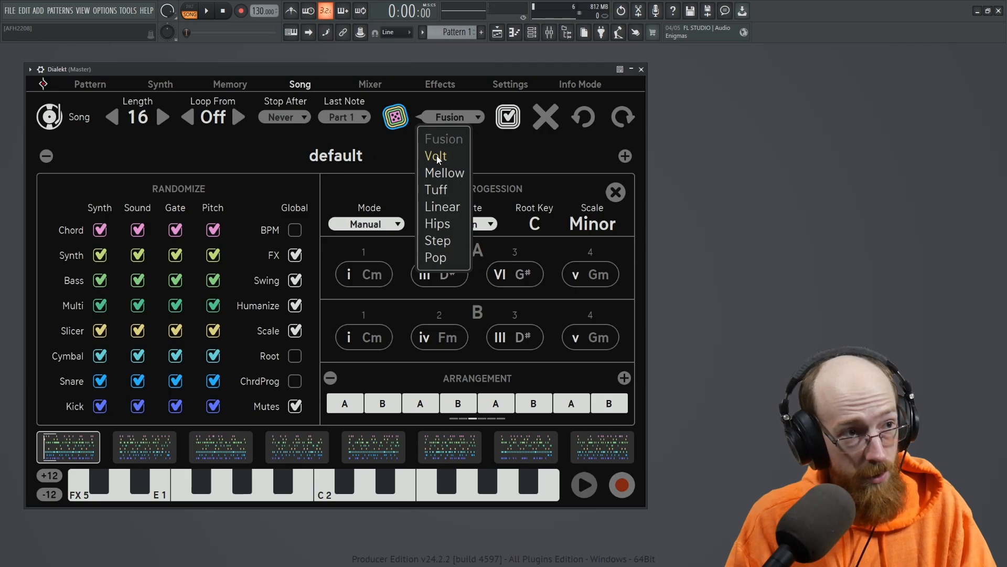
{"action": "left_click", "coordinate": [436, 156]}
{"action": "left_click", "coordinate": [398, 117]}
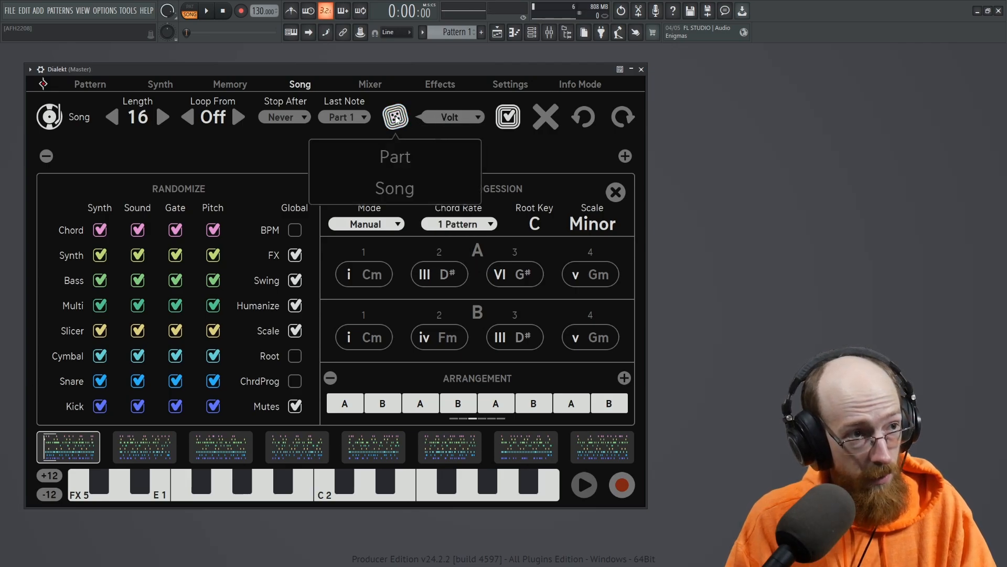
{"action": "left_click", "coordinate": [396, 160]}
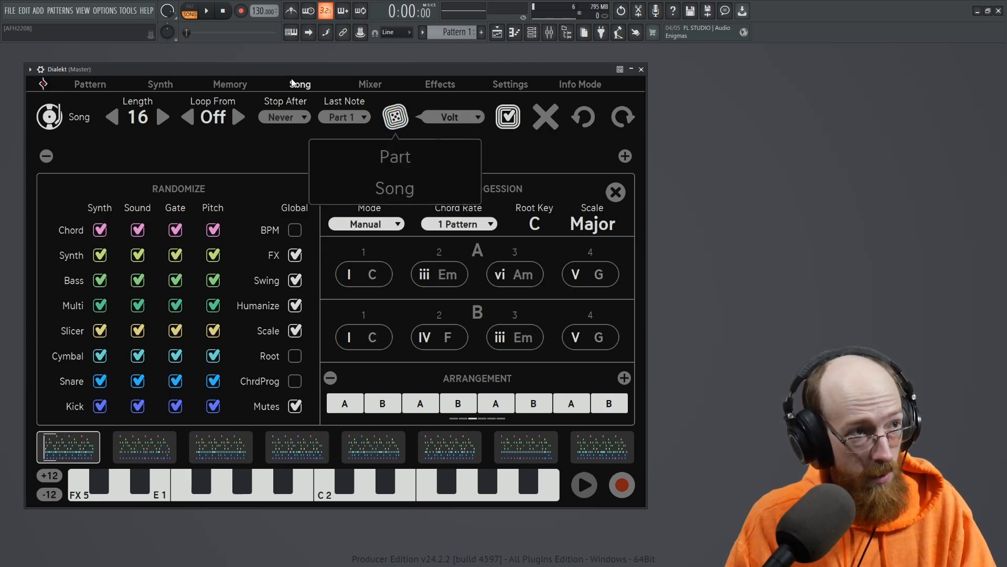
{"action": "key", "text": "F6"}
{"action": "key", "text": "space"}
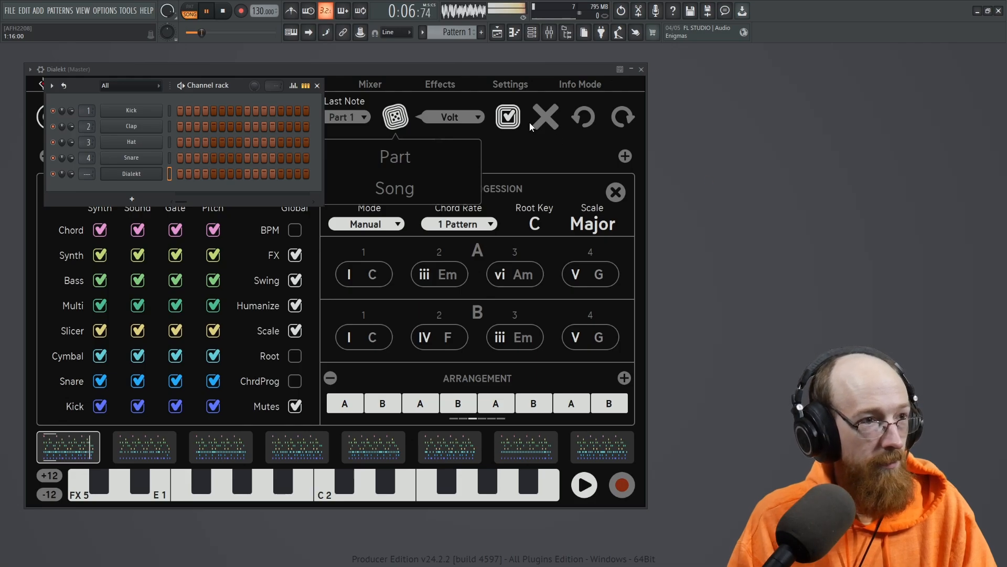
{"action": "left_click", "coordinate": [209, 13]}
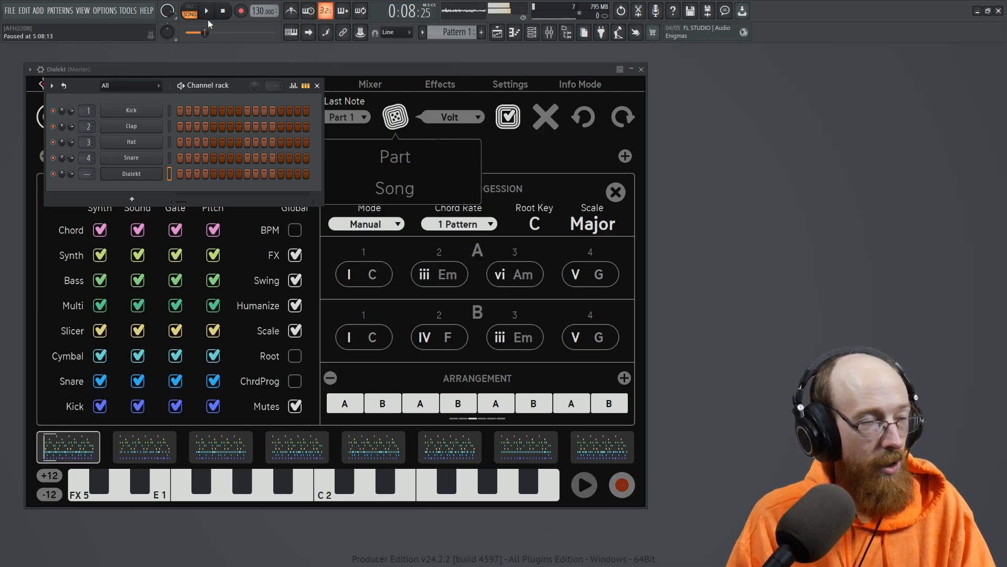
Generate another Volt version of the full song and audition it.
{"action": "left_click", "coordinate": [394, 190]}
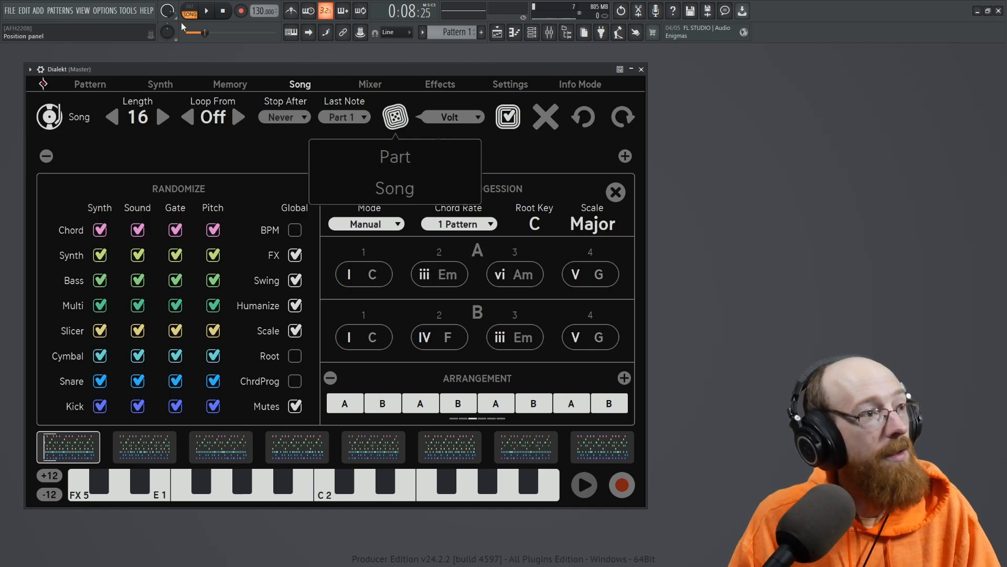
{"action": "left_click", "coordinate": [210, 12]}
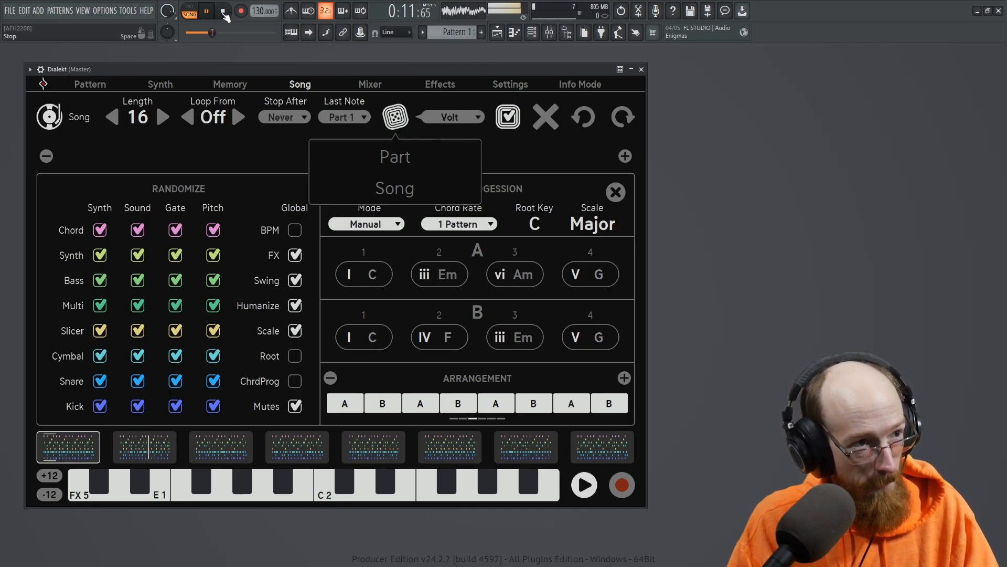
{"action": "left_click", "coordinate": [223, 12]}
Change the randomization style to Mellow, randomize the entire song and play it from the start.
{"action": "left_click", "coordinate": [464, 118]}
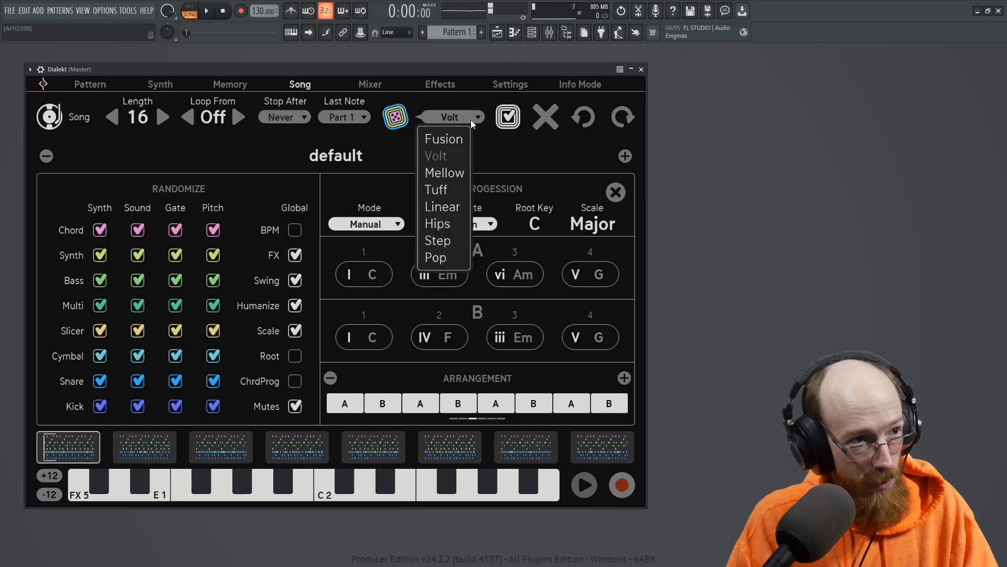
{"action": "left_click", "coordinate": [449, 173]}
{"action": "left_click", "coordinate": [396, 122]}
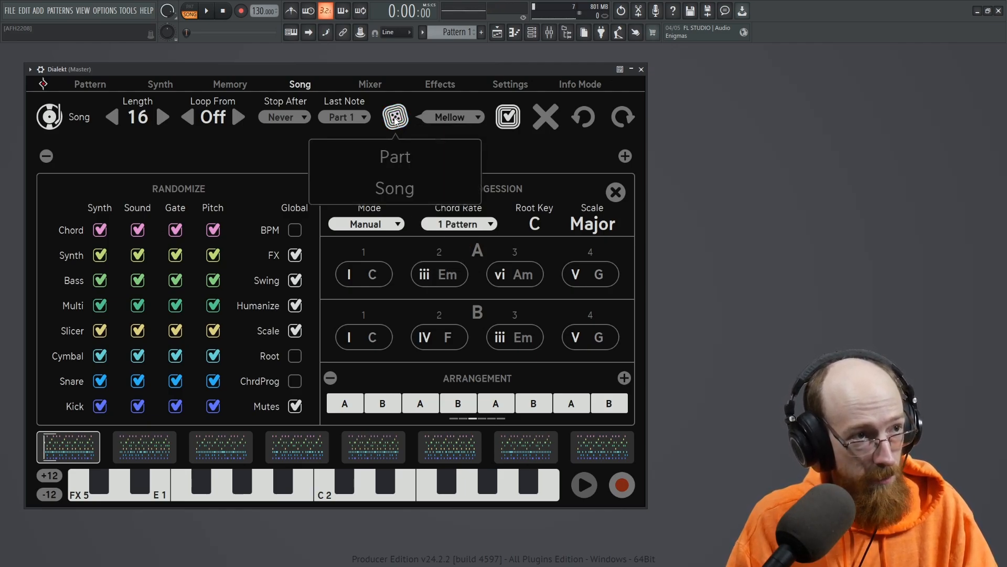
{"action": "left_click", "coordinate": [402, 188]}
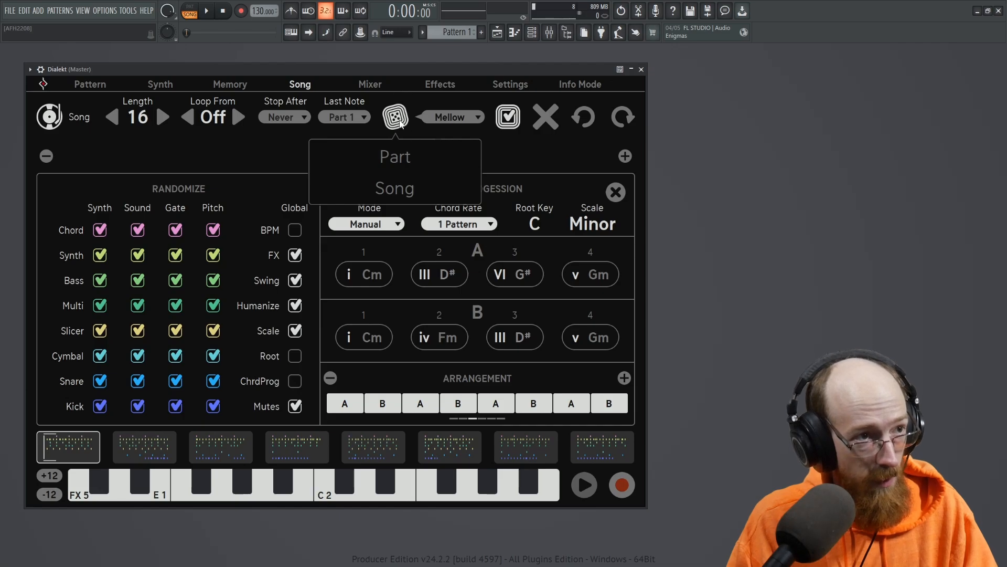
{"action": "left_click", "coordinate": [207, 11]}
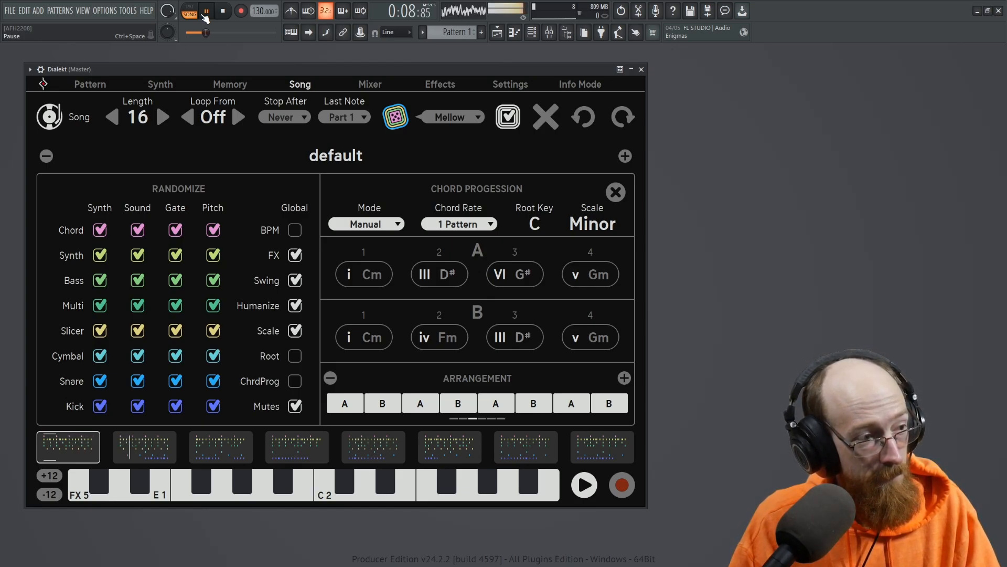
{"action": "left_click", "coordinate": [223, 11]}
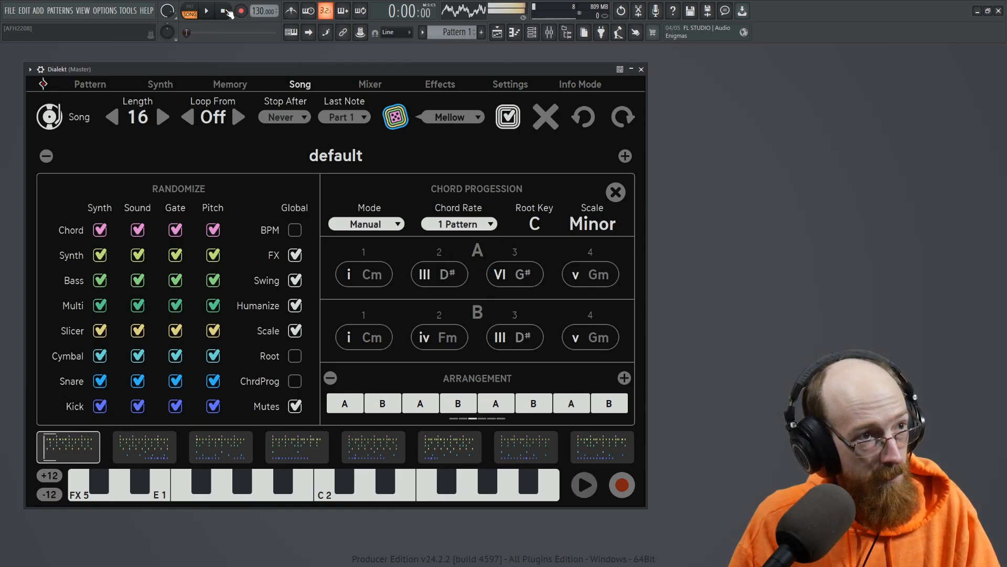
Generate a second Mellow version of the song and audition it briefly.
{"action": "left_click", "coordinate": [397, 119]}
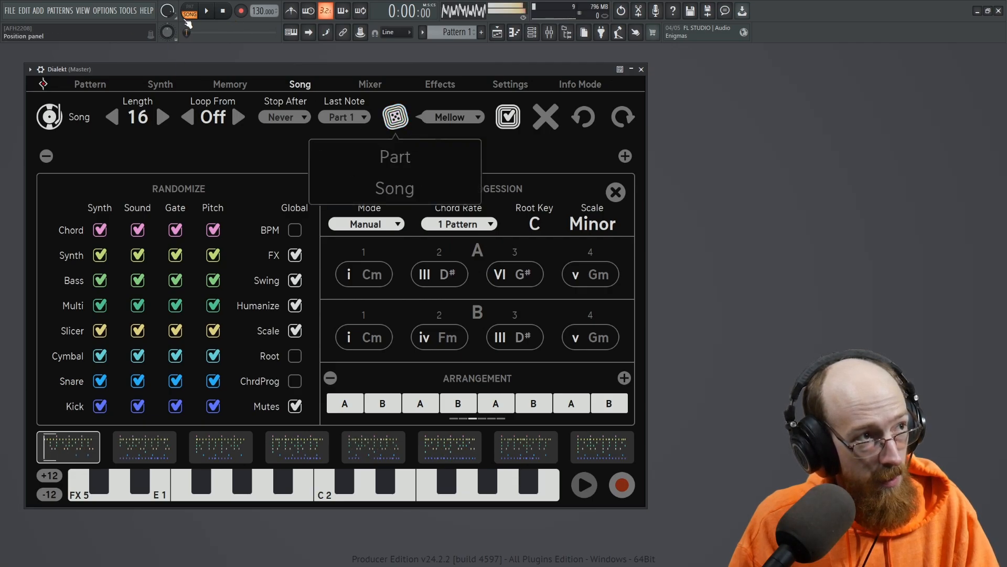
{"action": "left_click", "coordinate": [206, 11]}
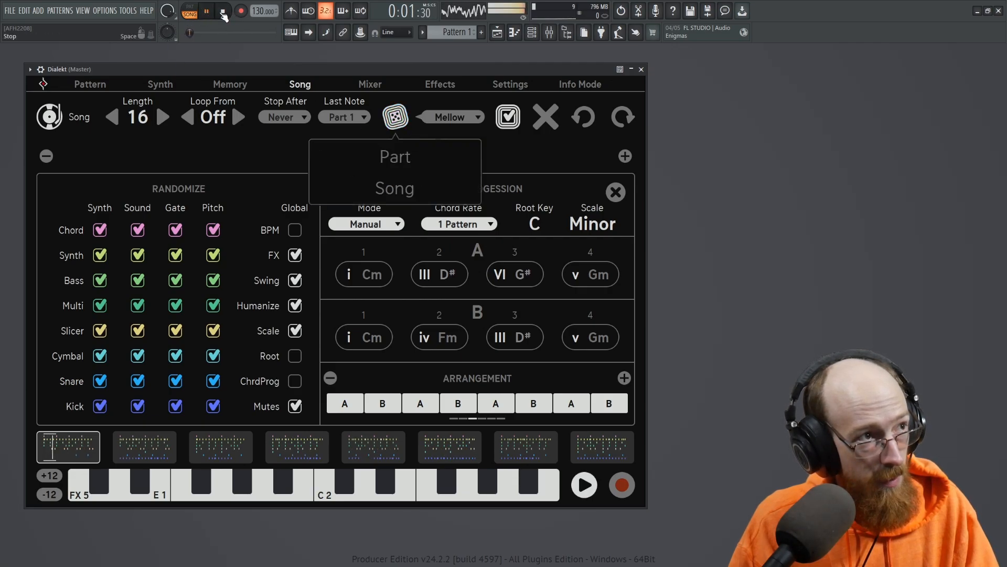
{"action": "left_click", "coordinate": [225, 12]}
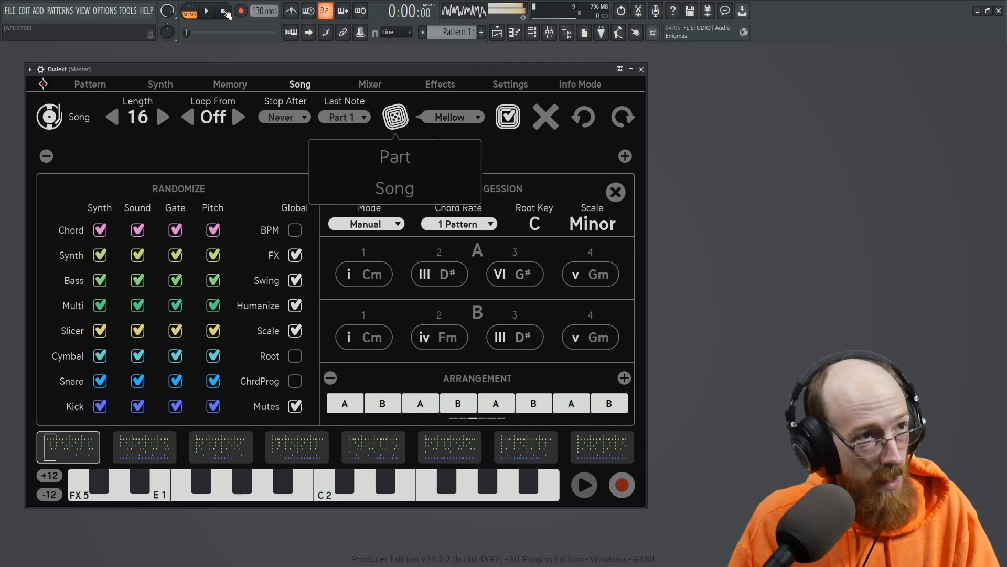
In the Mixer, turn the reverb Size, reverb Tail and compressor Compress amounts down to about their minimum.
{"action": "left_click", "coordinate": [229, 85]}
{"action": "left_click", "coordinate": [370, 86]}
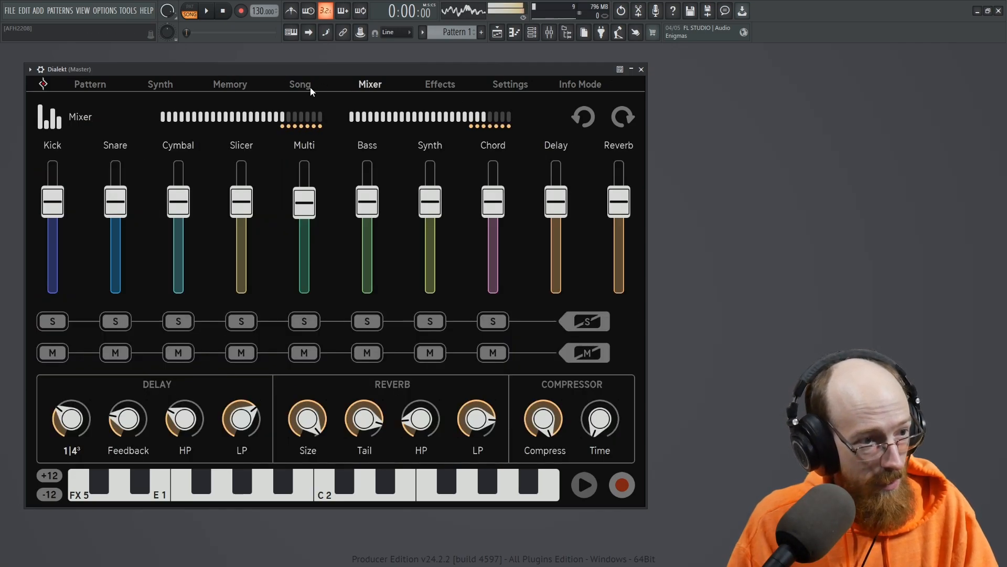
{"action": "left_click_drag", "start_coordinate": [311, 420], "coordinate": [311, 525]}
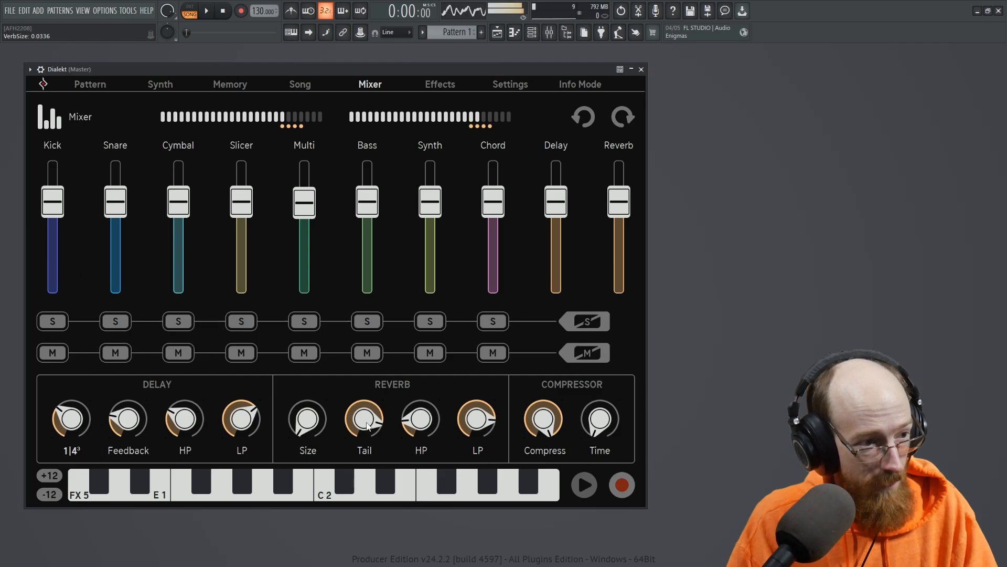
{"action": "left_click_drag", "start_coordinate": [367, 426], "coordinate": [368, 524]}
{"action": "left_click_drag", "start_coordinate": [544, 420], "coordinate": [581, 499]}
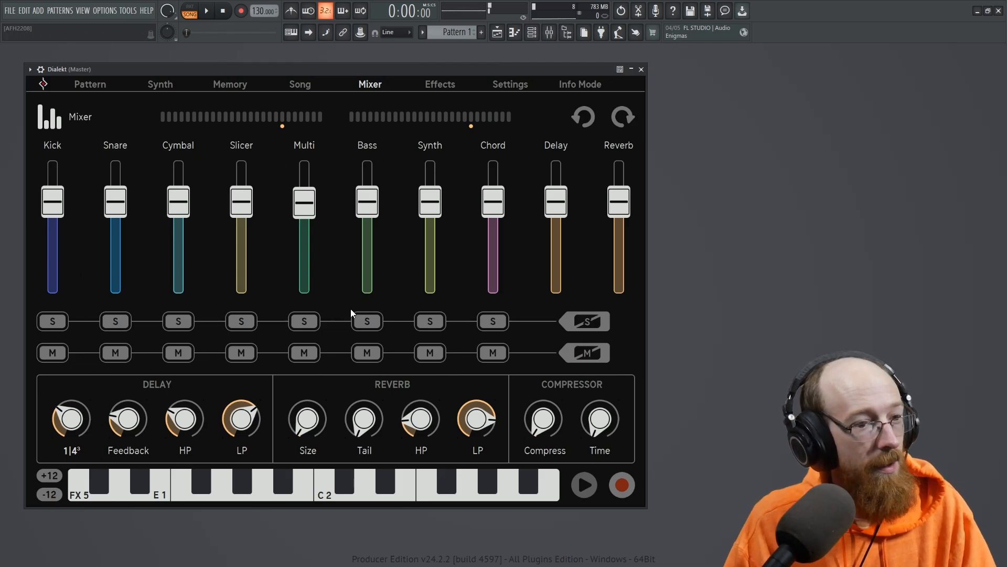
View the Effects and Settings pages and return to the Mixer.
{"action": "left_click", "coordinate": [435, 85]}
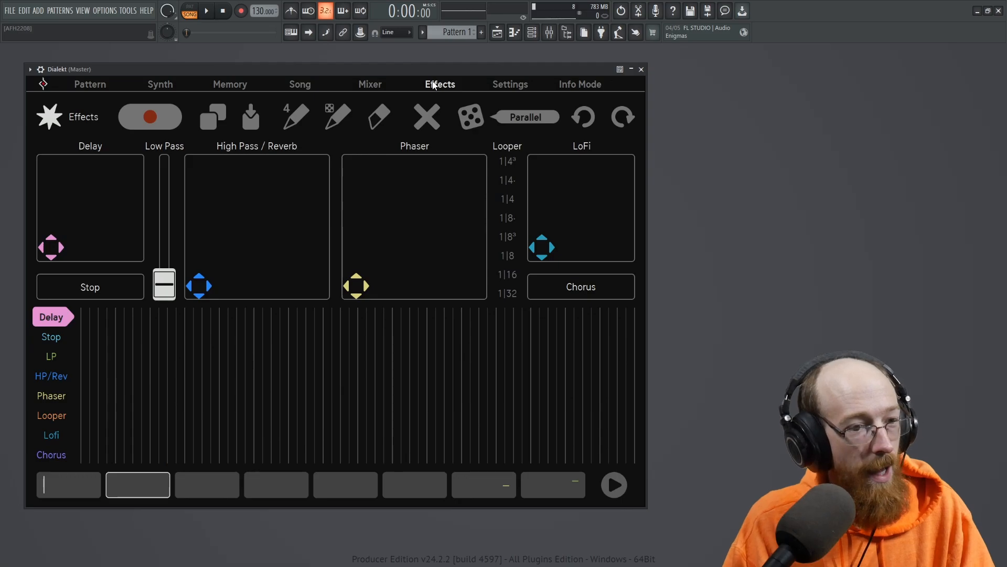
{"action": "left_click", "coordinate": [506, 85]}
{"action": "left_click", "coordinate": [366, 86]}
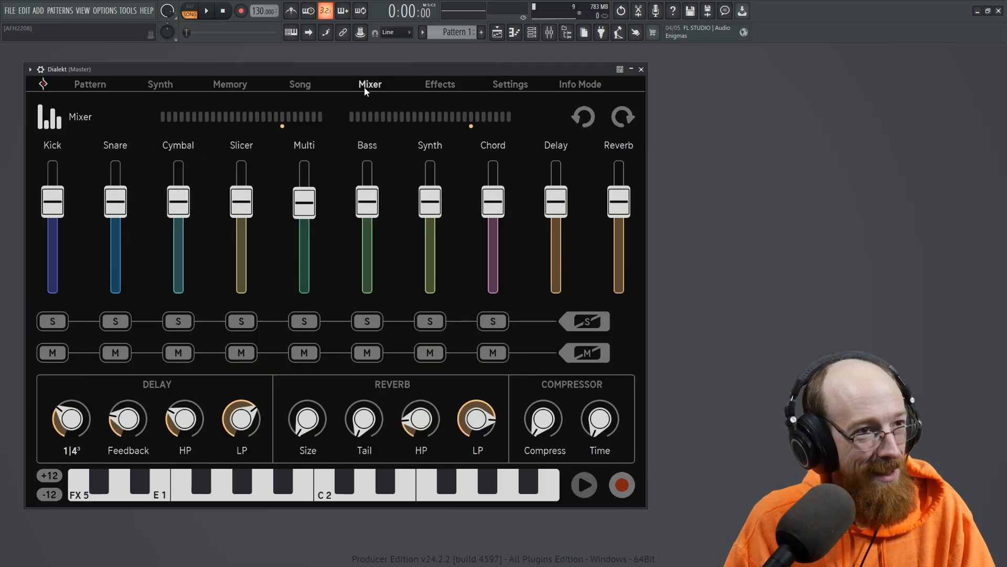
Go back to the Song page, randomize the song once more in the Mellow style and listen to it.
{"action": "left_click", "coordinate": [302, 86]}
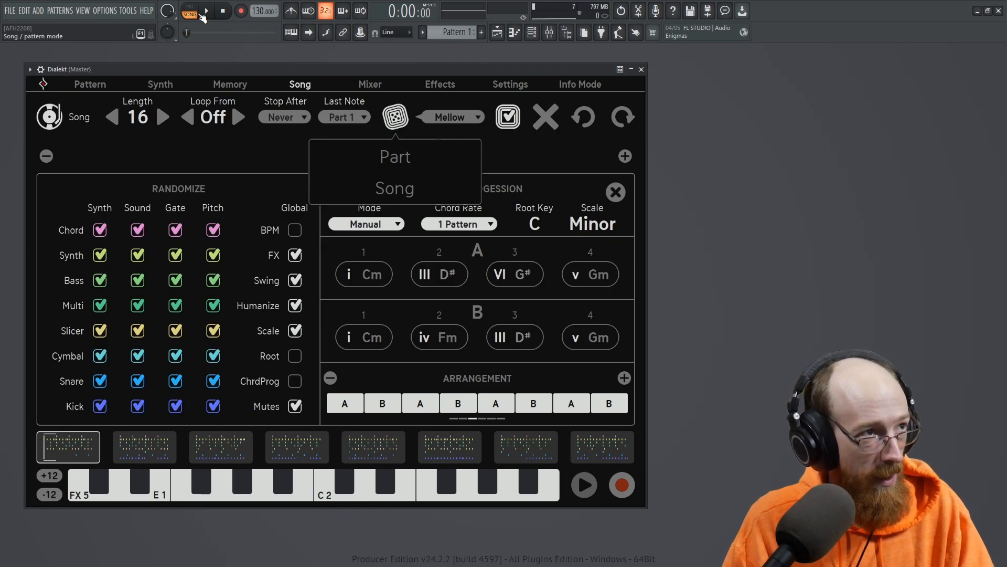
{"action": "key", "text": "space"}
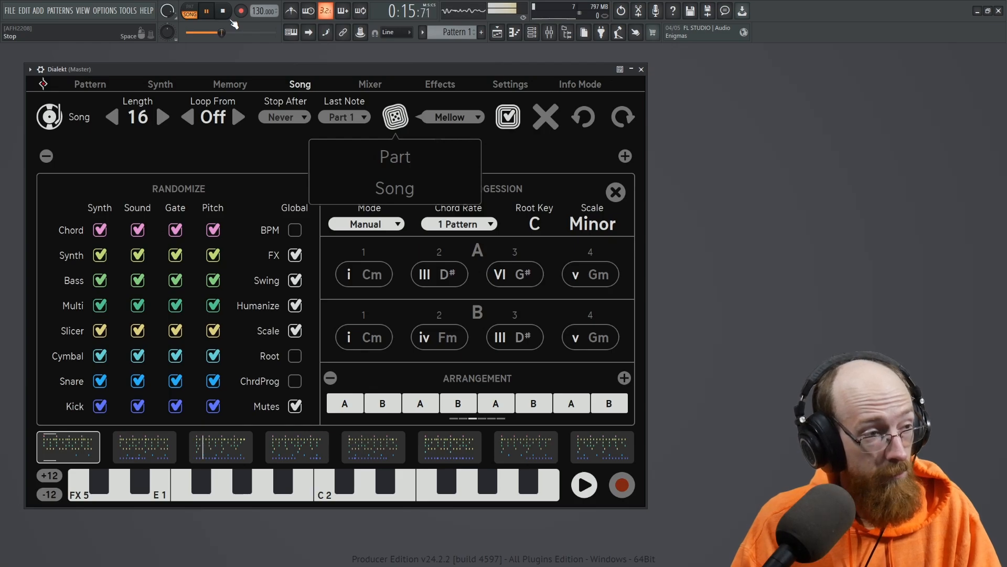
{"action": "left_click", "coordinate": [222, 10]}
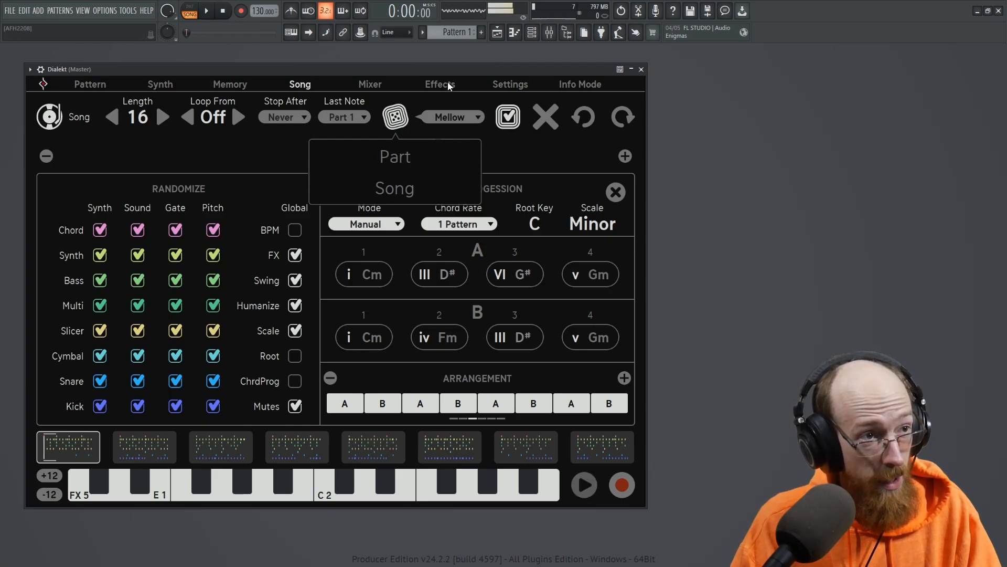
Select the Hips randomization style, randomize the entire song and play back the result.
{"action": "left_click", "coordinate": [464, 117]}
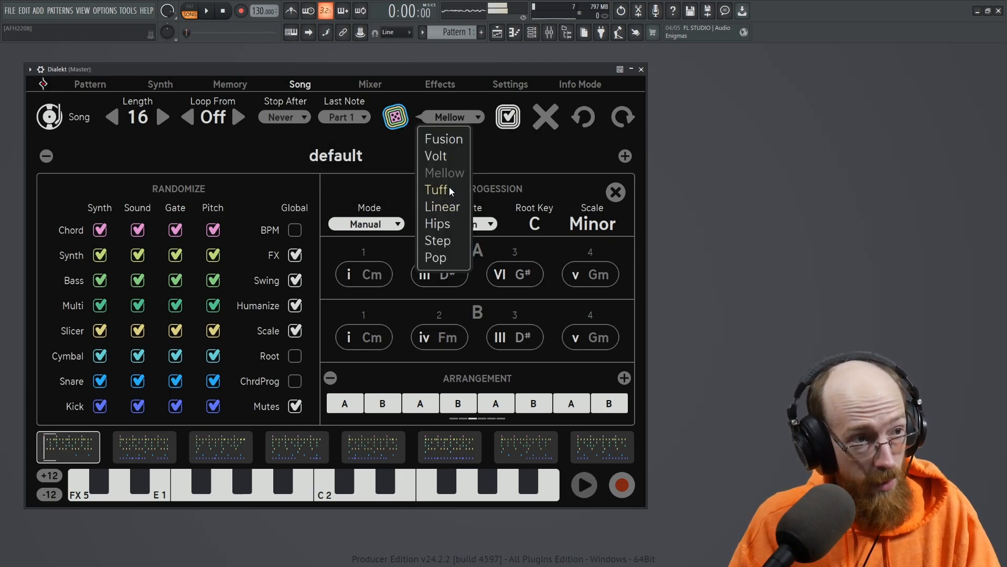
{"action": "left_click", "coordinate": [449, 226]}
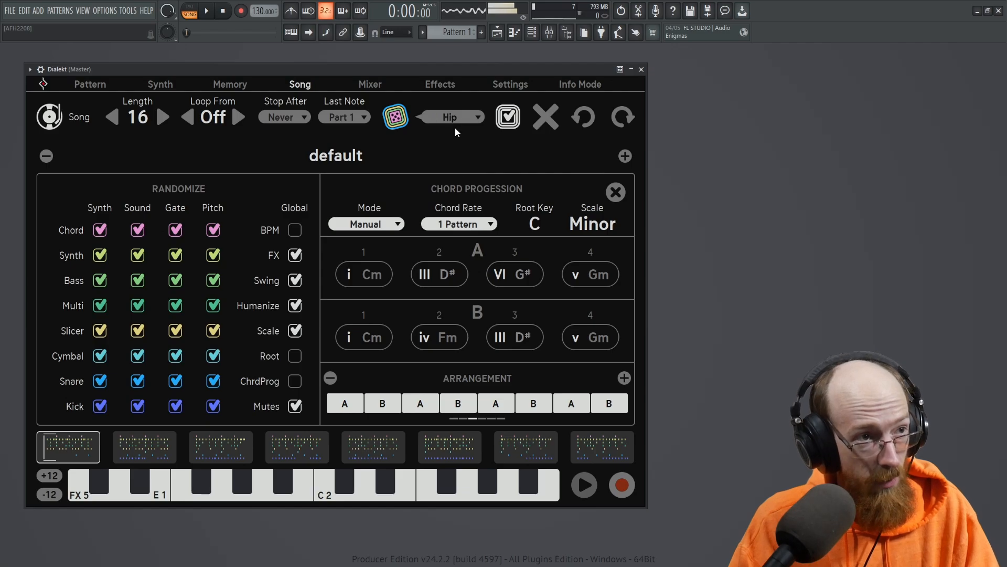
{"action": "left_click", "coordinate": [398, 122]}
{"action": "left_click", "coordinate": [410, 190]}
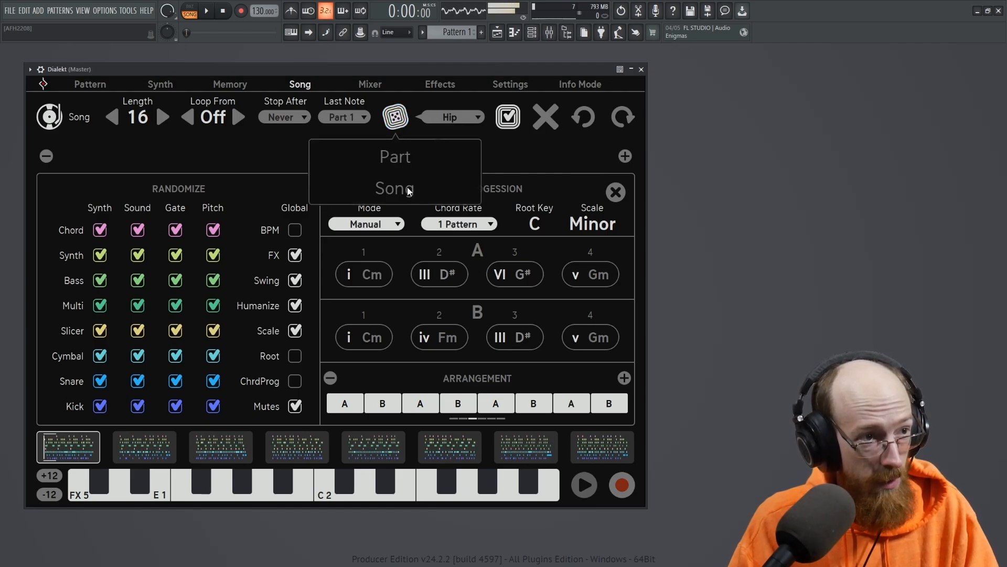
{"action": "left_click", "coordinate": [469, 120]}
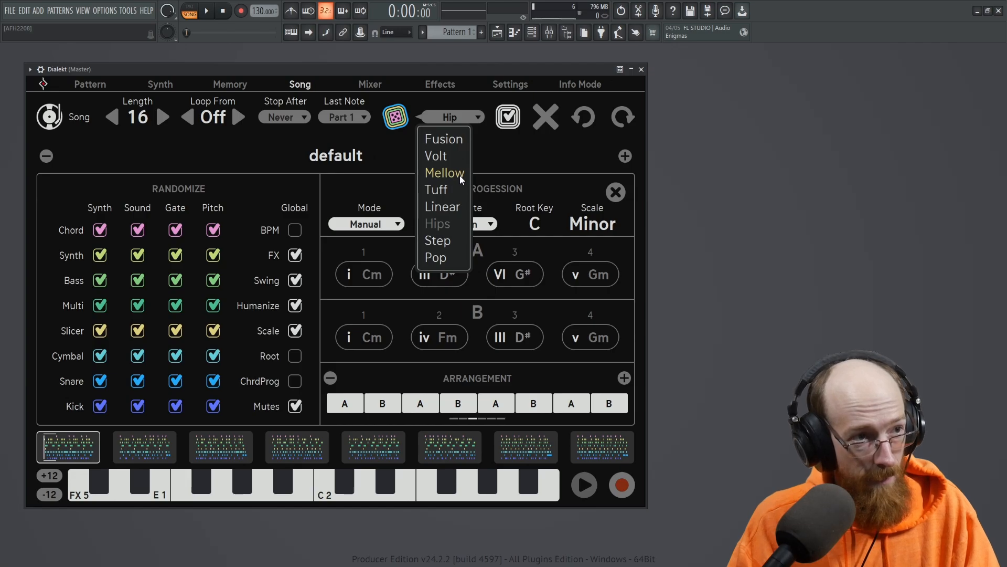
{"action": "left_click", "coordinate": [540, 159]}
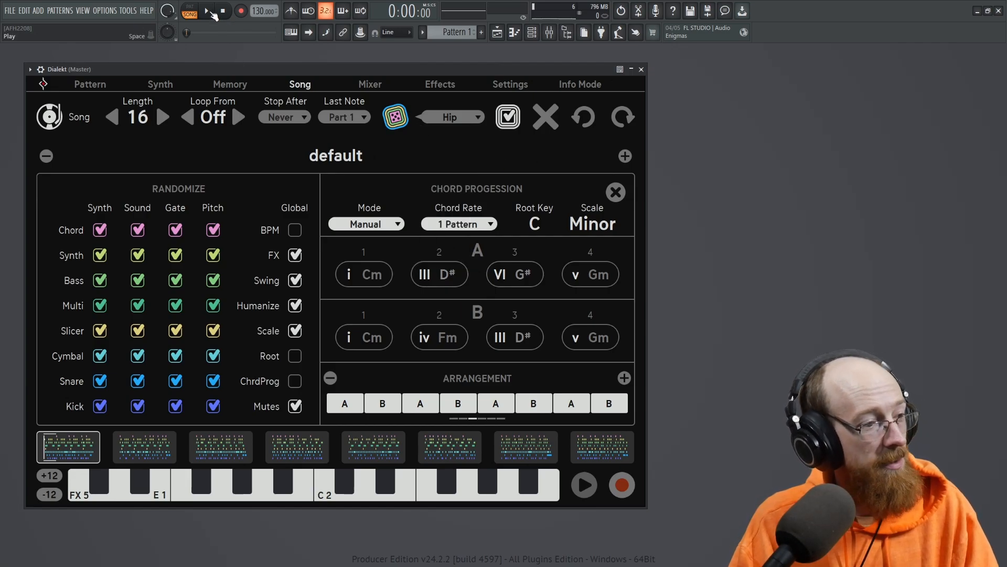
{"action": "left_click", "coordinate": [208, 11]}
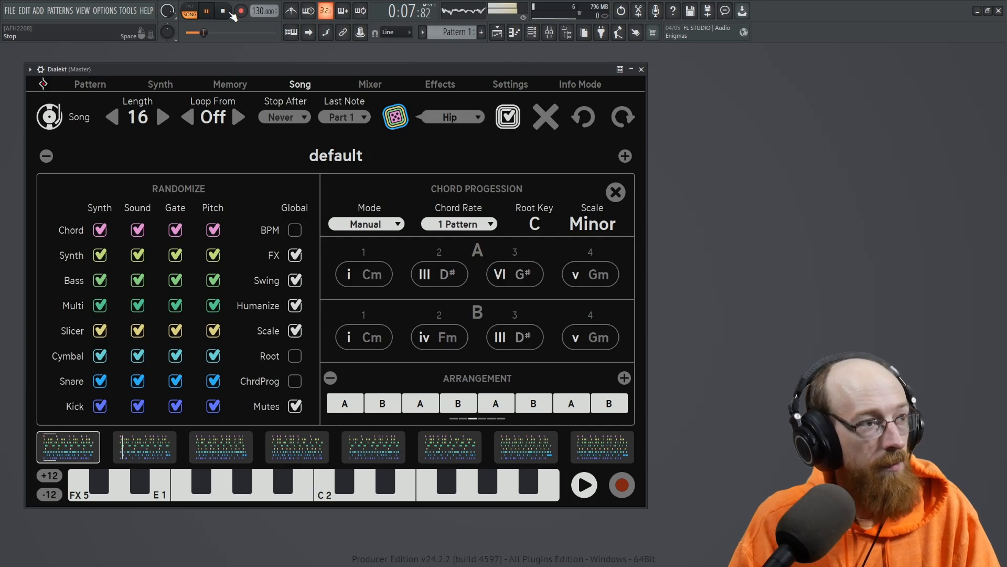
{"action": "left_click", "coordinate": [229, 13]}
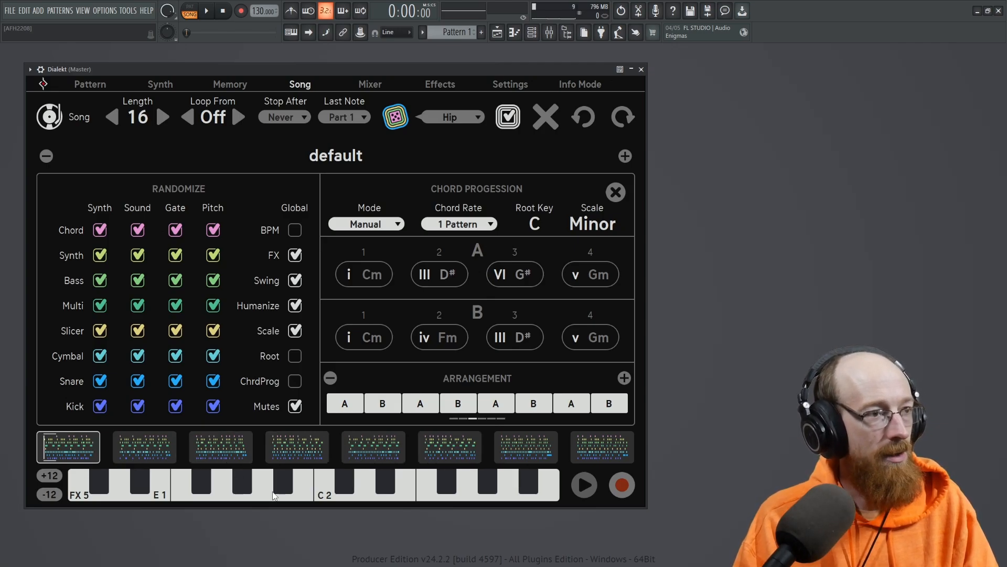
Look at the Pattern page's step grids for parts 1 to 4 and return to part 1.
{"action": "left_click", "coordinate": [91, 84]}
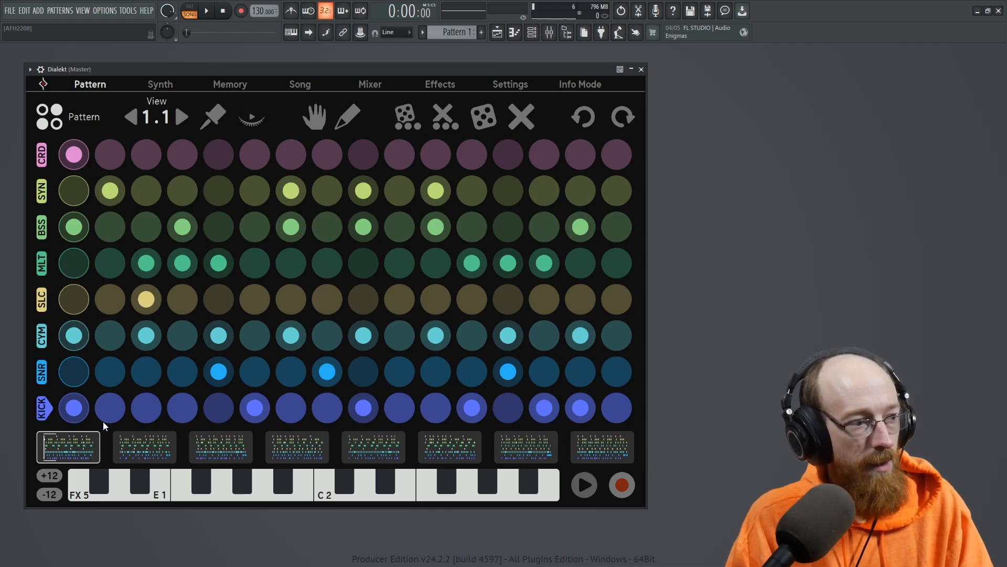
{"action": "left_click", "coordinate": [135, 456]}
{"action": "left_click", "coordinate": [236, 456]}
{"action": "left_click", "coordinate": [293, 458]}
{"action": "left_click", "coordinate": [222, 456]}
{"action": "left_click", "coordinate": [139, 451]}
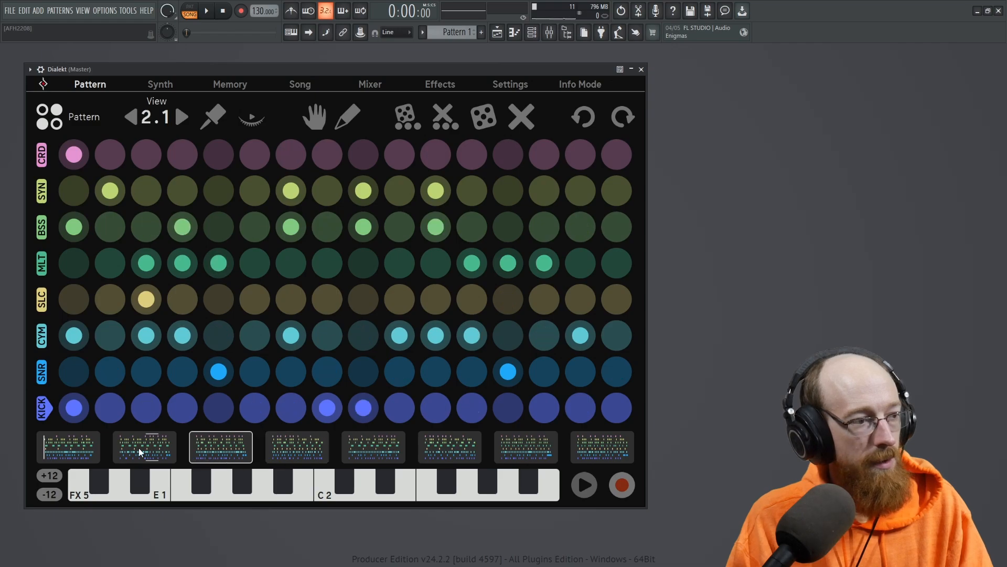
{"action": "left_click", "coordinate": [77, 445]}
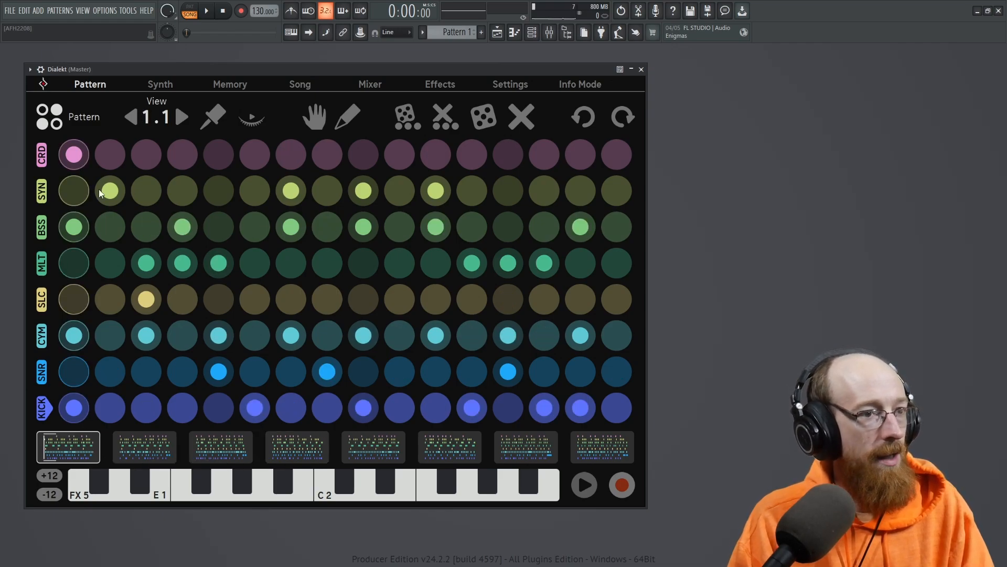
Try adding chord triggers on steps 2, 3 and 4 of pattern 1.1 and clear them again.
{"action": "left_click", "coordinate": [109, 158]}
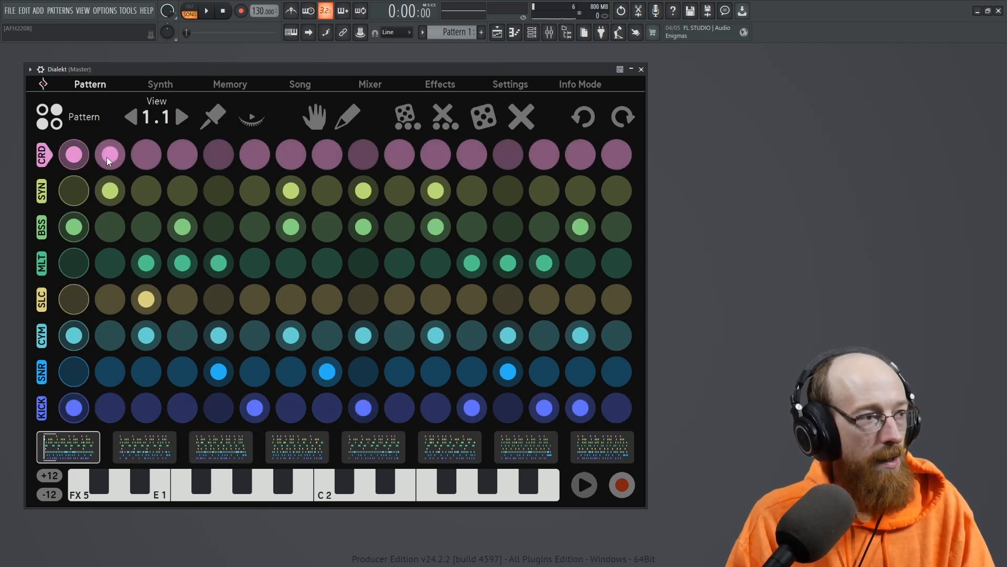
{"action": "left_click", "coordinate": [158, 164]}
{"action": "left_click", "coordinate": [181, 163]}
{"action": "left_click", "coordinate": [157, 164]}
{"action": "left_click", "coordinate": [186, 165]}
{"action": "left_click", "coordinate": [112, 163]}
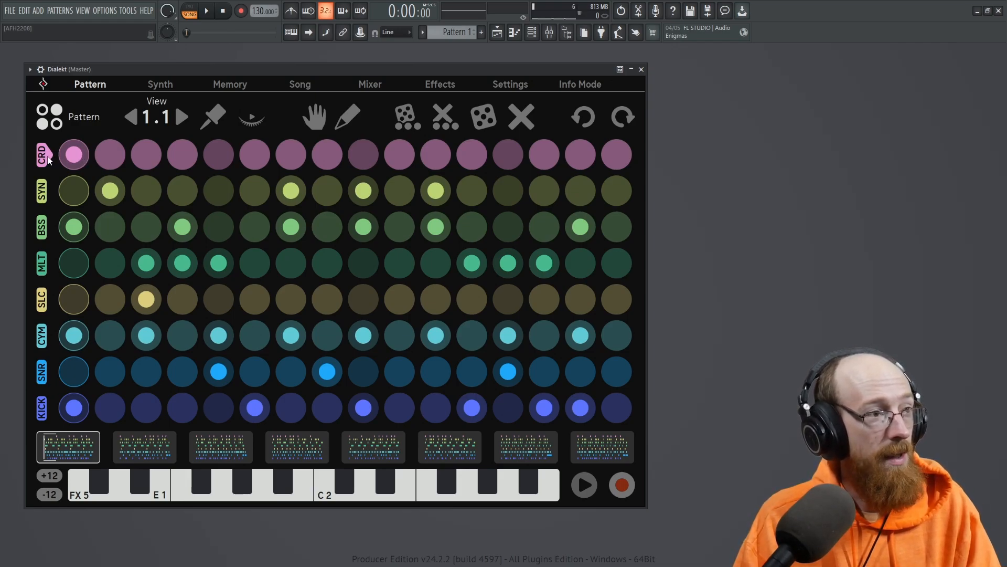
Check the chord track's Synth page and move pattern 1.1's chord trigger from step 1 to step 6.
{"action": "left_click", "coordinate": [256, 157]}
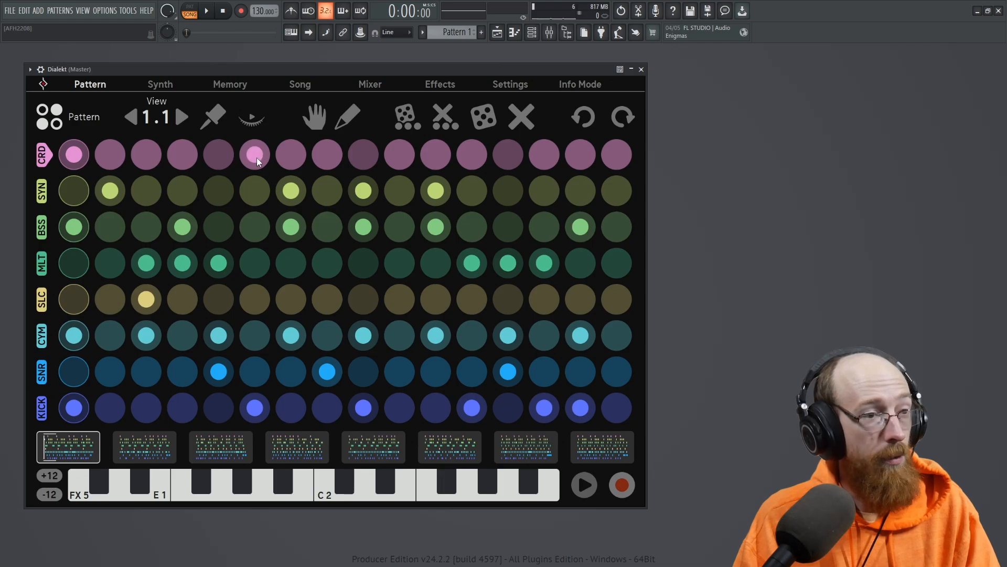
{"action": "left_click", "coordinate": [74, 157]}
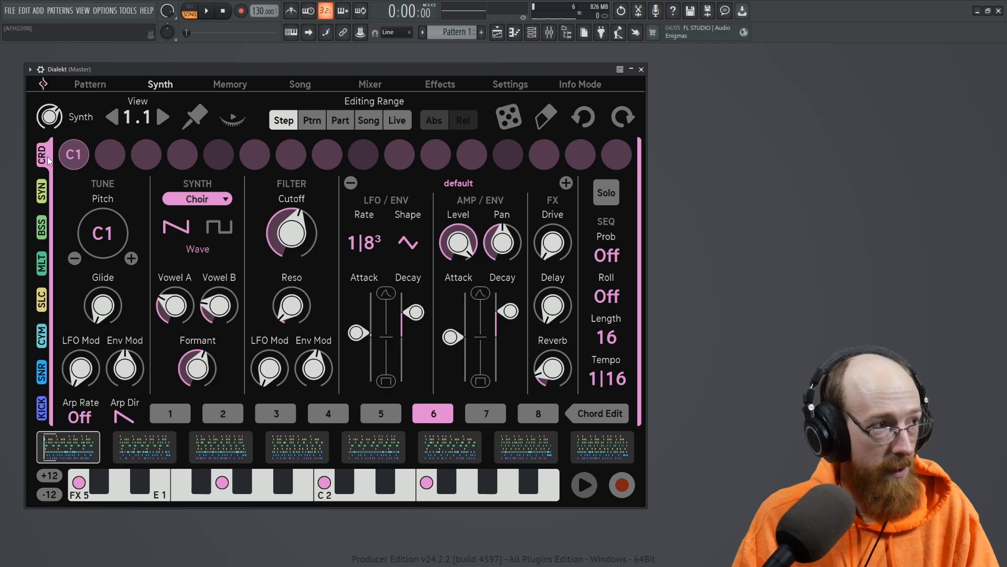
{"action": "left_click", "coordinate": [47, 158]}
{"action": "left_click_drag", "start_coordinate": [220, 152], "coordinate": [255, 157]}
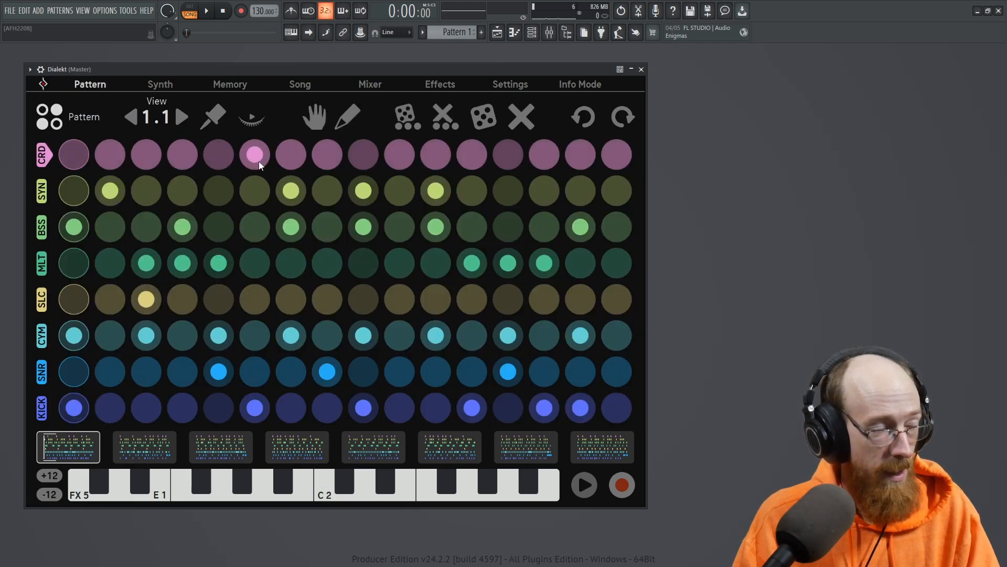
Turn on the hand mode and open the chord track's Synth page for pattern 8.4.
{"action": "left_click", "coordinate": [312, 122]}
{"action": "left_click_drag", "start_coordinate": [249, 162], "coordinate": [86, 155]}
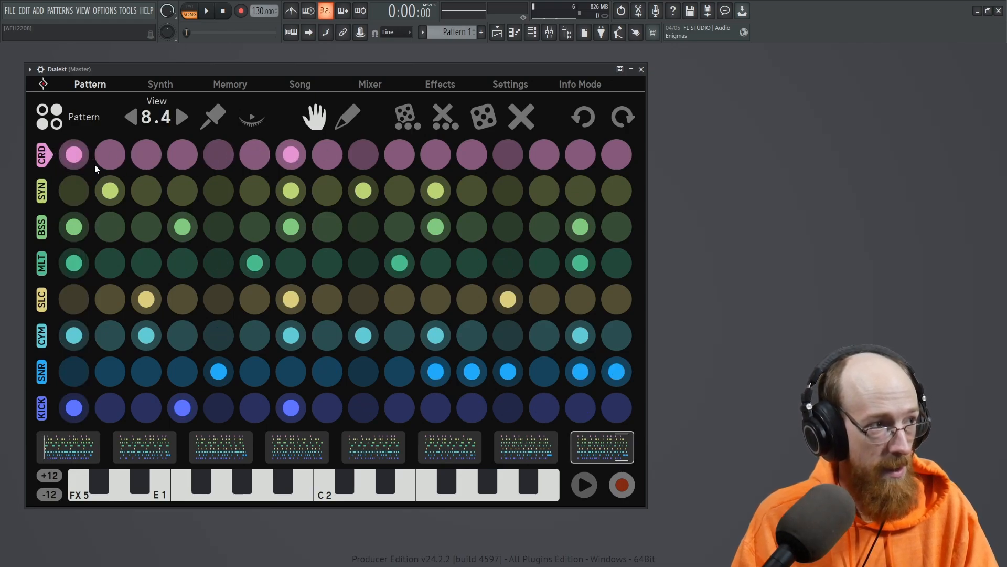
{"action": "left_click", "coordinate": [45, 161]}
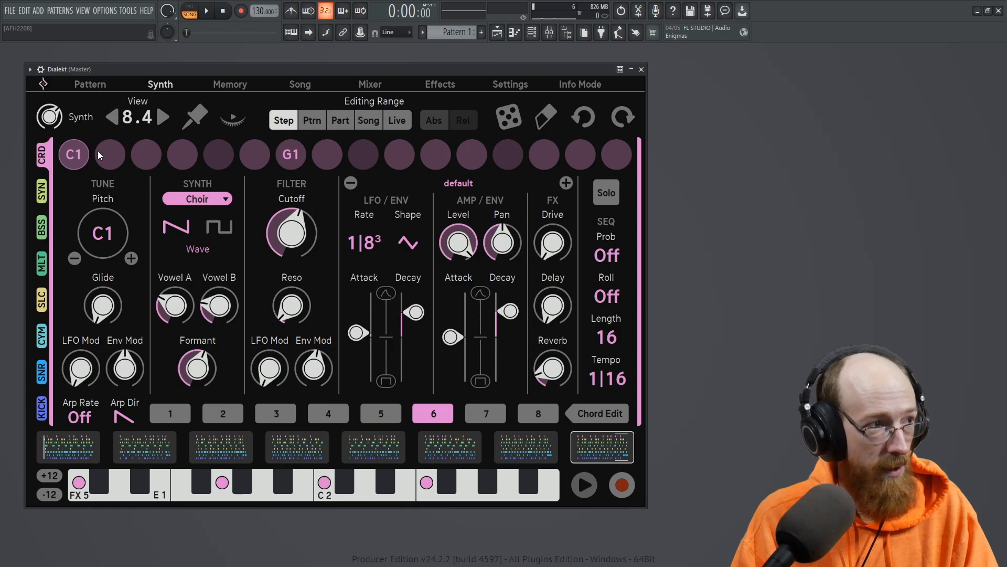
Go through chord steps 2 to 11 of pattern 8.4 one by one and return to step 1.
{"action": "left_click", "coordinate": [109, 158]}
{"action": "left_click", "coordinate": [147, 157]}
{"action": "left_click", "coordinate": [188, 158]}
{"action": "left_click", "coordinate": [219, 159]}
{"action": "left_click", "coordinate": [260, 159]}
{"action": "left_click", "coordinate": [291, 157]}
{"action": "left_click", "coordinate": [327, 157]}
{"action": "left_click", "coordinate": [363, 156]}
{"action": "left_click", "coordinate": [399, 157]}
{"action": "left_click", "coordinate": [446, 157]}
{"action": "left_click", "coordinate": [338, 159]}
{"action": "left_click", "coordinate": [261, 159]}
{"action": "left_click", "coordinate": [180, 156]}
{"action": "left_click", "coordinate": [147, 157]}
{"action": "left_click", "coordinate": [109, 160]}
{"action": "left_click", "coordinate": [67, 159]}
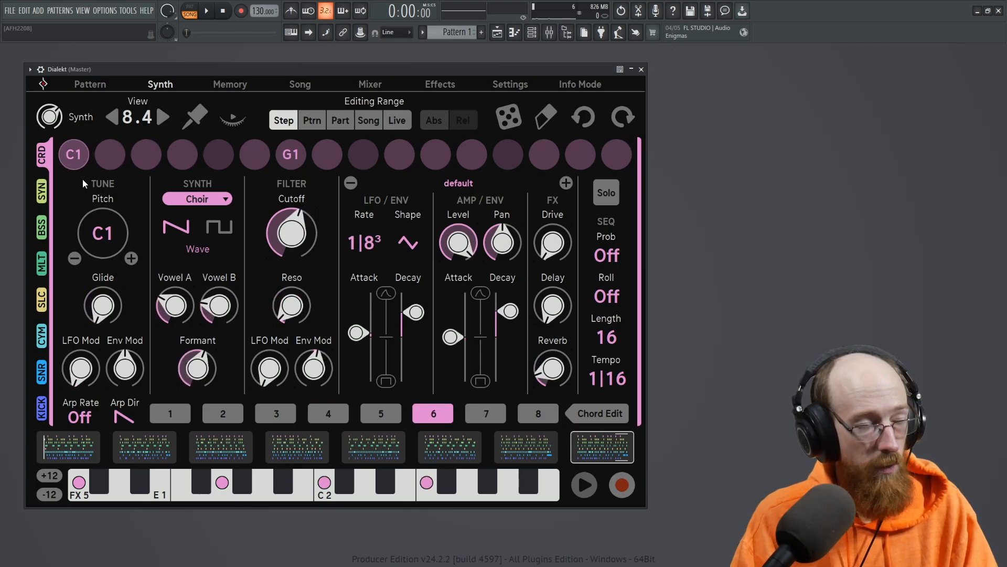
Cycle the Editing Range through Ptrn, Part, Song and Live, return it to Step and pin the view.
{"action": "left_click", "coordinate": [312, 121]}
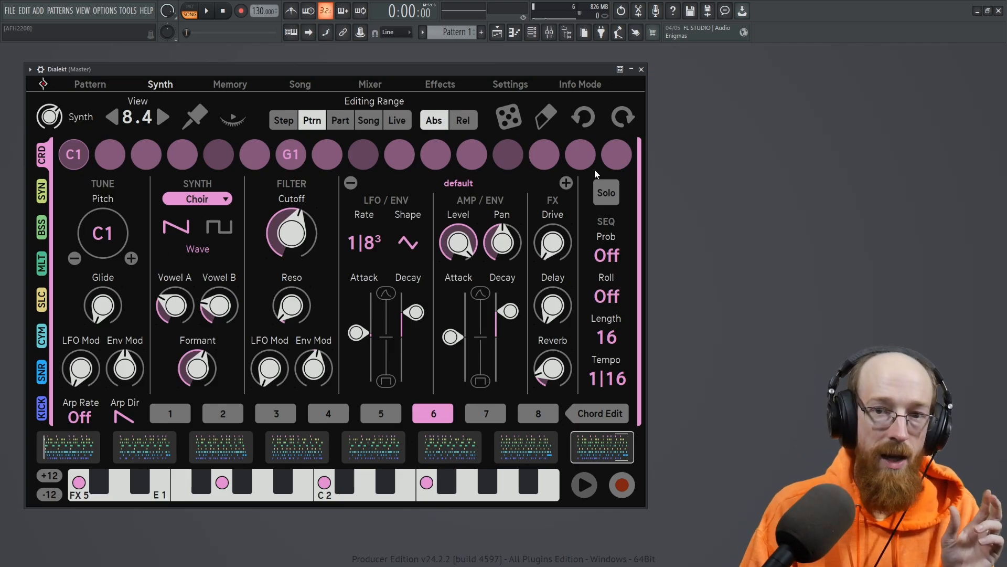
{"action": "left_click", "coordinate": [340, 122]}
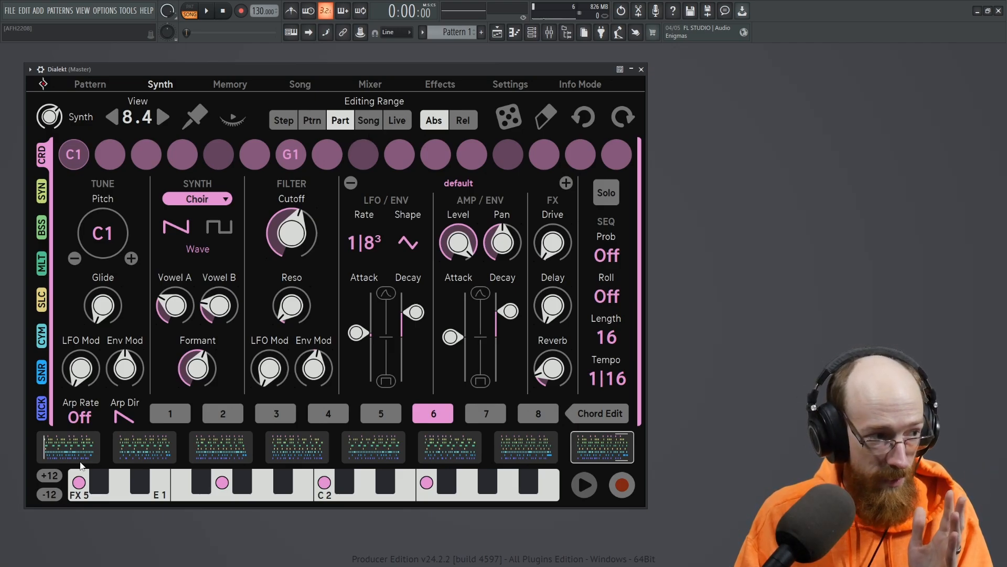
{"action": "left_click", "coordinate": [370, 126]}
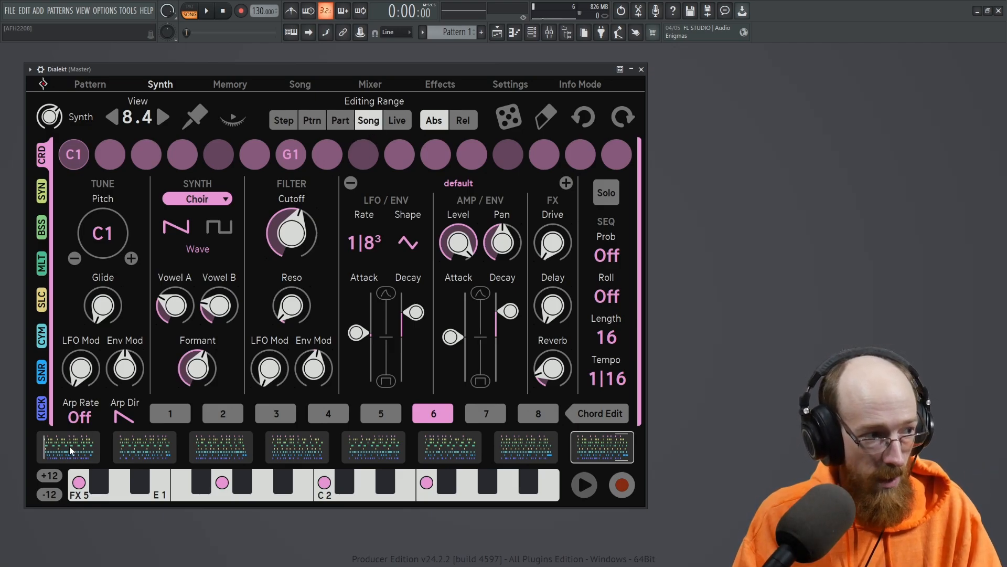
{"action": "left_click", "coordinate": [404, 121]}
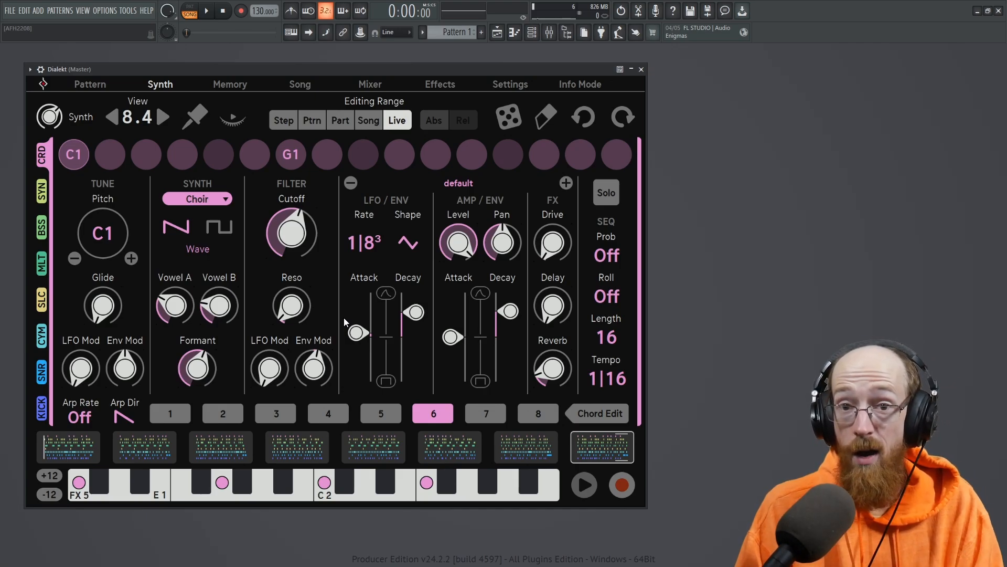
{"action": "left_click", "coordinate": [278, 126]}
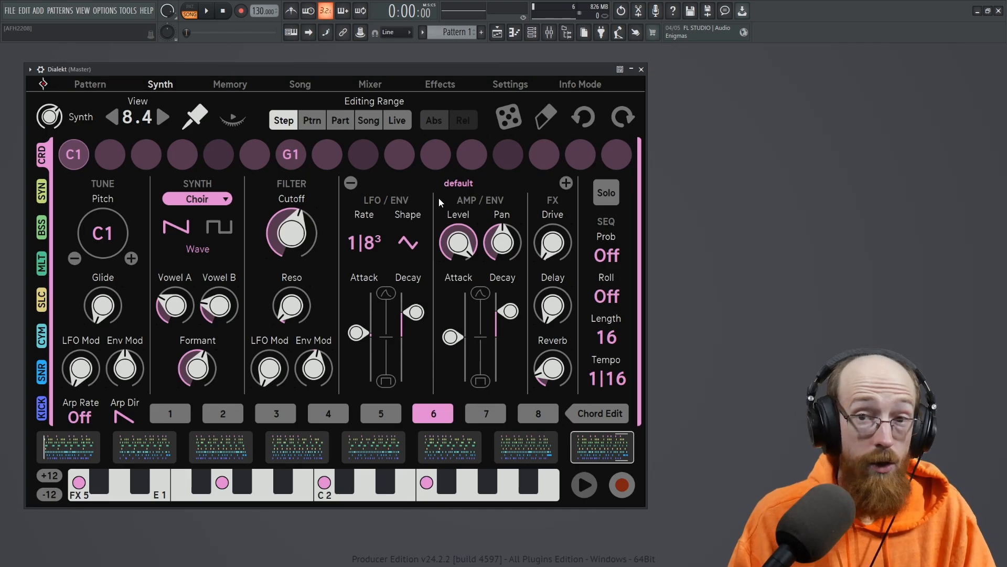
{"action": "left_click", "coordinate": [230, 122]}
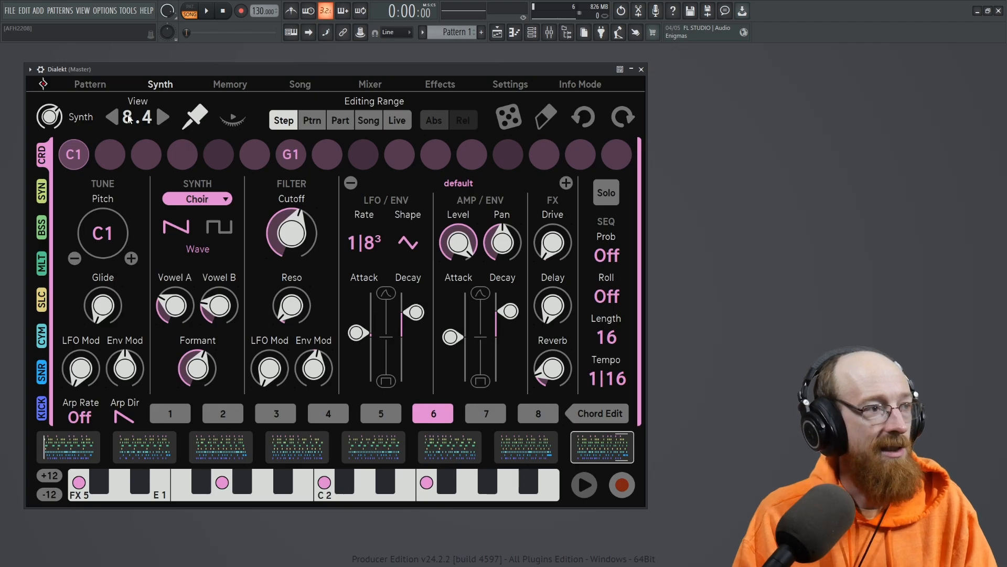
On the Pattern page, clear all chord and synth triggers from pattern 8.4.
{"action": "left_click", "coordinate": [89, 86]}
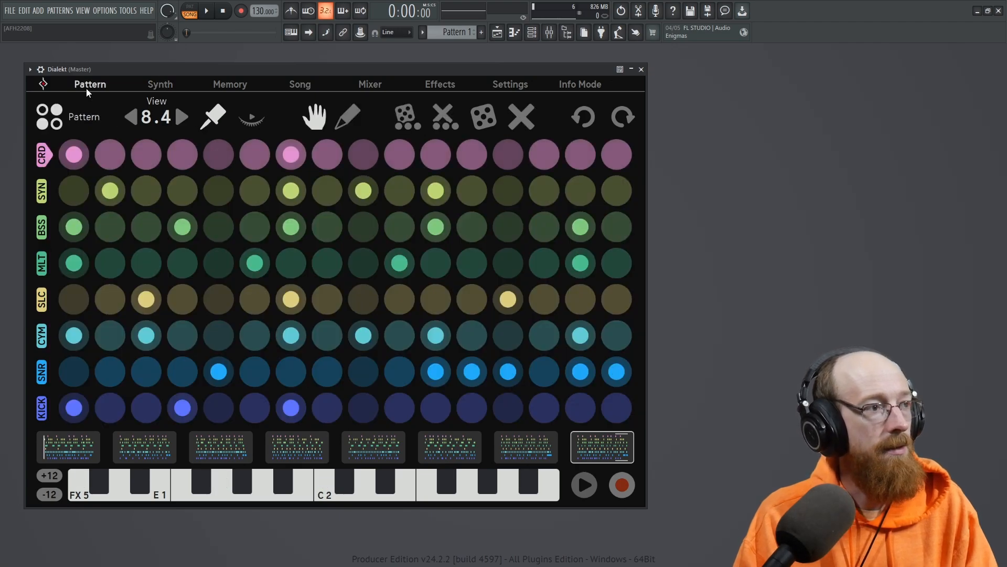
{"action": "left_click", "coordinate": [290, 159]}
{"action": "left_click", "coordinate": [81, 164]}
{"action": "left_click", "coordinate": [116, 198]}
{"action": "left_click", "coordinate": [303, 200]}
{"action": "left_click", "coordinate": [374, 196]}
{"action": "left_click", "coordinate": [441, 195]}
In pattern 8.4, remove the bass triggers on steps 15, 11 and 7 and add one on step 3.
{"action": "left_click", "coordinate": [584, 231]}
{"action": "left_click", "coordinate": [437, 232]}
{"action": "left_click", "coordinate": [286, 230]}
{"action": "left_click", "coordinate": [146, 228]}
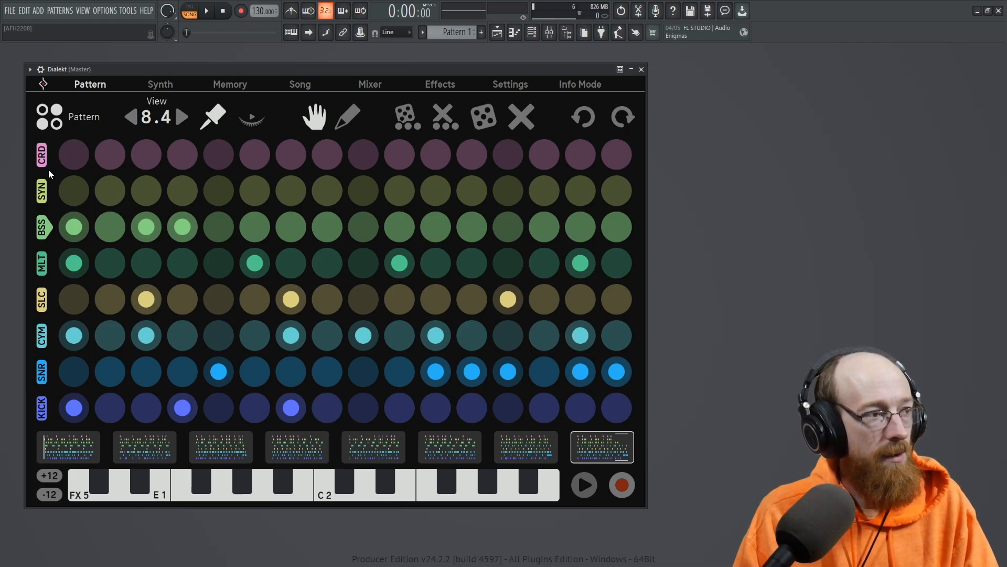
Return the view to pattern 1.1 and open the Playlist.
{"action": "left_click", "coordinate": [66, 452]}
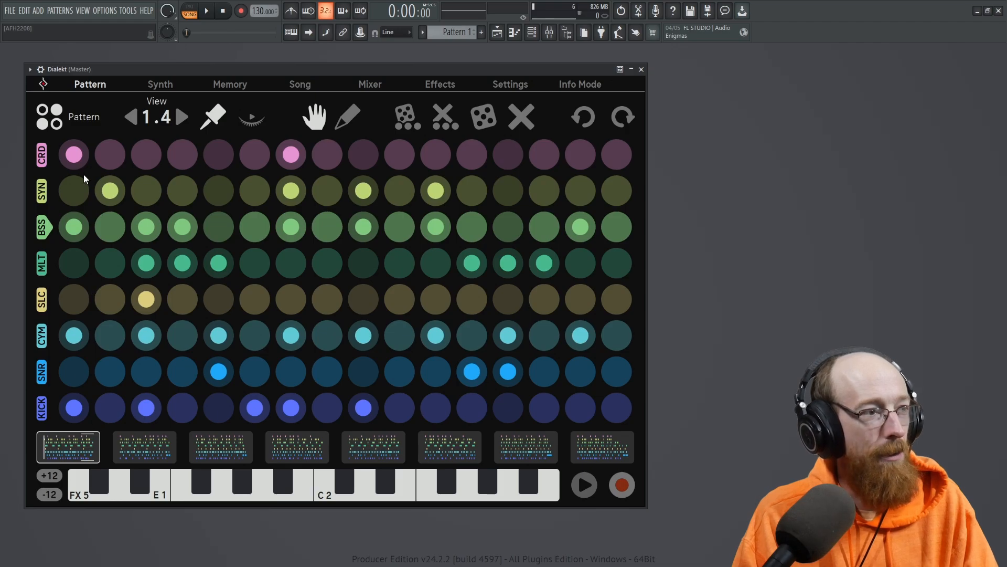
{"action": "left_click", "coordinate": [130, 116]}
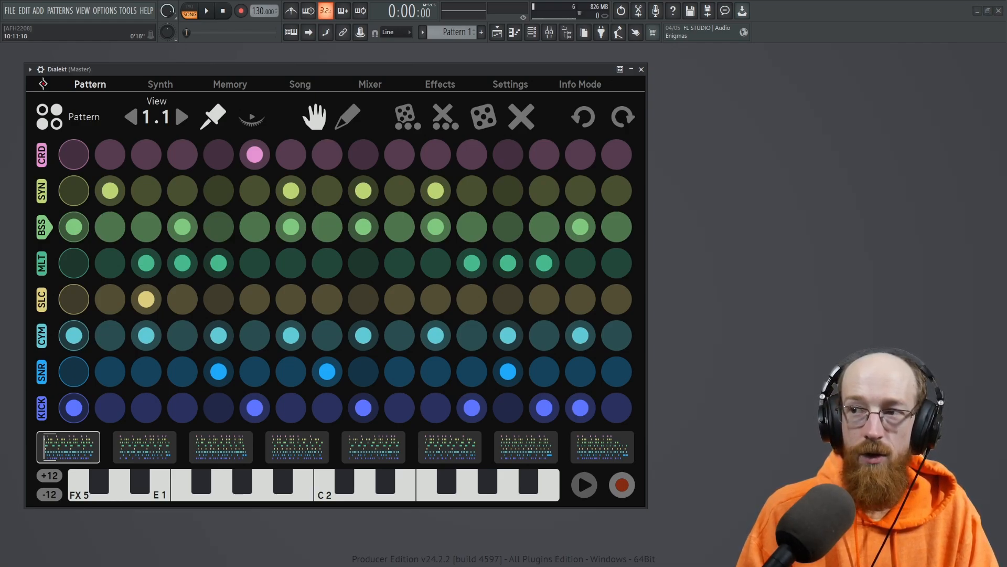
{"action": "key", "text": "F5"}
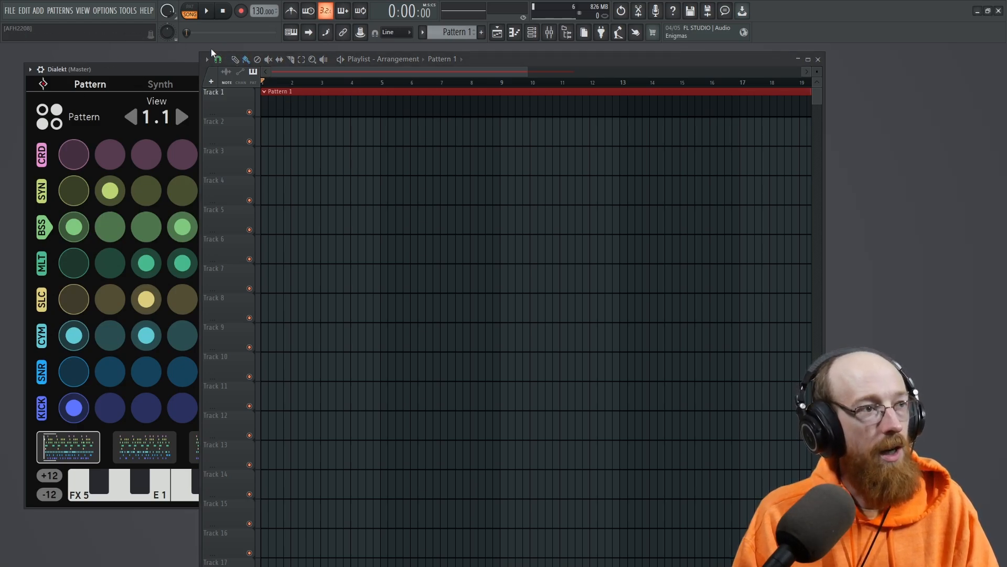
Select bar 1 on the Playlist timeline as the playback loop and move the Playlist window clear of the plugin.
{"action": "left_click_drag", "start_coordinate": [342, 84], "coordinate": [181, 82]}
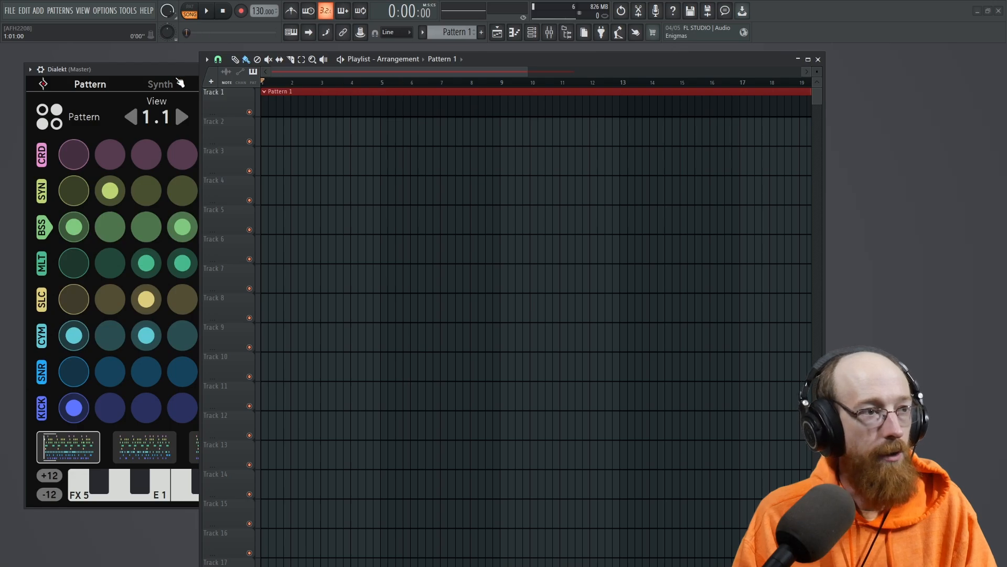
{"action": "scroll", "coordinate": [357, 110], "scroll_direction": "down", "scroll_amount": 3}
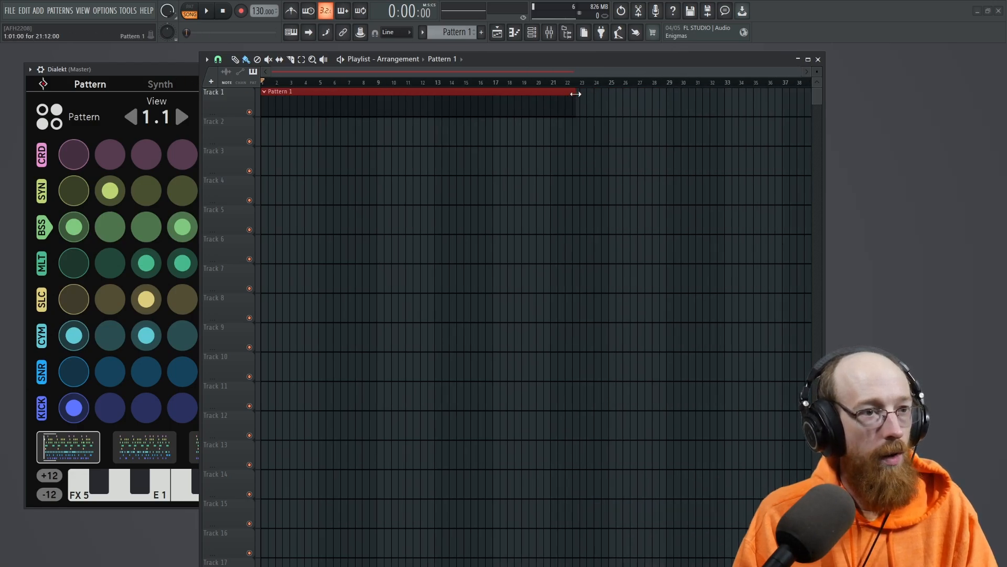
{"action": "scroll", "coordinate": [281, 117], "scroll_direction": "up", "scroll_amount": 3}
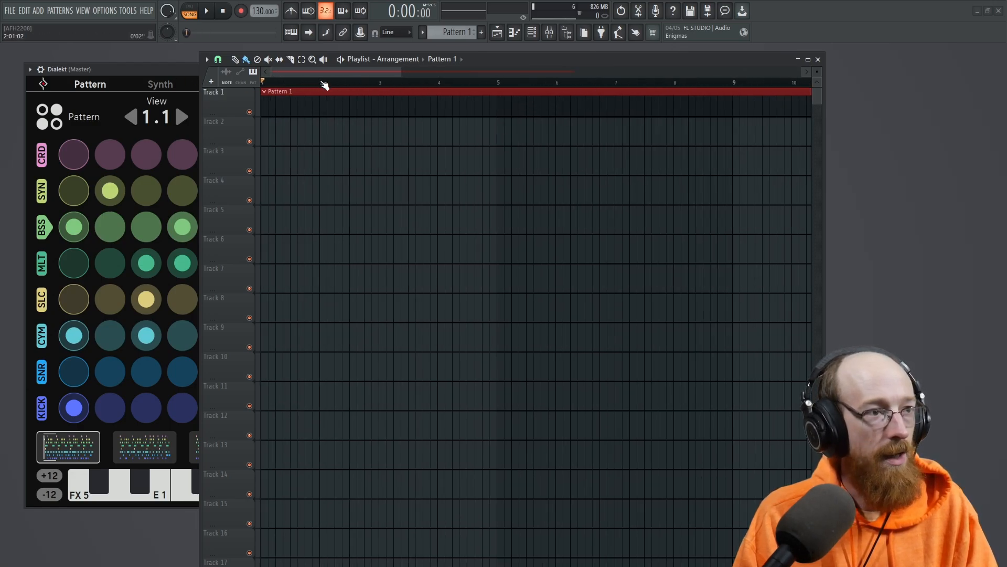
{"action": "left_click_drag", "start_coordinate": [323, 82], "coordinate": [200, 83]}
{"action": "left_click_drag", "start_coordinate": [551, 62], "coordinate": [777, 58]}
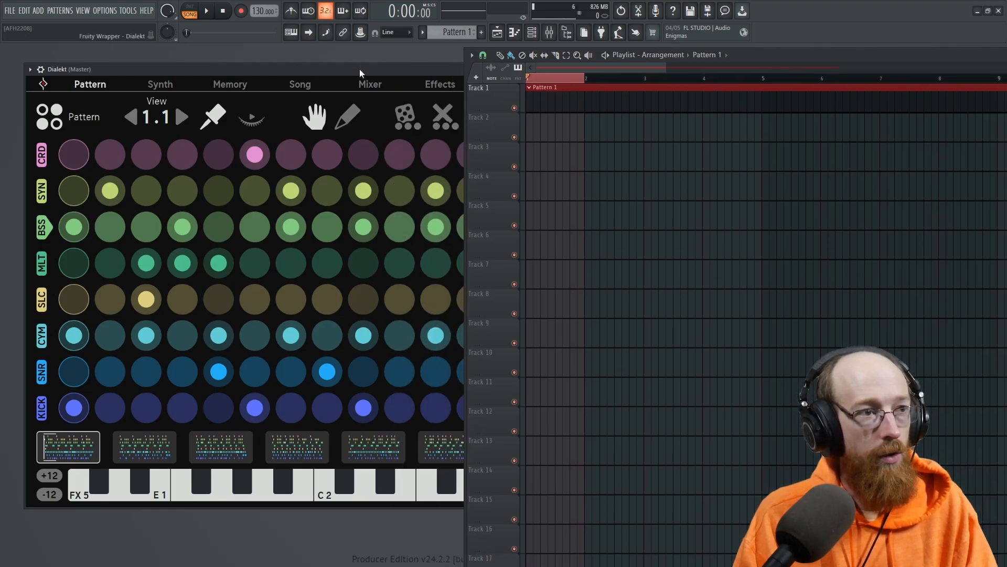
Play the bar 1 loop with the pattern view pinned and once more with it unpinned.
{"action": "key", "text": "space"}
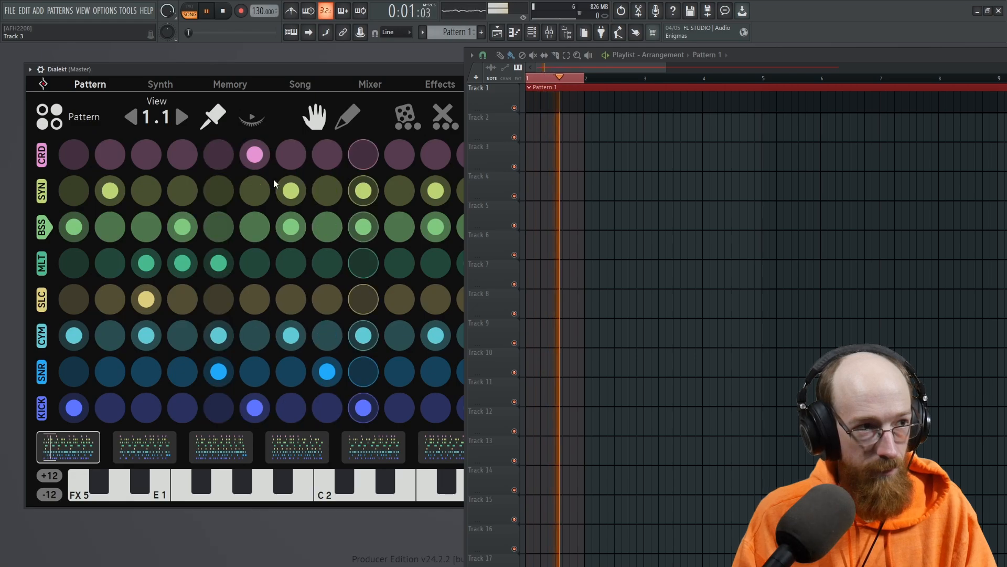
{"action": "key", "text": "space"}
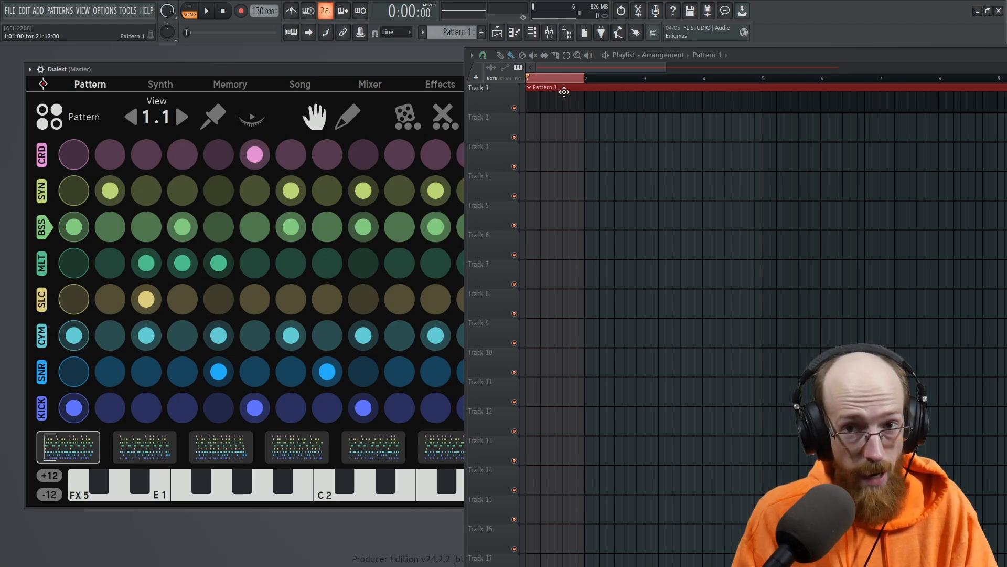
{"action": "key", "text": "space"}
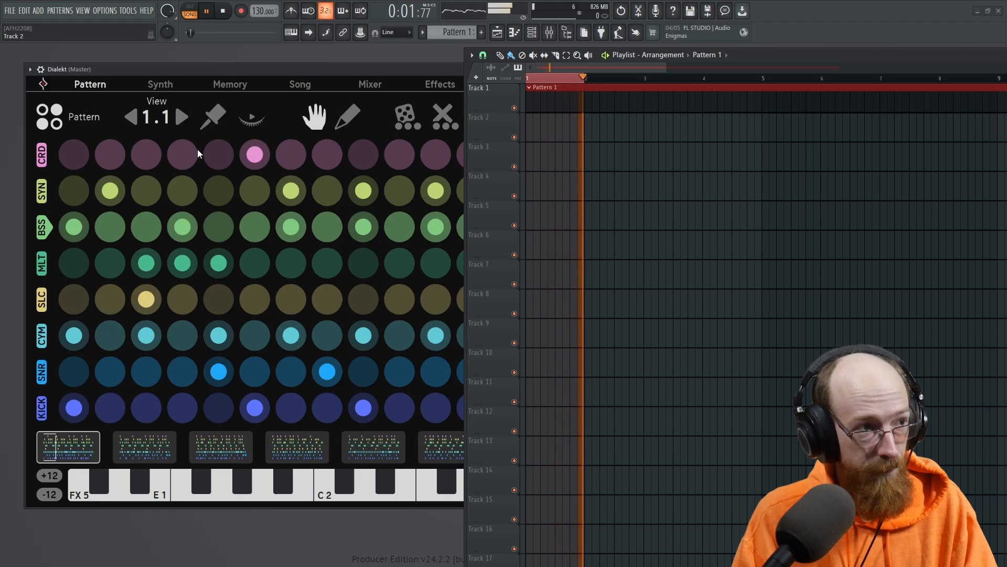
{"action": "key", "text": "space"}
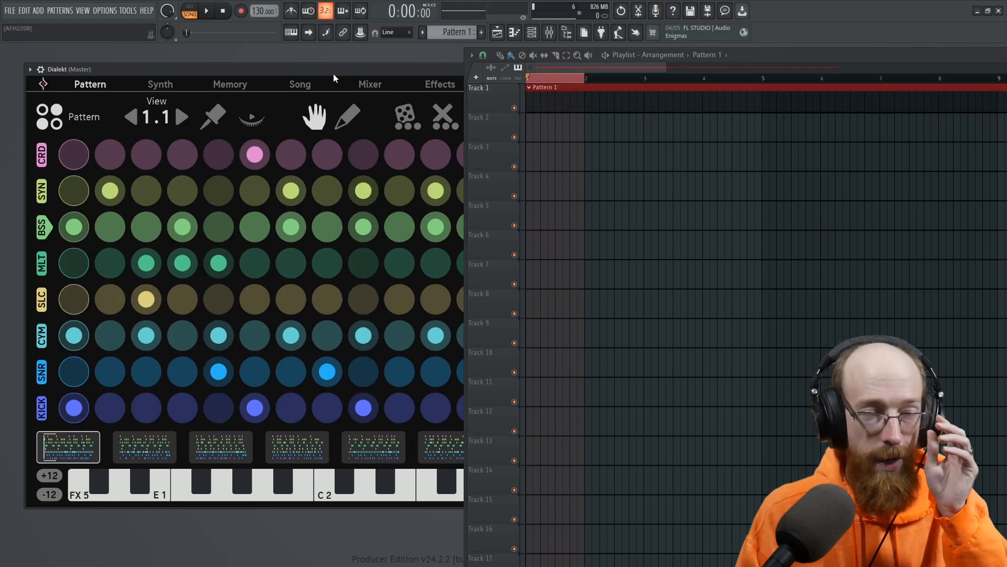
Set the Playlist loop to bar 2 and play it with the plugin's follow-playback view turned on.
{"action": "left_click_drag", "start_coordinate": [588, 82], "coordinate": [647, 95]}
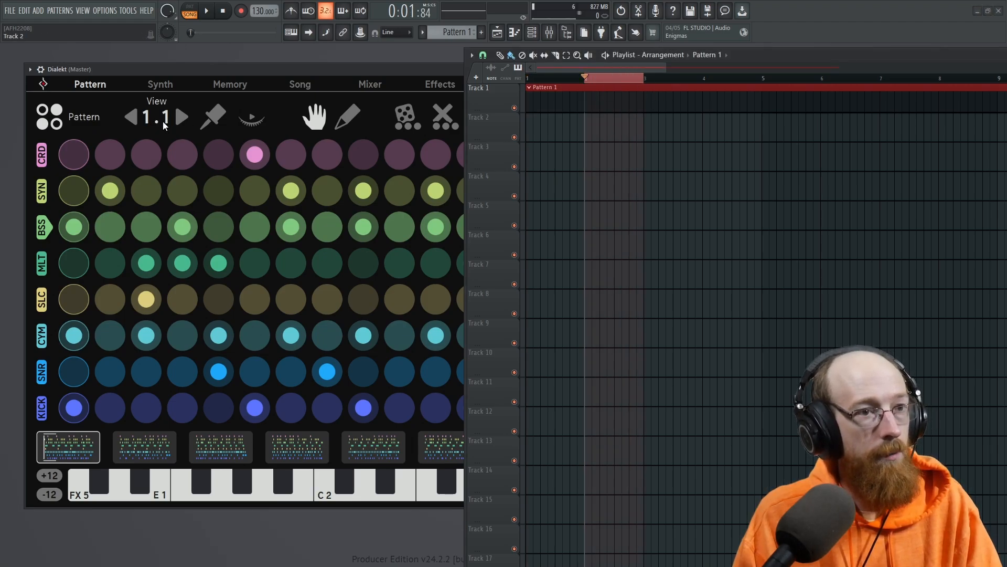
{"action": "key", "text": "space"}
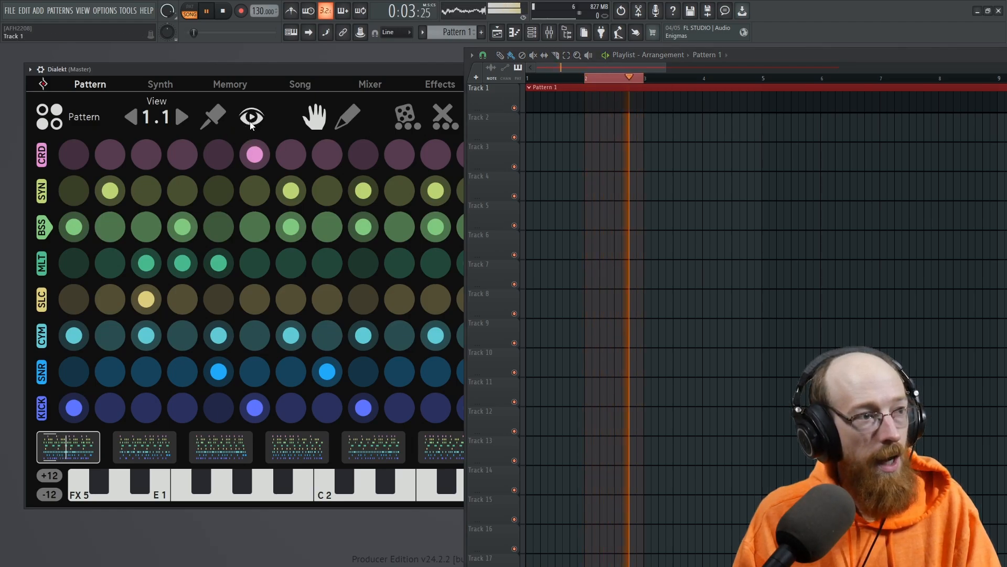
{"action": "mouse_move", "coordinate": [298, 68]}
{"action": "left_mouse_down"}
{"action": "mouse_move", "coordinate": [279, 74]}
{"action": "mouse_move", "coordinate": [302, 73]}
{"action": "left_mouse_up"}
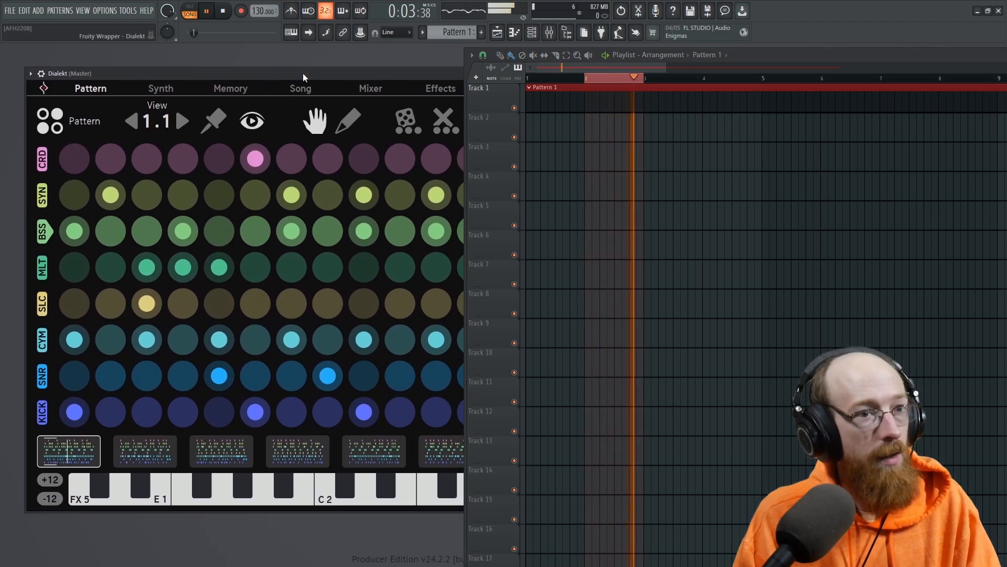
Turn off the follow-playback view, pin the view, stop playback and return to pattern 1.1.
{"action": "left_click", "coordinate": [253, 121]}
{"action": "key", "text": "space"}
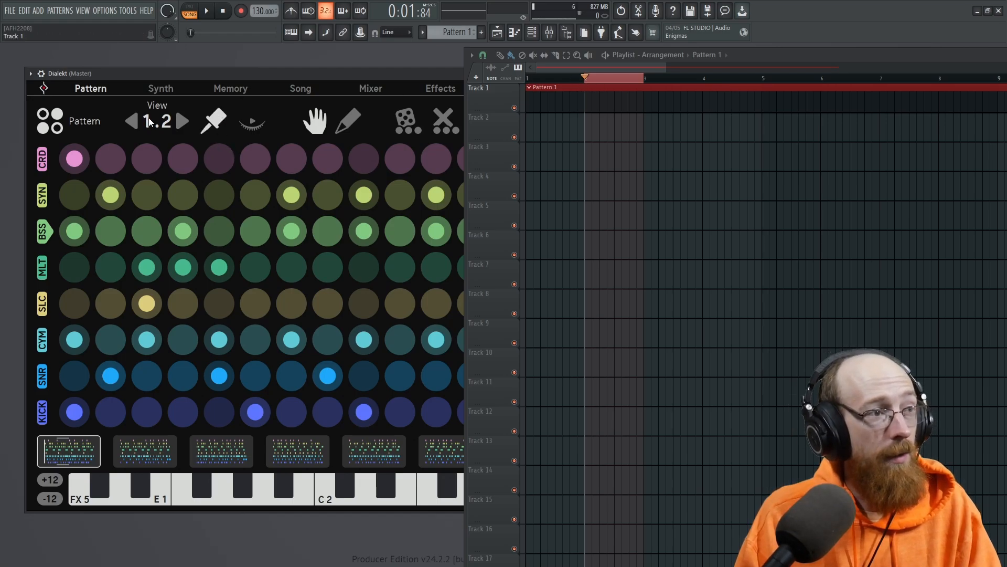
{"action": "left_click", "coordinate": [132, 121]}
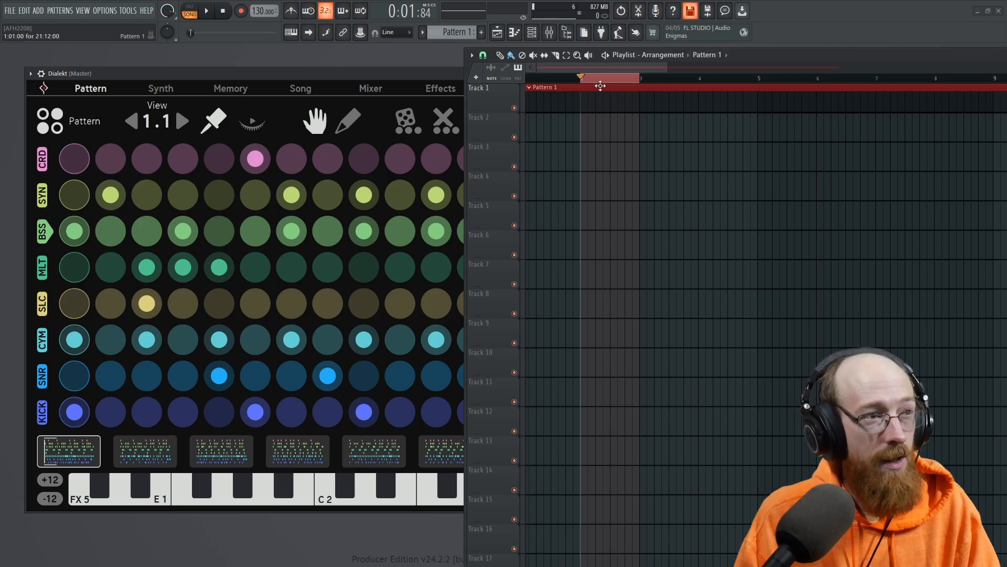
Play the bar 2 loop once more, stop it and close the Playlist window.
{"action": "key", "text": "space"}
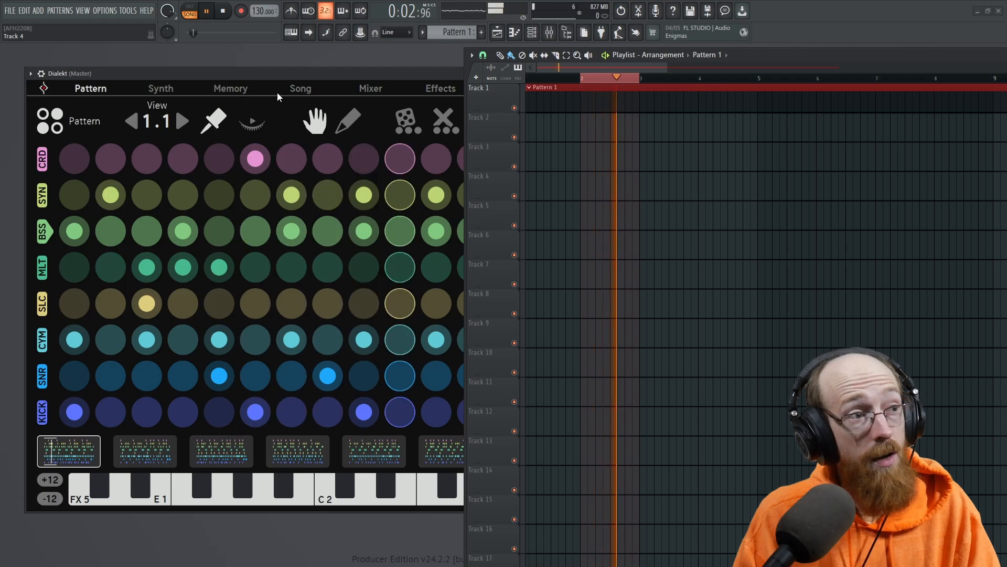
{"action": "key", "text": "space"}
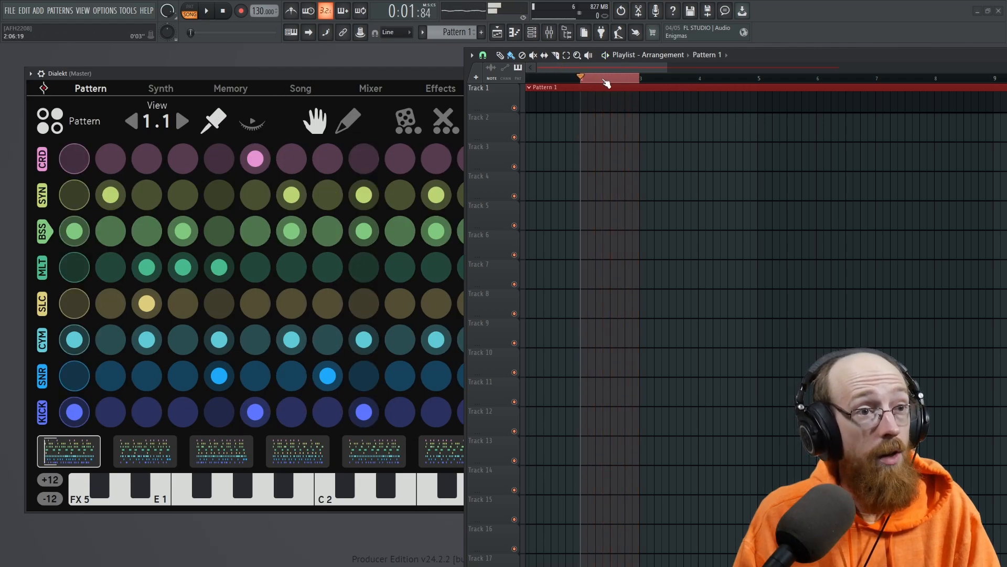
{"action": "right_click", "coordinate": [606, 82]}
{"action": "key", "text": "F5"}
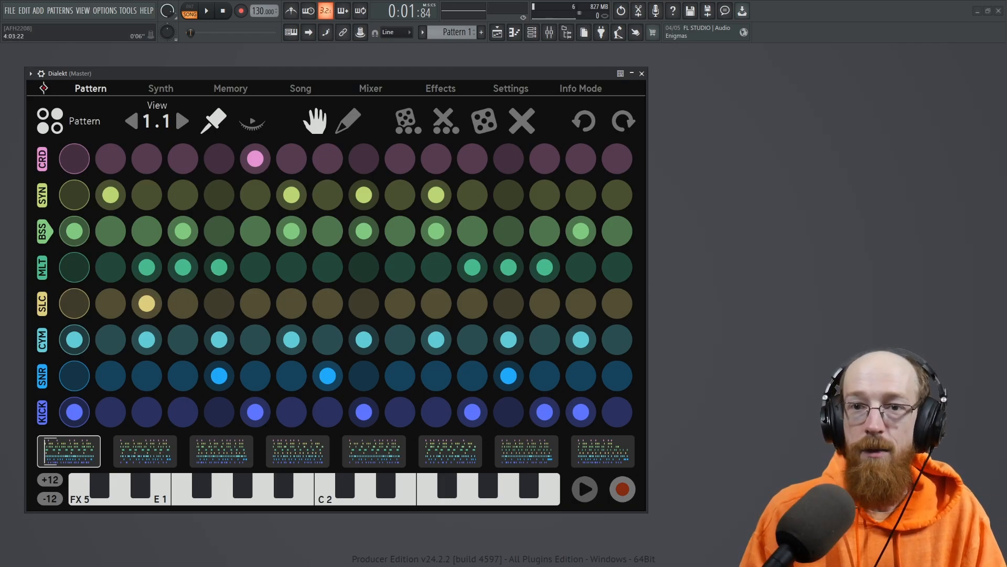
{"action": "mouse_move", "coordinate": [1006, 74]}
{"action": "left_mouse_down"}
{"action": "mouse_move", "coordinate": [700, 64]}
{"action": "mouse_move", "coordinate": [1006, 77]}
{"action": "left_mouse_up"}
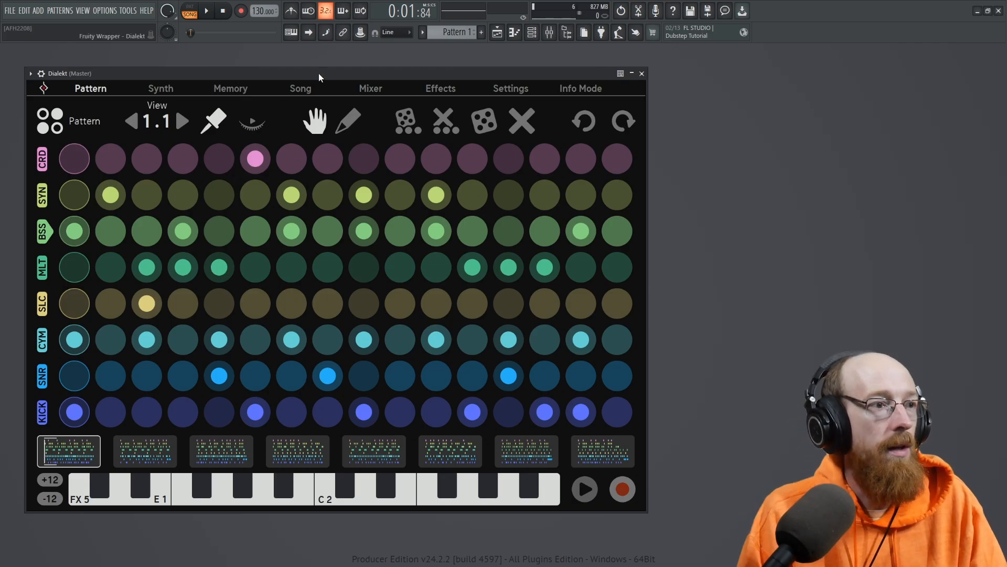
Audition pattern 1.1 and clear all steps on its SYN and BSS tracks.
{"action": "key", "text": "space"}
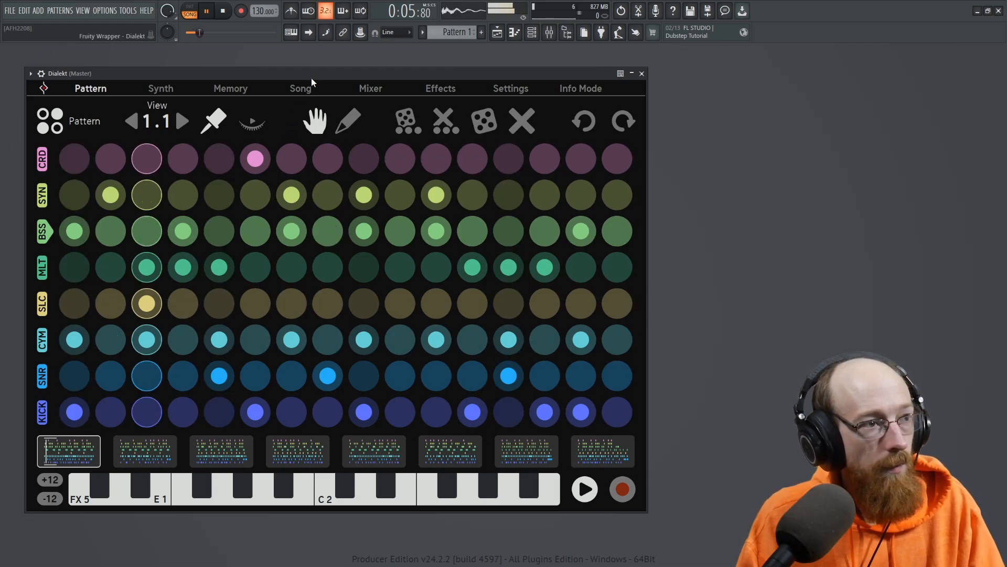
{"action": "key", "text": "space"}
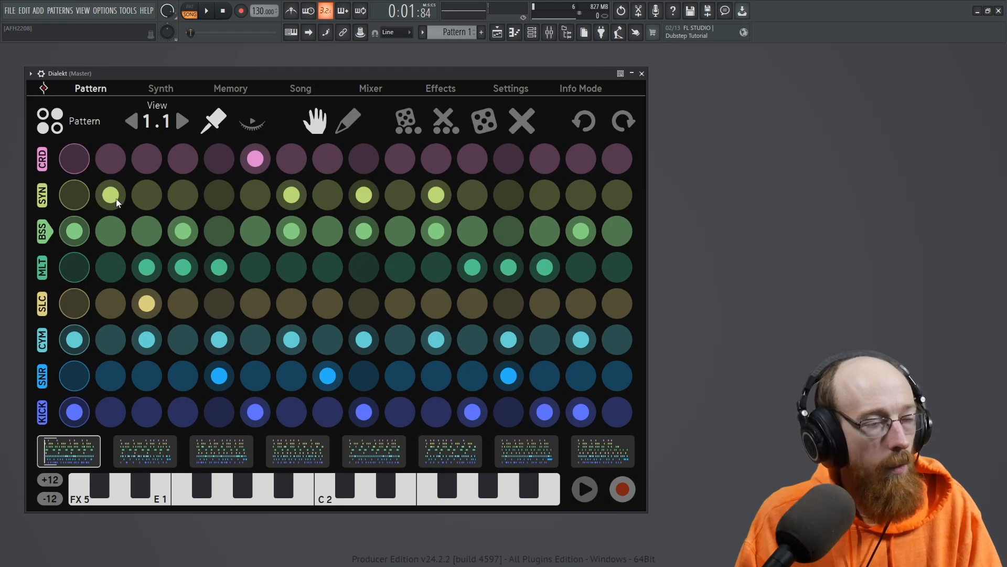
{"action": "left_click", "coordinate": [42, 197]}
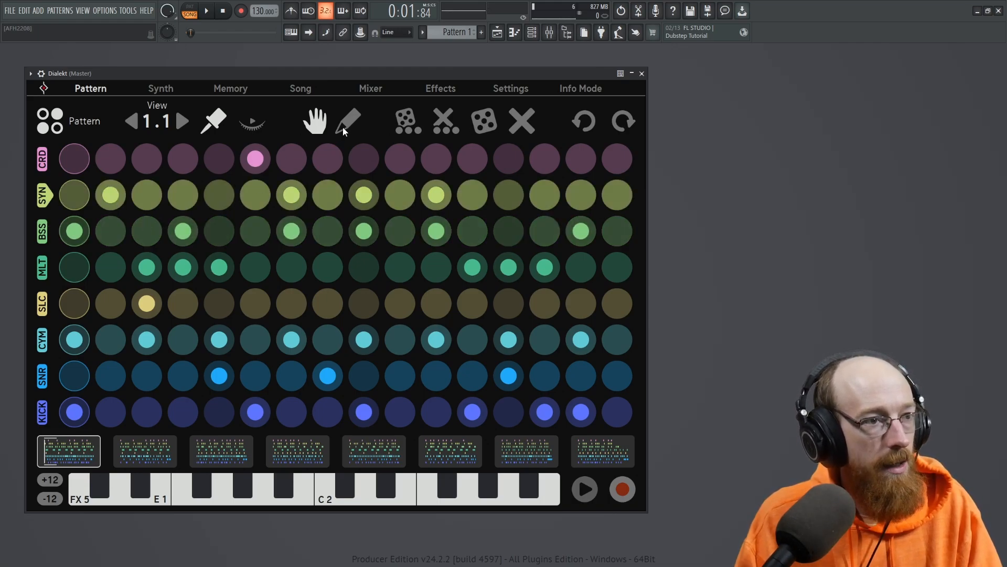
{"action": "left_click", "coordinate": [444, 123]}
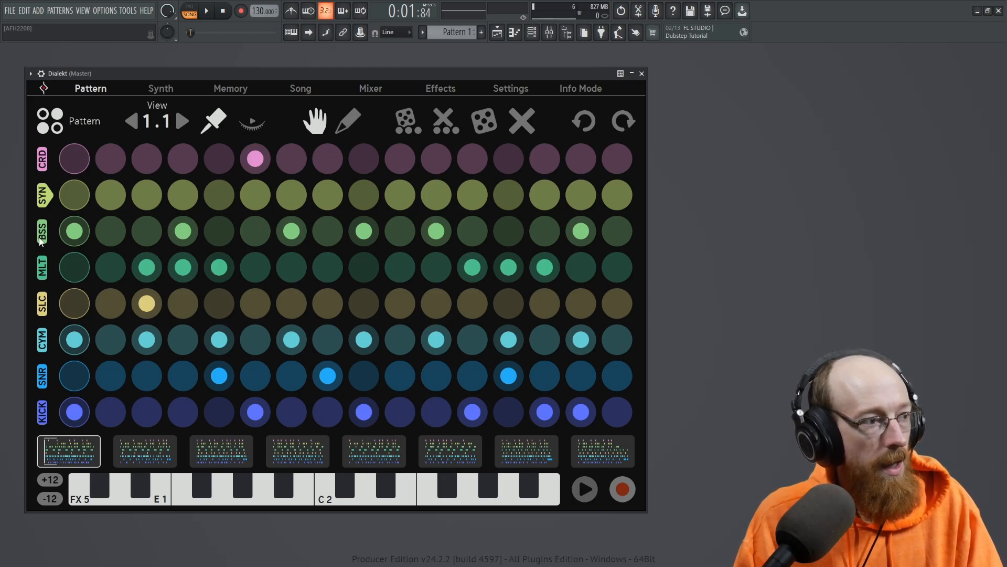
{"action": "left_click", "coordinate": [42, 237]}
{"action": "left_click", "coordinate": [443, 118]}
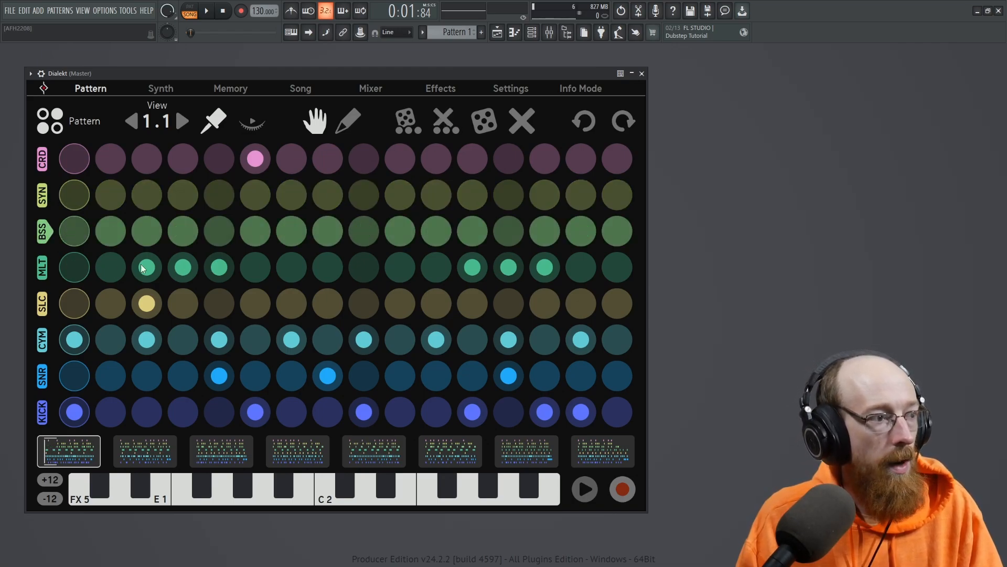
Examine the Synth settings of the MLT, BSS, SYN and CRD tracks for pattern 1.1, ending on MLT.
{"action": "left_click", "coordinate": [42, 276]}
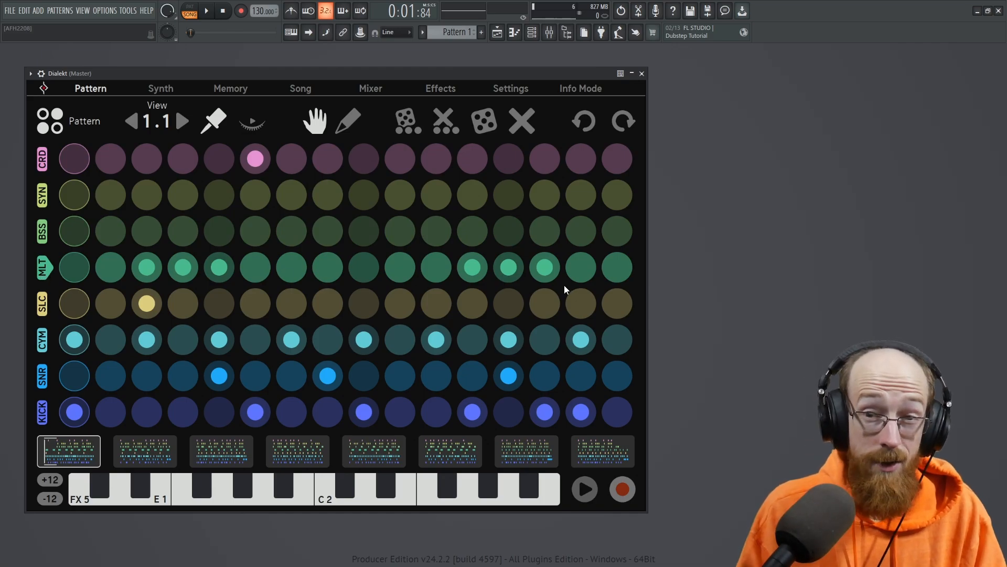
{"action": "left_click", "coordinate": [43, 267]}
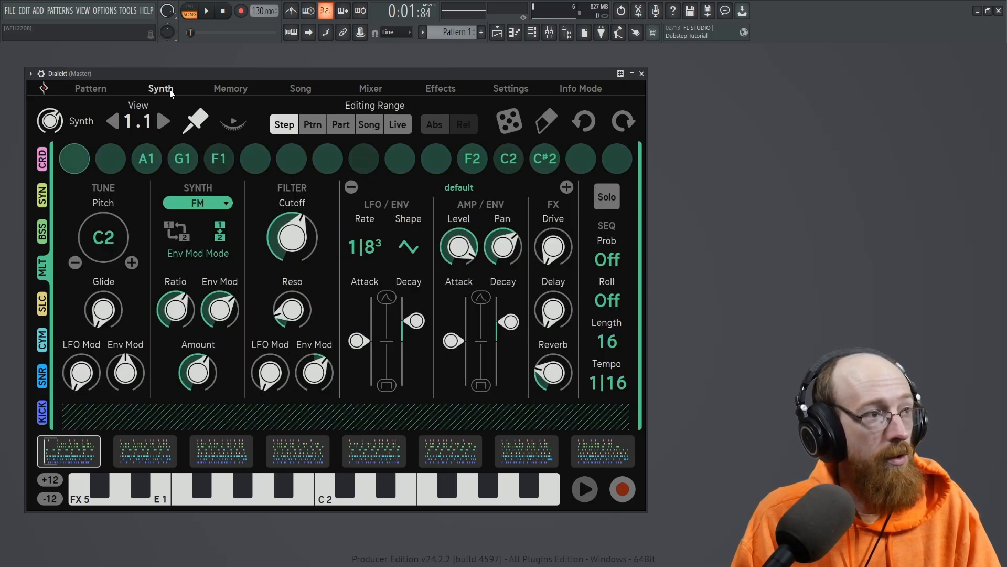
{"action": "left_click", "coordinate": [43, 235]}
{"action": "left_click", "coordinate": [42, 197]}
{"action": "left_click", "coordinate": [41, 163]}
{"action": "left_click", "coordinate": [41, 198]}
{"action": "left_click", "coordinate": [40, 269]}
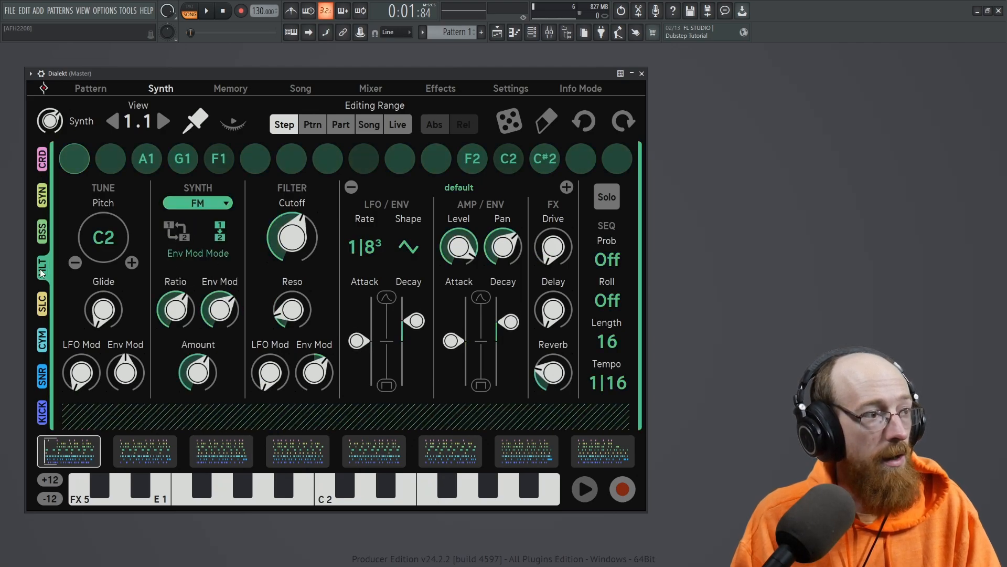
Solo the MLT track, play it on its own, and turn its solo off again.
{"action": "left_click", "coordinate": [607, 194]}
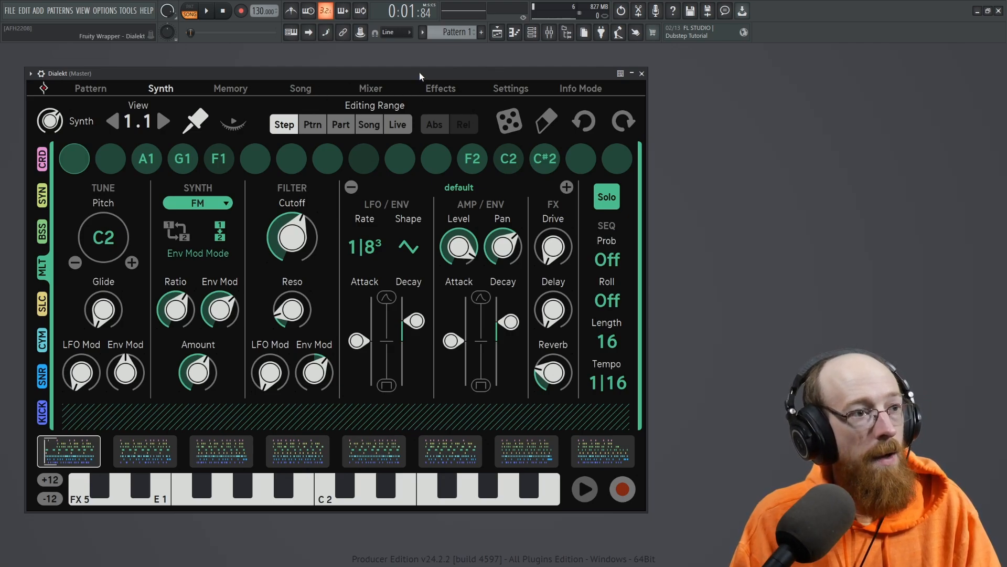
{"action": "key", "text": "space"}
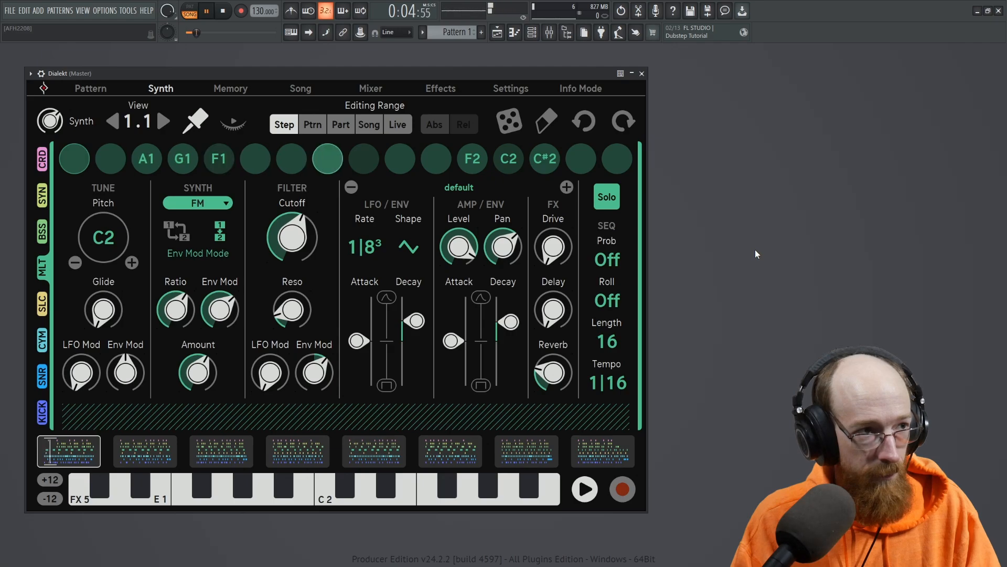
{"action": "left_click", "coordinate": [606, 197]}
{"action": "key", "text": "space"}
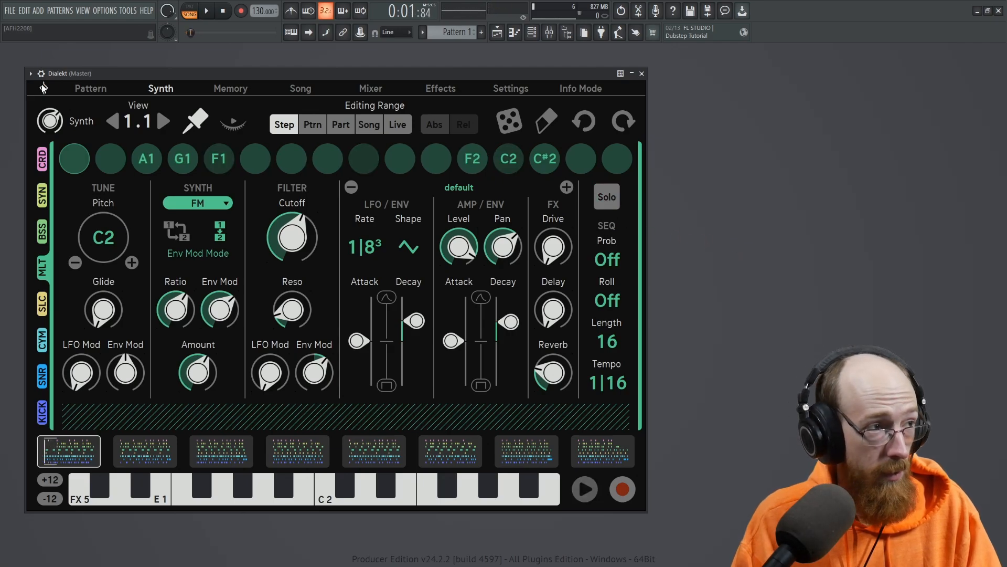
Solo the SLC track in its Synth settings, play it, and remove its third step from pattern 1.1.
{"action": "left_click", "coordinate": [91, 89]}
{"action": "left_click", "coordinate": [46, 306]}
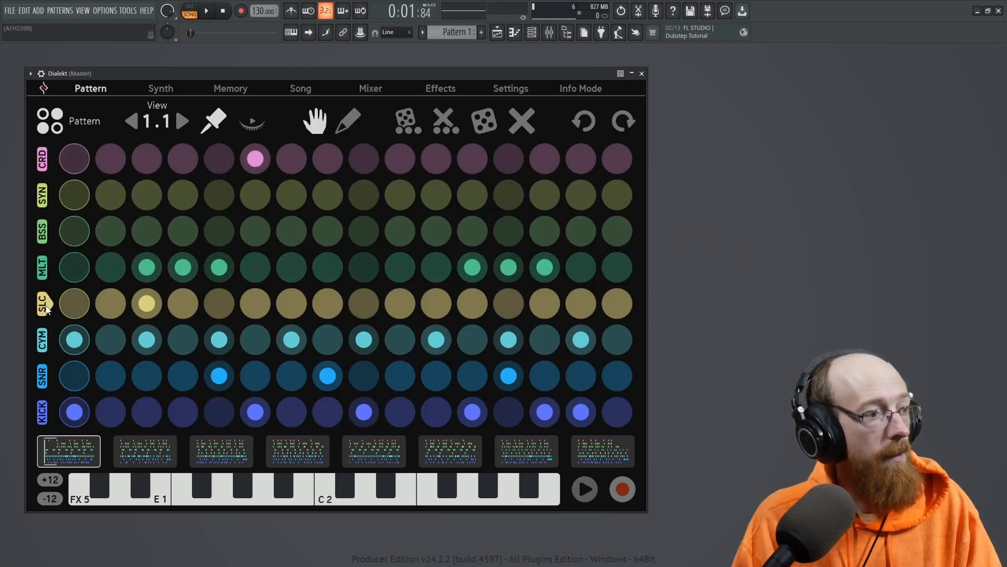
{"action": "left_click", "coordinate": [160, 88]}
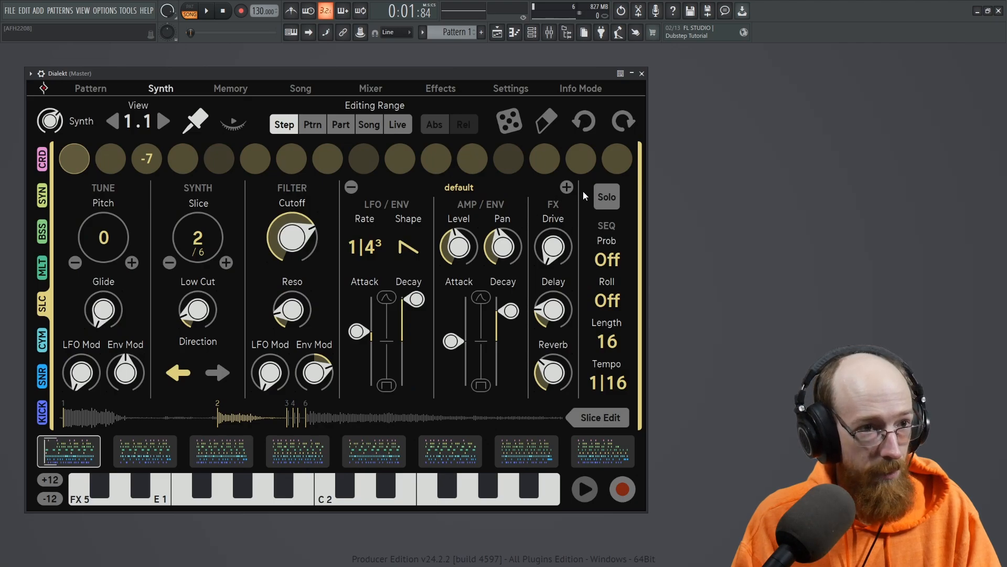
{"action": "key", "text": "space"}
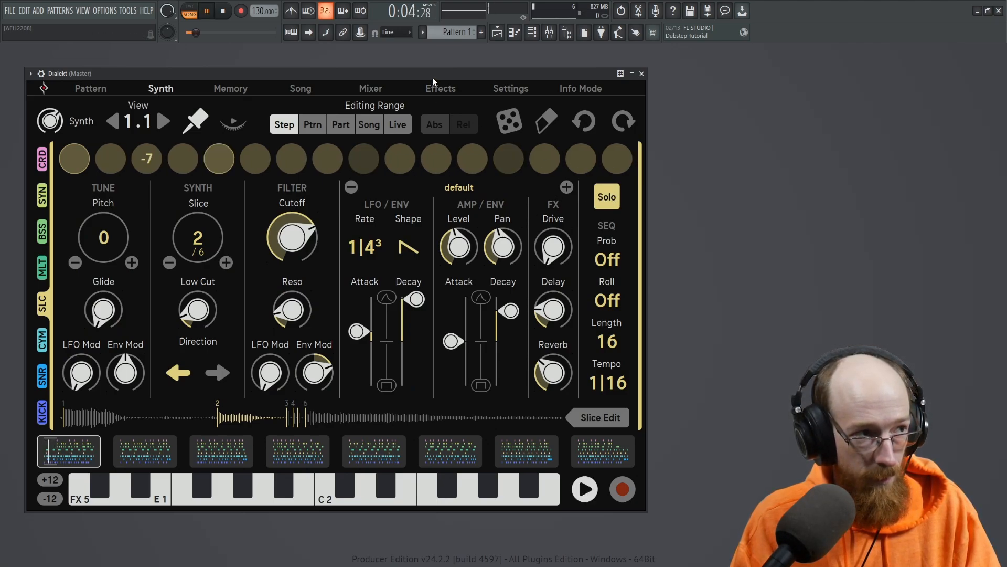
{"action": "key", "text": "space"}
{"action": "left_click", "coordinate": [146, 163]}
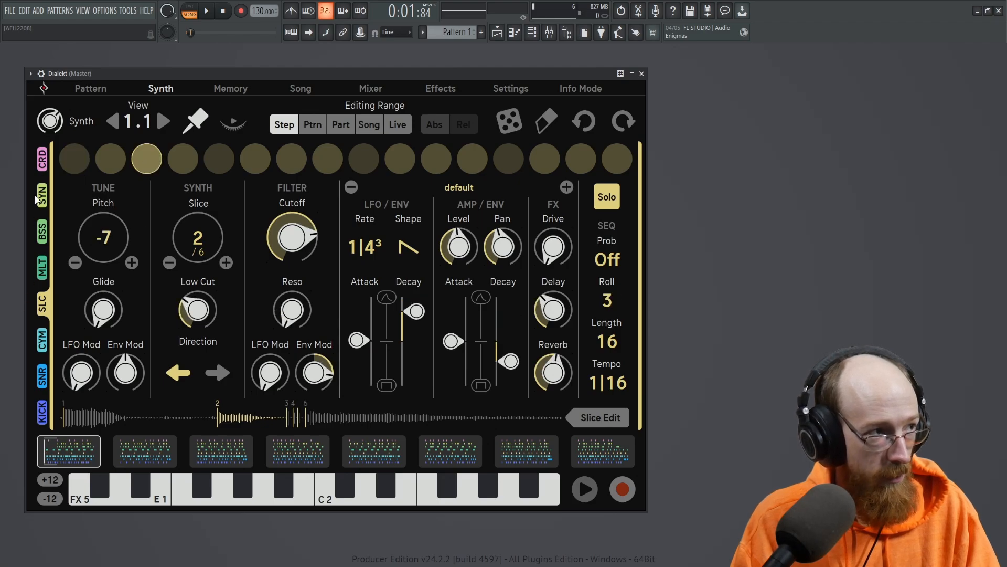
Look through the Synth settings of the CRD, SNR, CYM, KICK and MLT tracks and return to SLC.
{"action": "left_click", "coordinate": [42, 159]}
{"action": "left_click", "coordinate": [42, 340]}
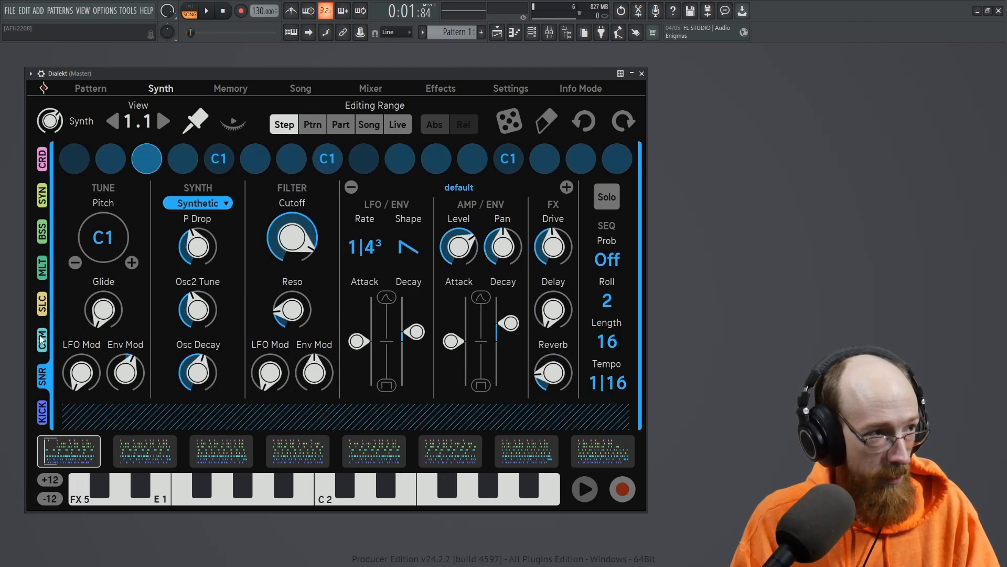
{"action": "left_click", "coordinate": [42, 340]}
{"action": "left_click", "coordinate": [40, 411]}
{"action": "left_click", "coordinate": [42, 379]}
{"action": "left_click", "coordinate": [41, 341]}
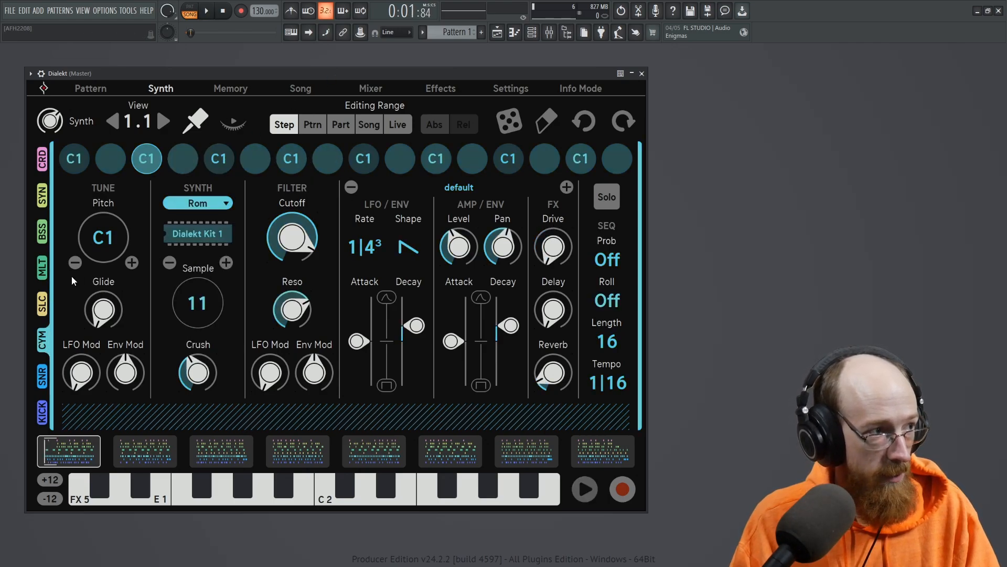
{"action": "left_click", "coordinate": [42, 267]}
{"action": "left_click", "coordinate": [42, 301]}
Turn off the Slicer track's solo on the Mixer page.
{"action": "left_click", "coordinate": [606, 199]}
{"action": "left_click", "coordinate": [370, 87]}
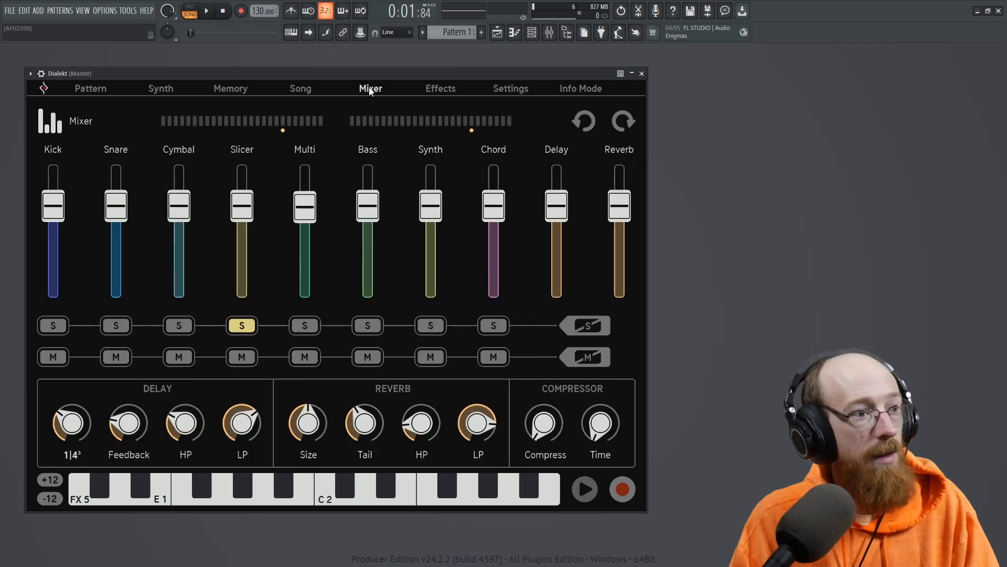
{"action": "left_click", "coordinate": [242, 327]}
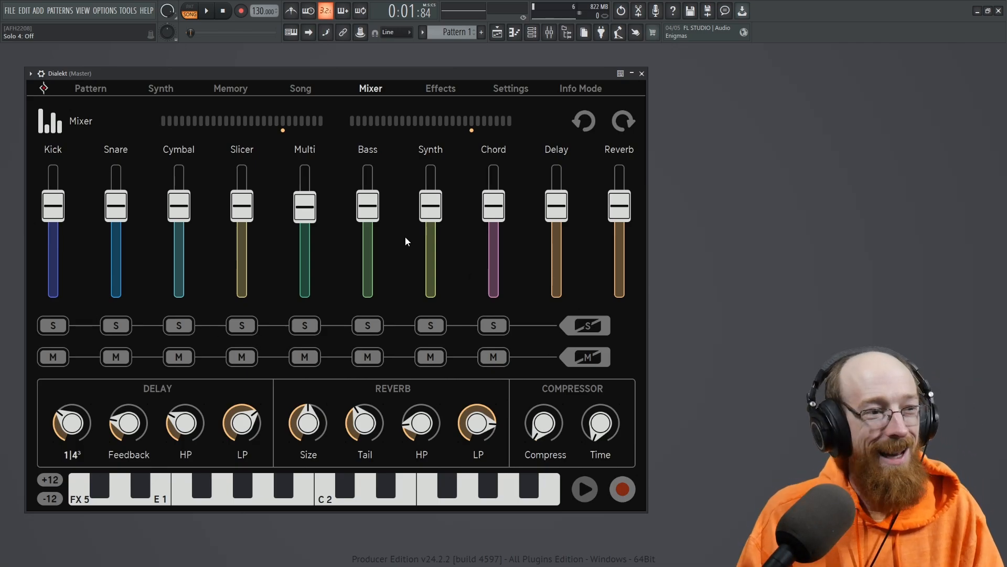
Return to the Pattern page and play the thinned-out pattern 1.1.
{"action": "left_click", "coordinate": [93, 88]}
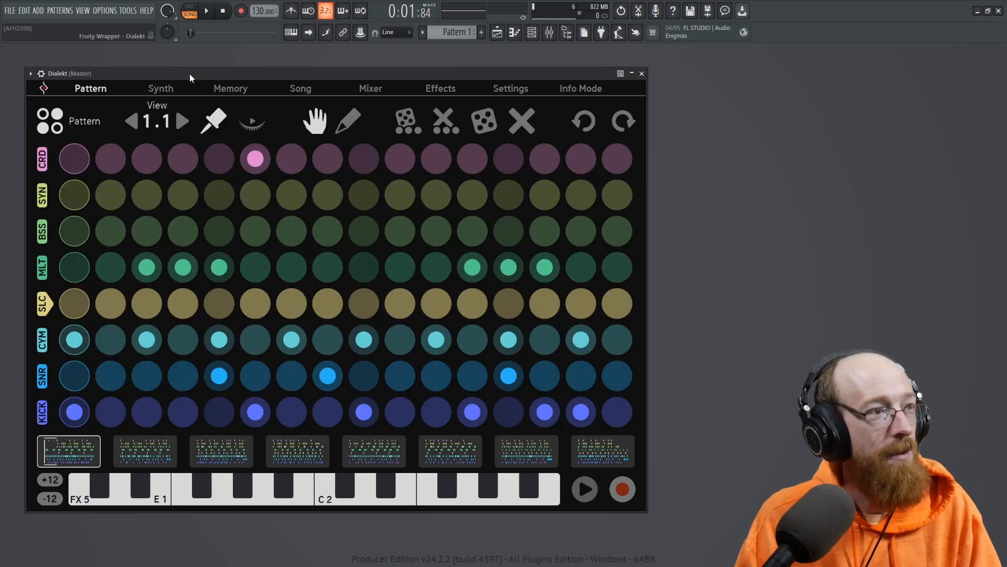
{"action": "key", "text": "space"}
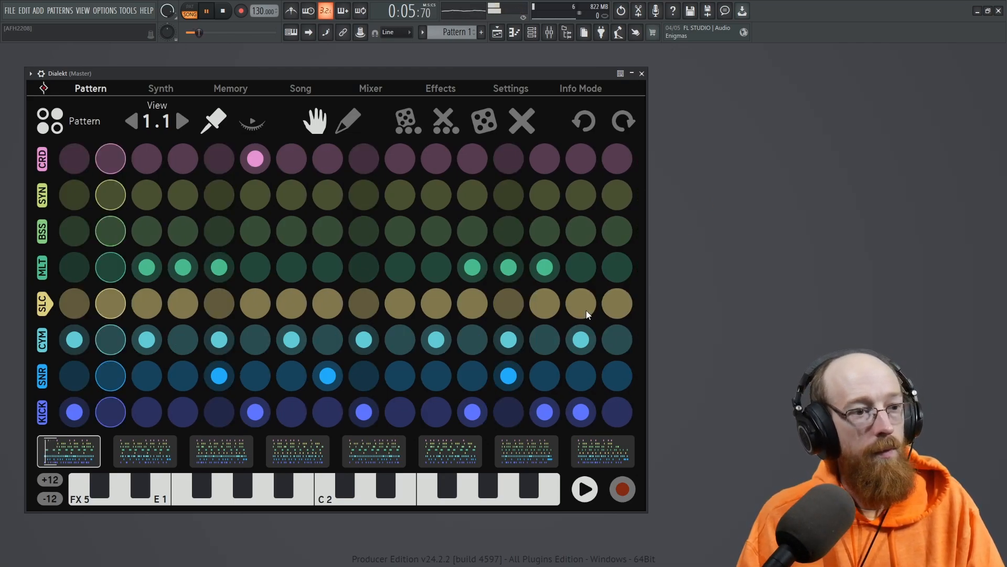
{"action": "key", "text": "space"}
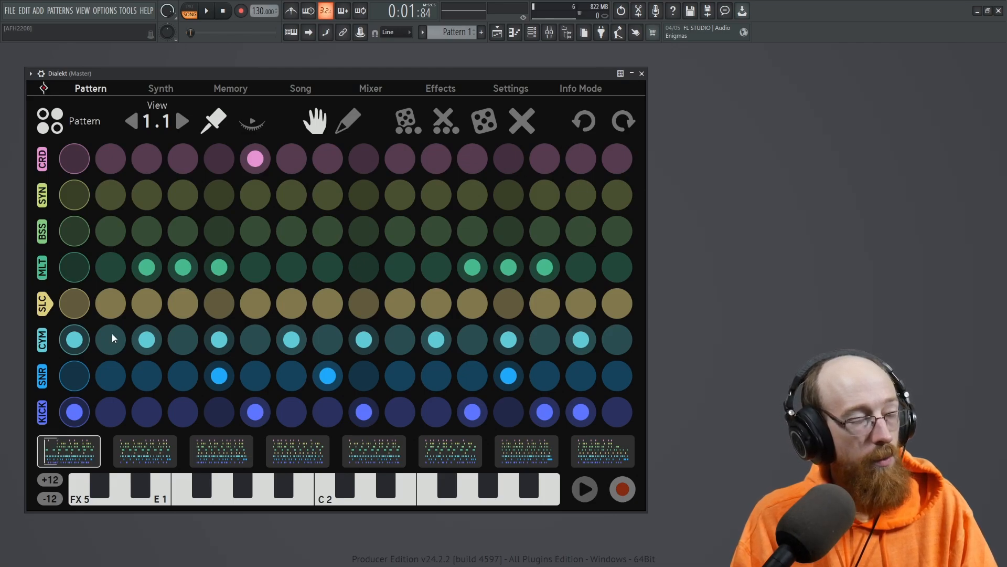
Switch the view to pattern 1.2, play it for comparison, and return to pattern 1.1.
{"action": "left_click", "coordinate": [180, 119]}
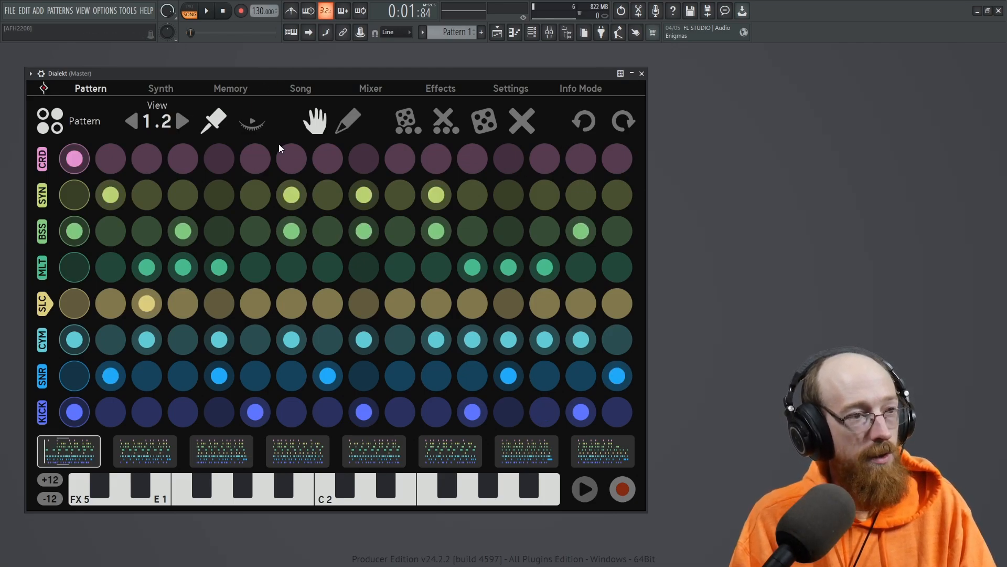
{"action": "key", "text": "space"}
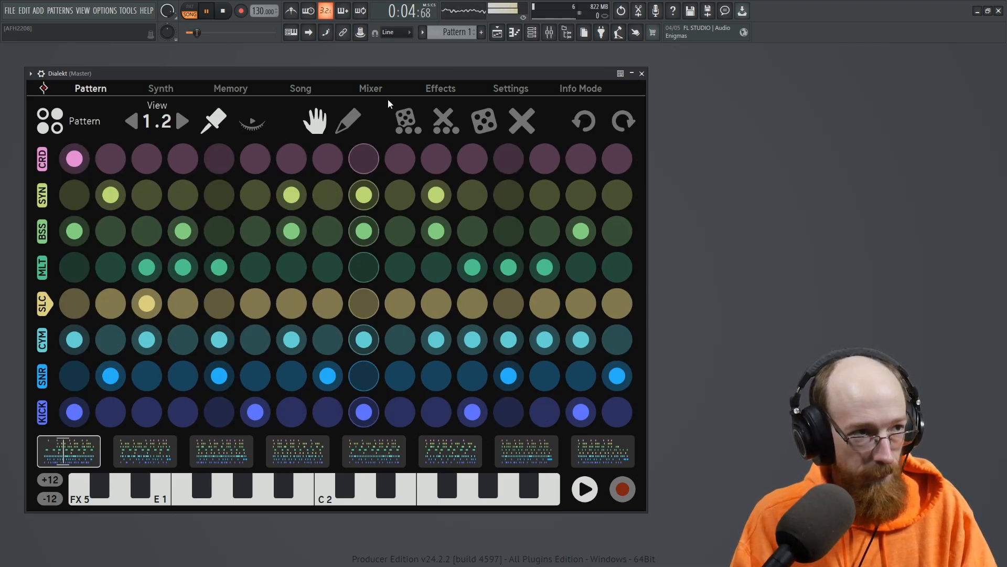
{"action": "key", "text": "space"}
{"action": "left_click", "coordinate": [132, 123]}
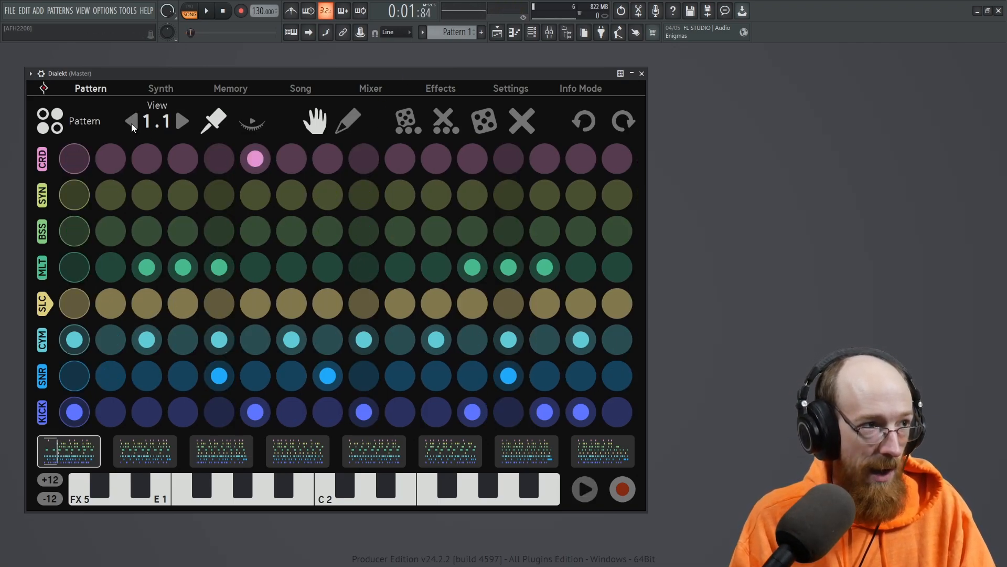
Copy pattern 1.1 with its gates and parameters over pattern 1.2 on the Memory page.
{"action": "left_click", "coordinate": [236, 89]}
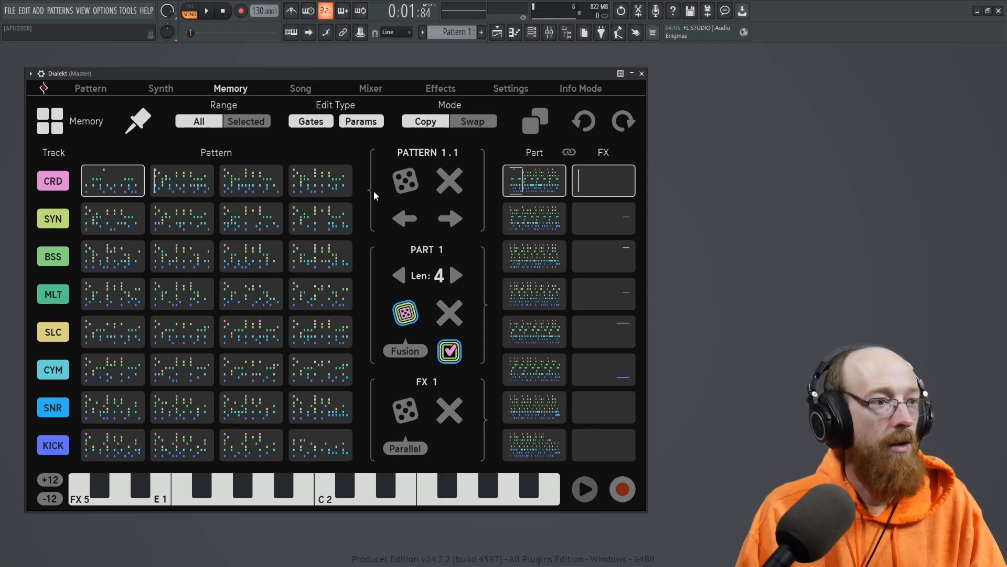
{"action": "left_click_drag", "start_coordinate": [109, 188], "coordinate": [190, 182]}
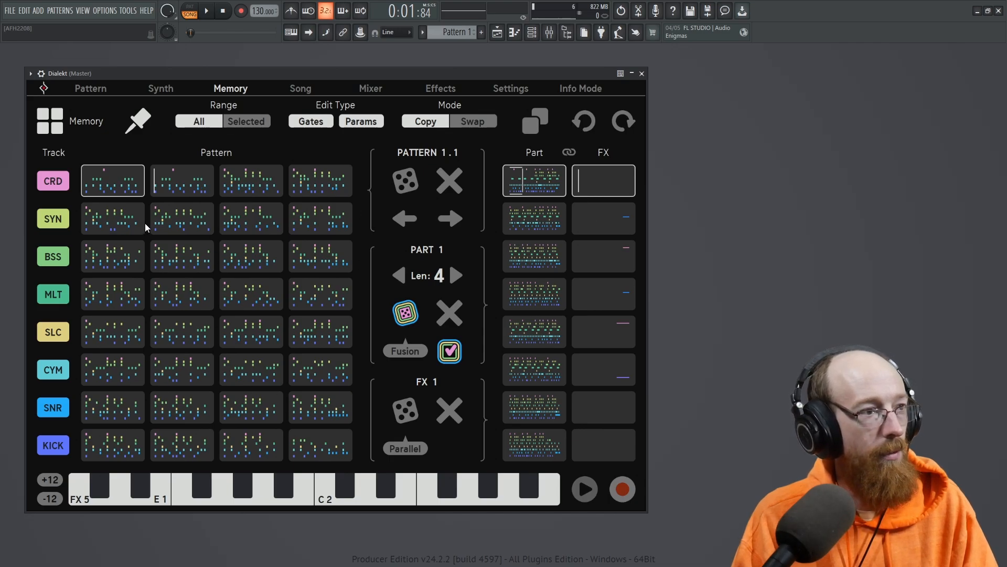
Select pattern 1.3, check its SLC Synth settings, and play it from the Pattern page.
{"action": "left_click", "coordinate": [258, 187]}
{"action": "left_click", "coordinate": [145, 87]}
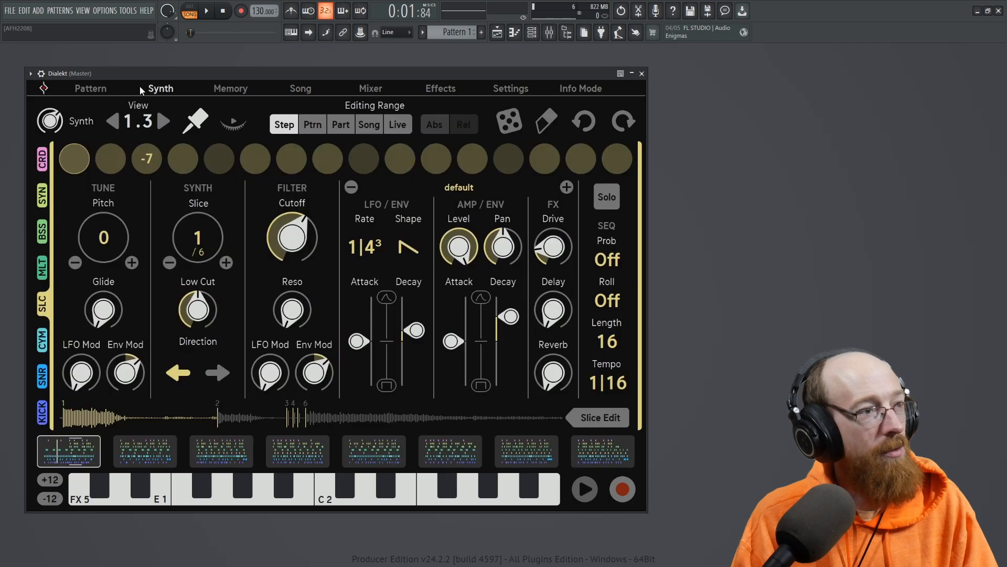
{"action": "left_click", "coordinate": [83, 90]}
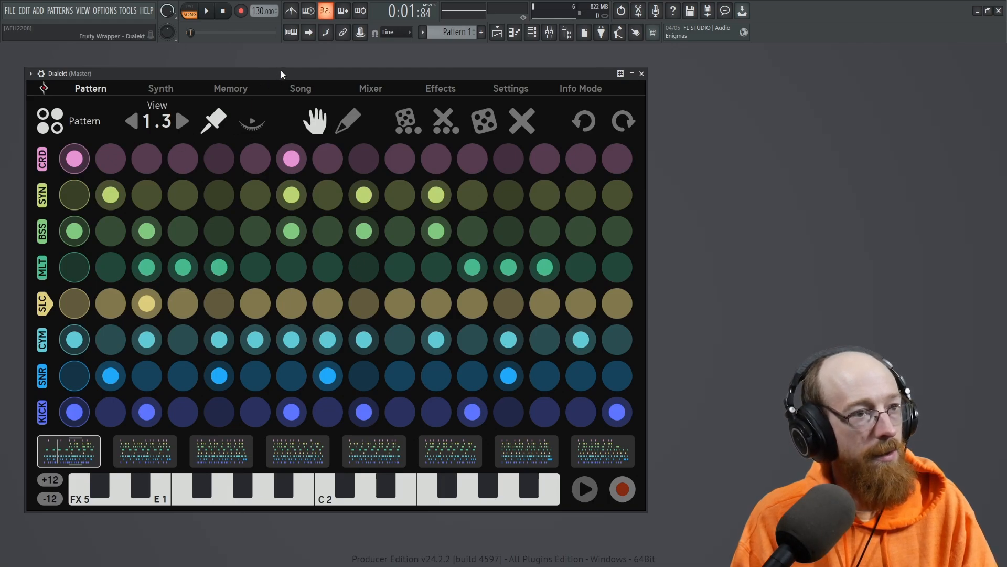
{"action": "key", "text": "space"}
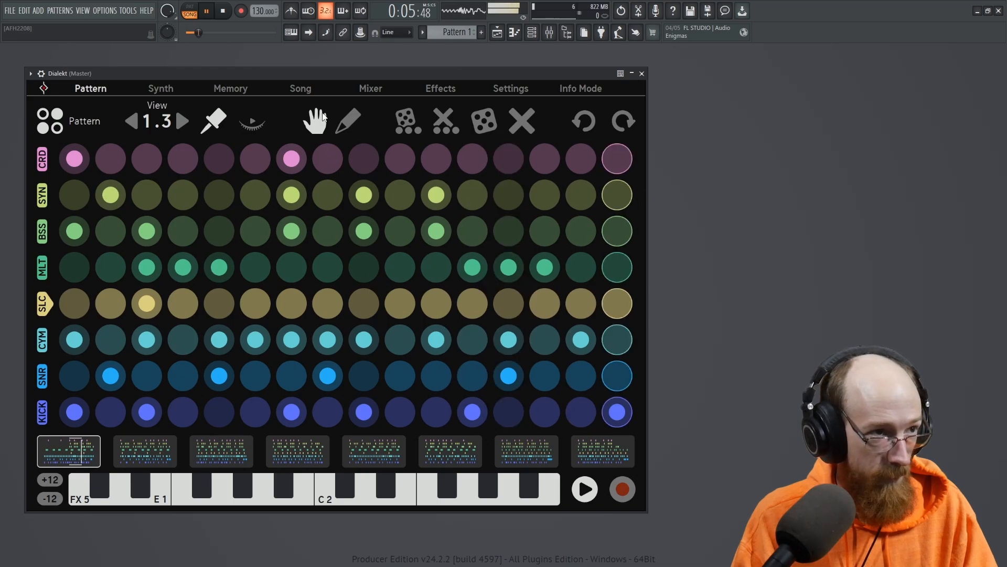
{"action": "key", "text": "space"}
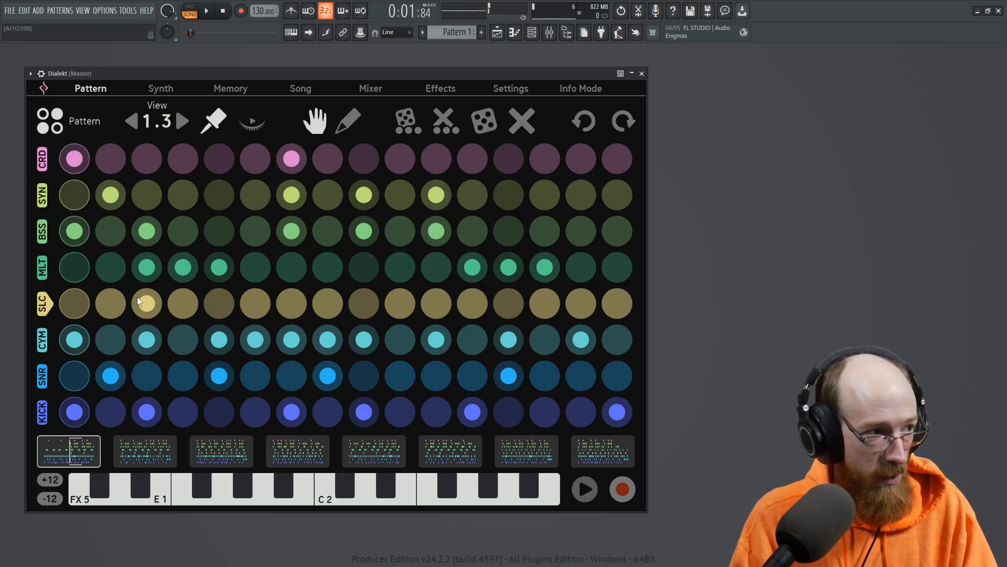
Browse the tracks of pattern 1.3, open the CRD track's Synth settings, and play the track soloed.
{"action": "left_click", "coordinate": [42, 274]}
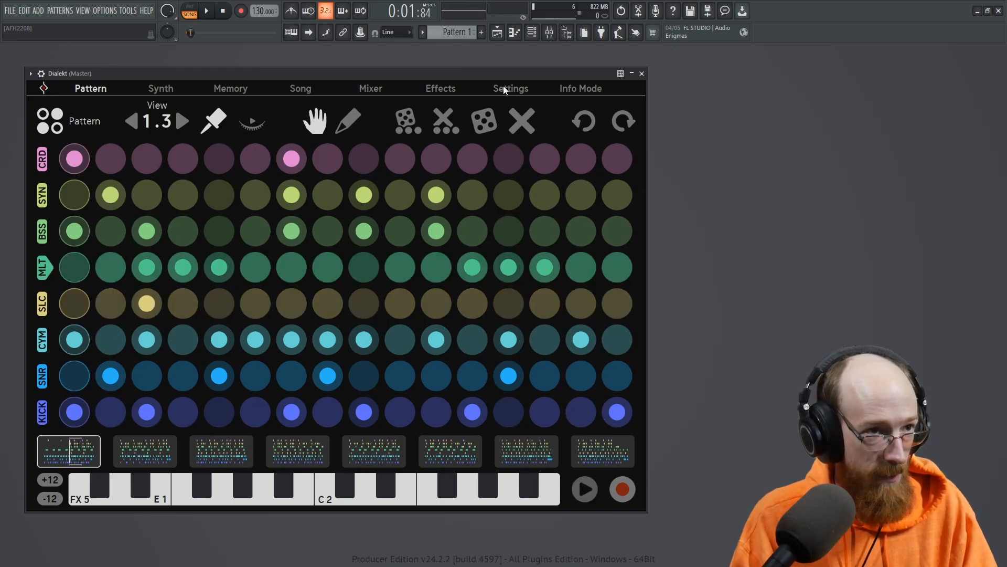
{"action": "left_click", "coordinate": [42, 196]}
{"action": "left_click", "coordinate": [43, 159]}
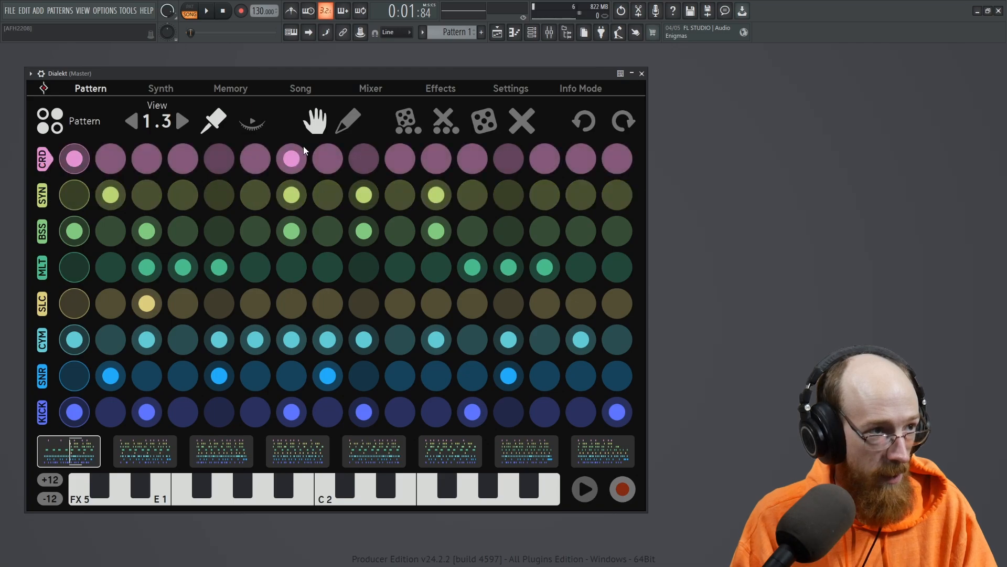
{"action": "left_click", "coordinate": [37, 196]}
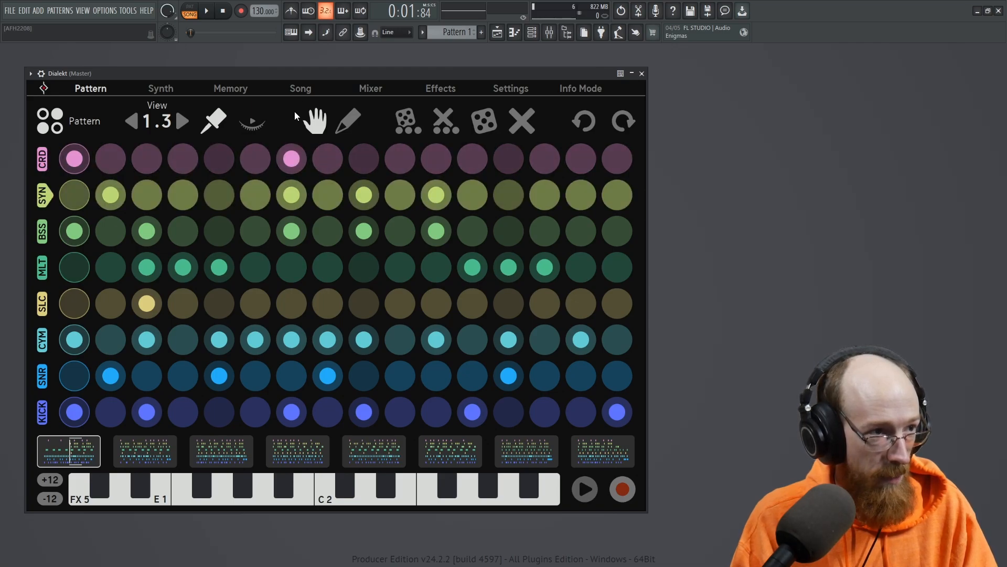
{"action": "left_click", "coordinate": [42, 161]}
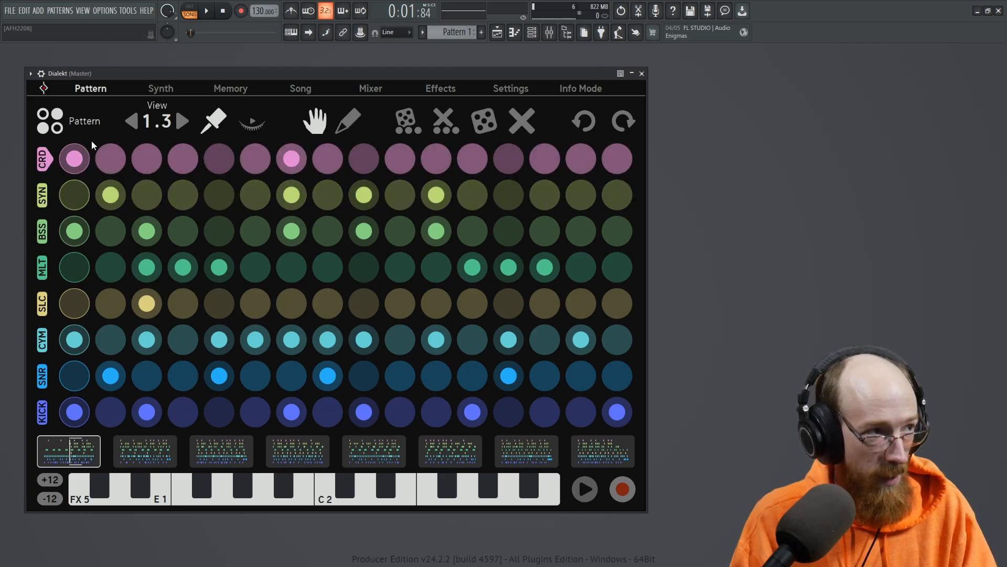
{"action": "left_click", "coordinate": [160, 88]}
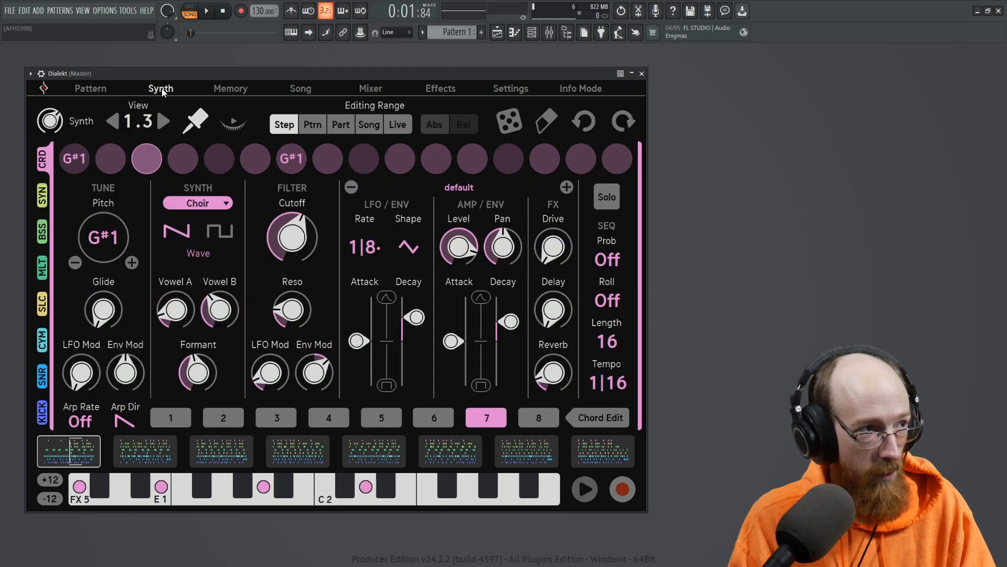
{"action": "key", "text": "space"}
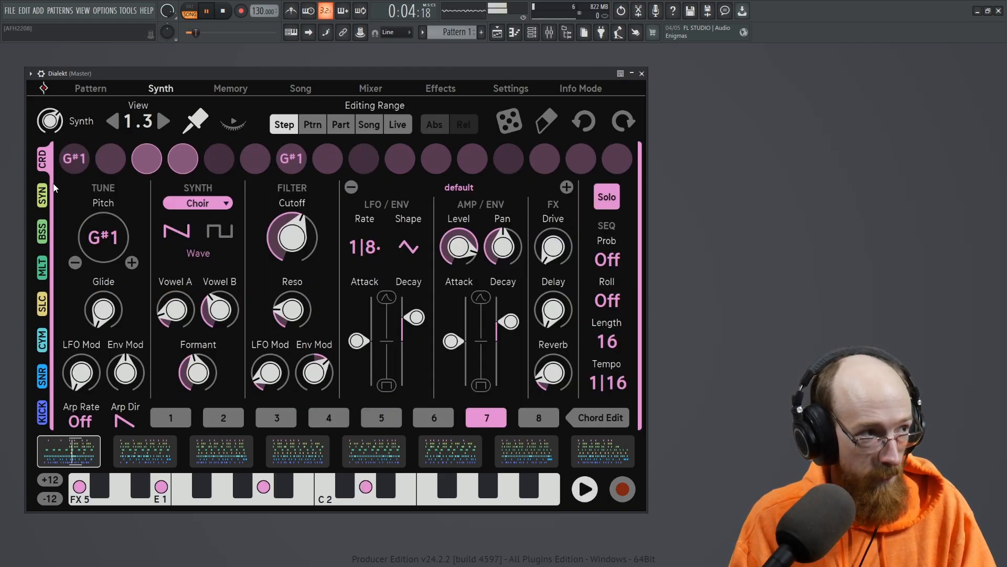
Switch to the SYN track's Synth settings, audition it with solo on and off, and stop playback.
{"action": "left_click", "coordinate": [41, 202]}
{"action": "left_click", "coordinate": [42, 159]}
{"action": "left_click", "coordinate": [41, 196]}
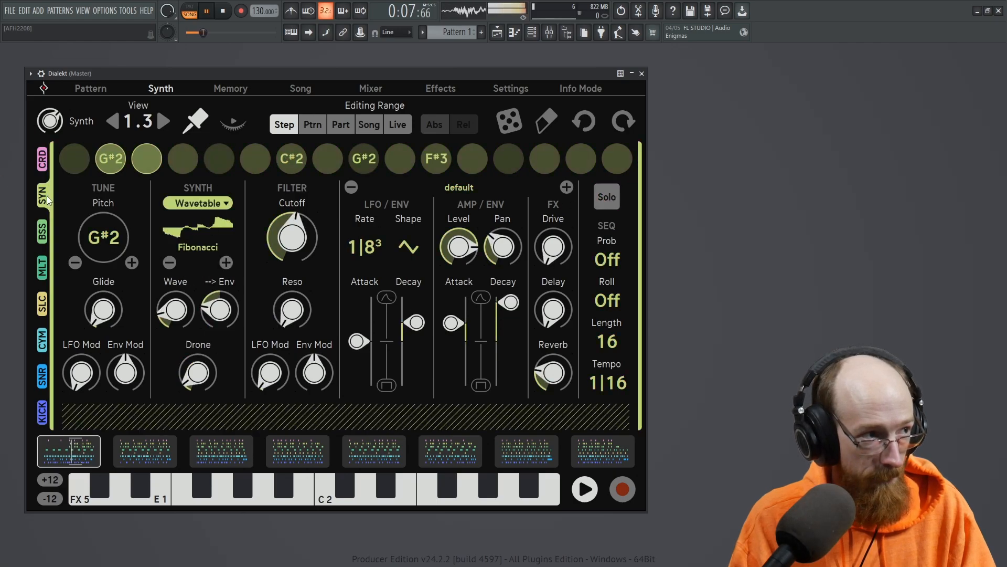
{"action": "left_click", "coordinate": [610, 204]}
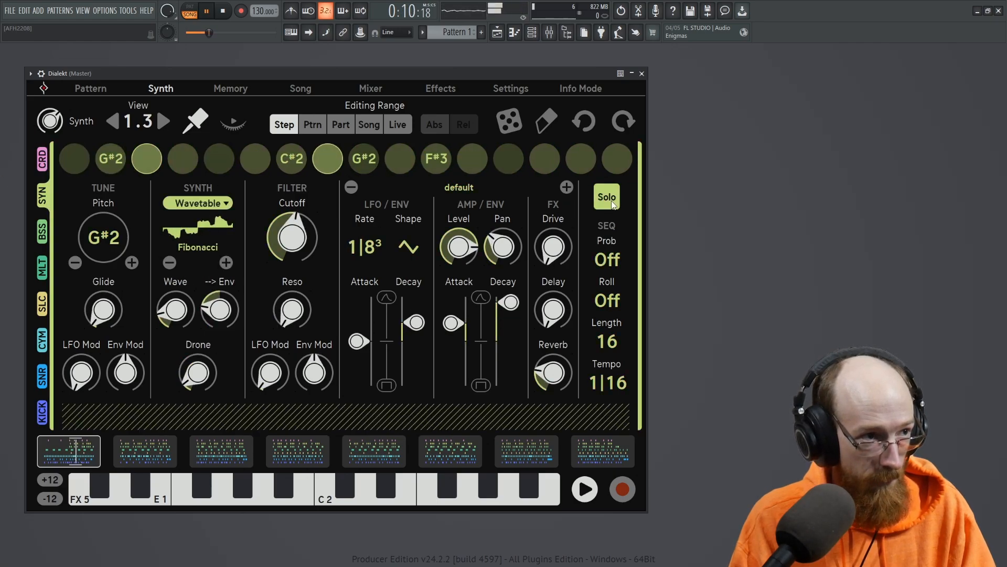
{"action": "left_click", "coordinate": [609, 200]}
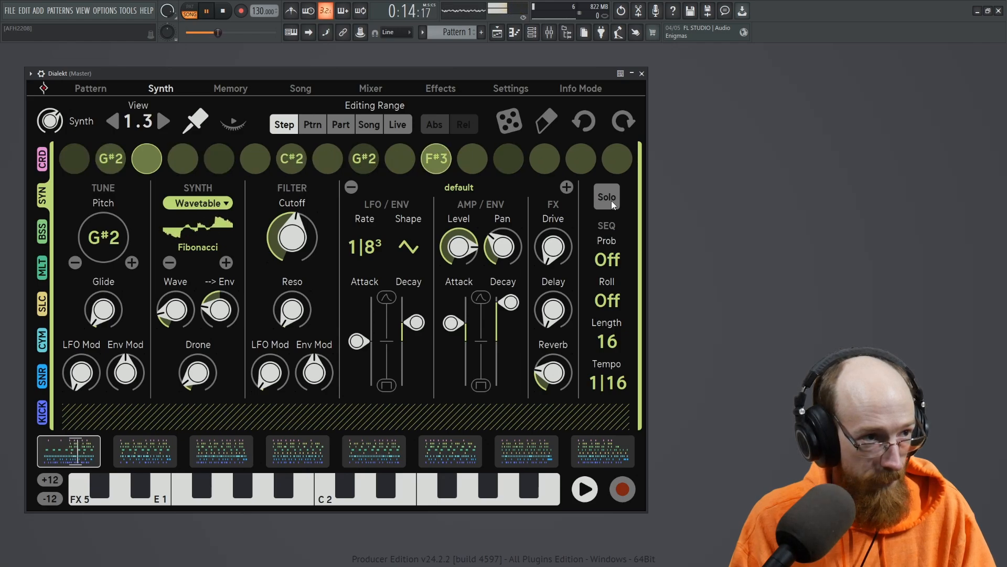
{"action": "key", "text": "space"}
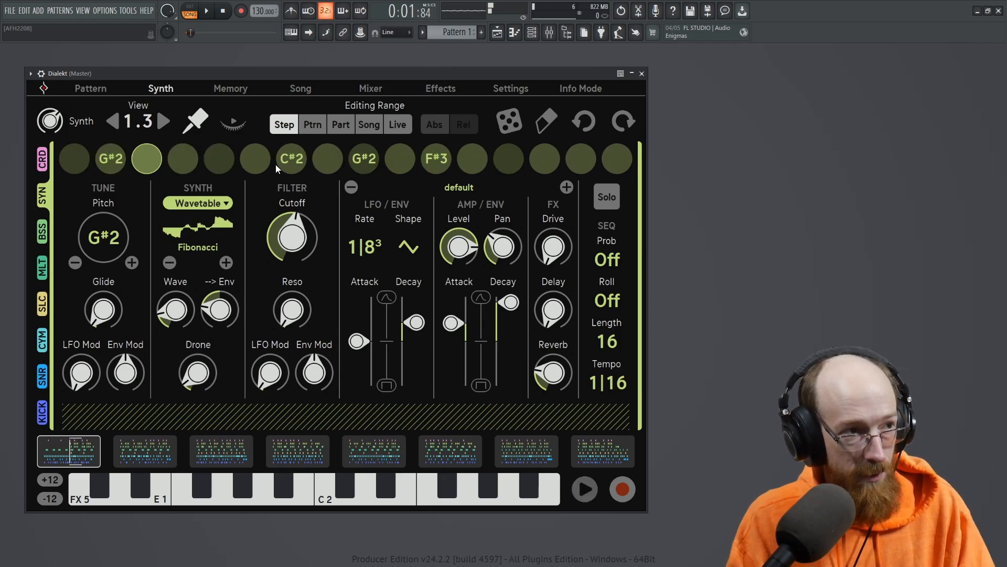
Move the SYN track's C#2 note from step 7 to step 6 and its first G#2 note from step 2 to step 1.
{"action": "left_click", "coordinate": [294, 160]}
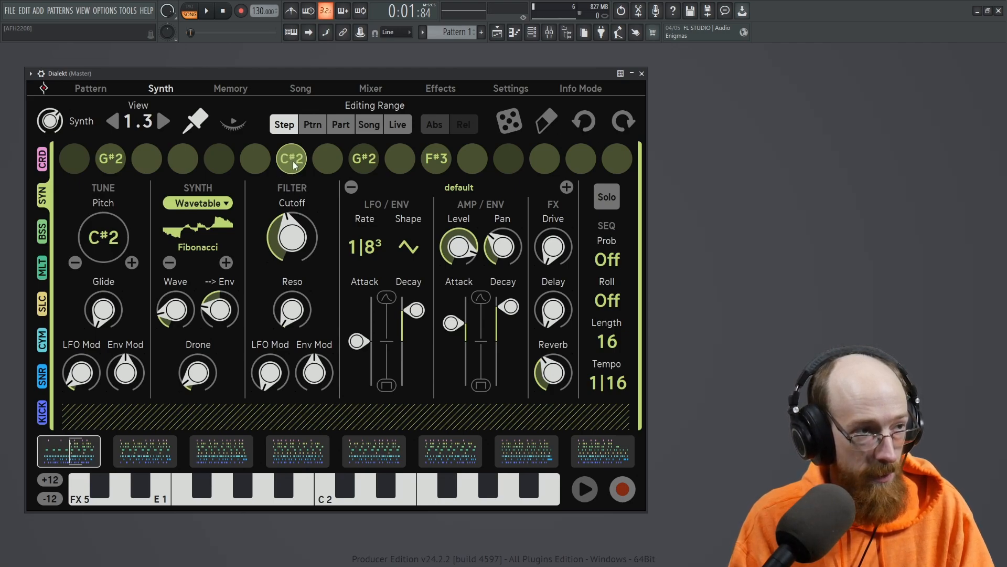
{"action": "left_click", "coordinate": [257, 159]}
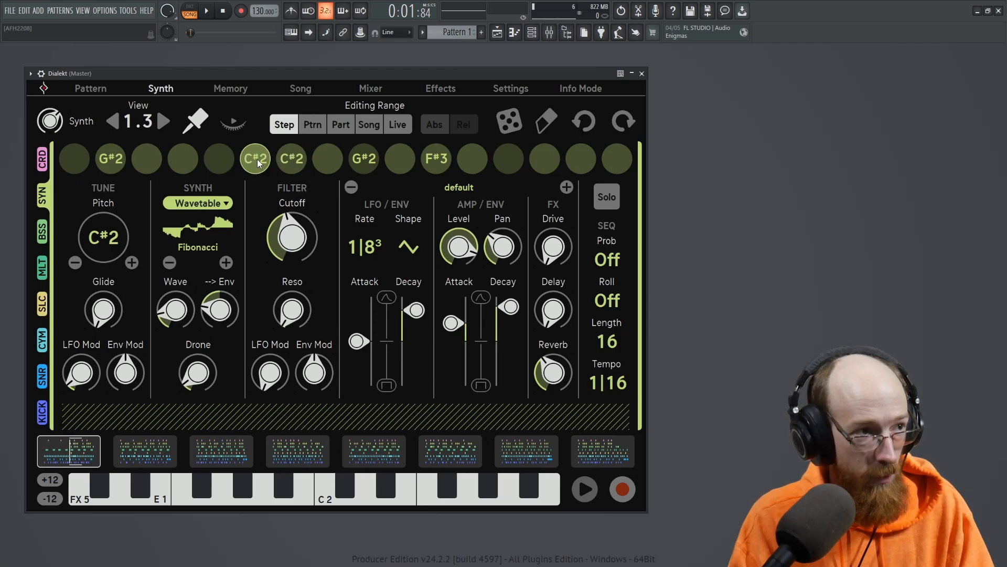
{"action": "right_click", "coordinate": [292, 160]}
{"action": "left_click", "coordinate": [105, 159]}
{"action": "left_click", "coordinate": [72, 161]}
{"action": "right_click", "coordinate": [118, 163]}
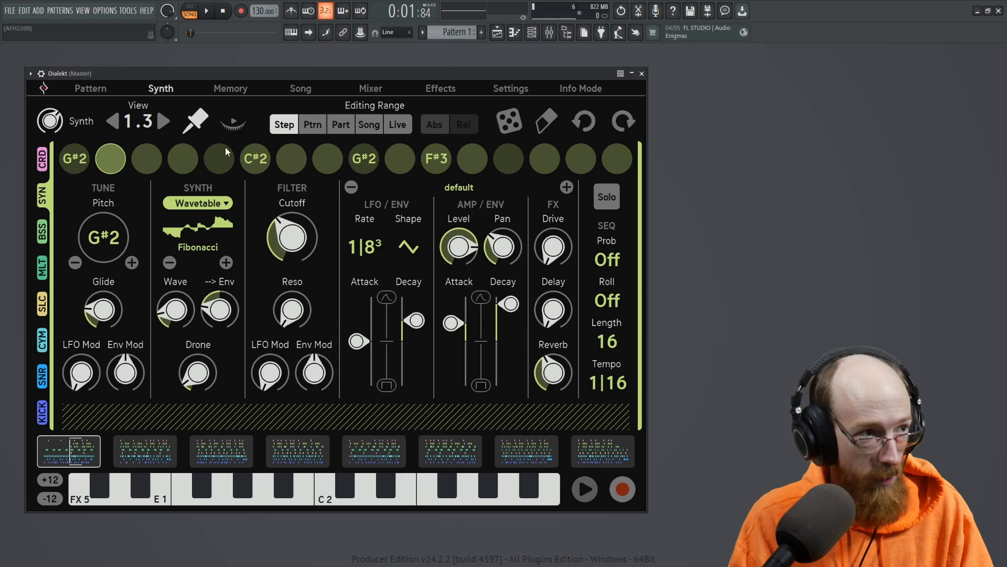
Move the SYN track's C#2 note back to step 7, clear step 6, and select the G#2 note on step 1.
{"action": "left_click", "coordinate": [262, 158]}
{"action": "left_click", "coordinate": [287, 159]}
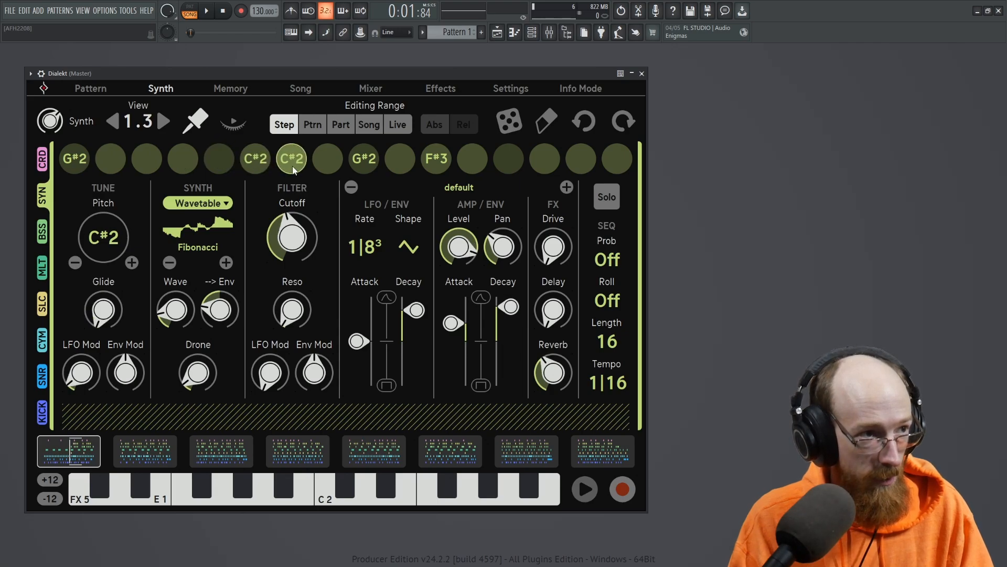
{"action": "right_click", "coordinate": [249, 161]}
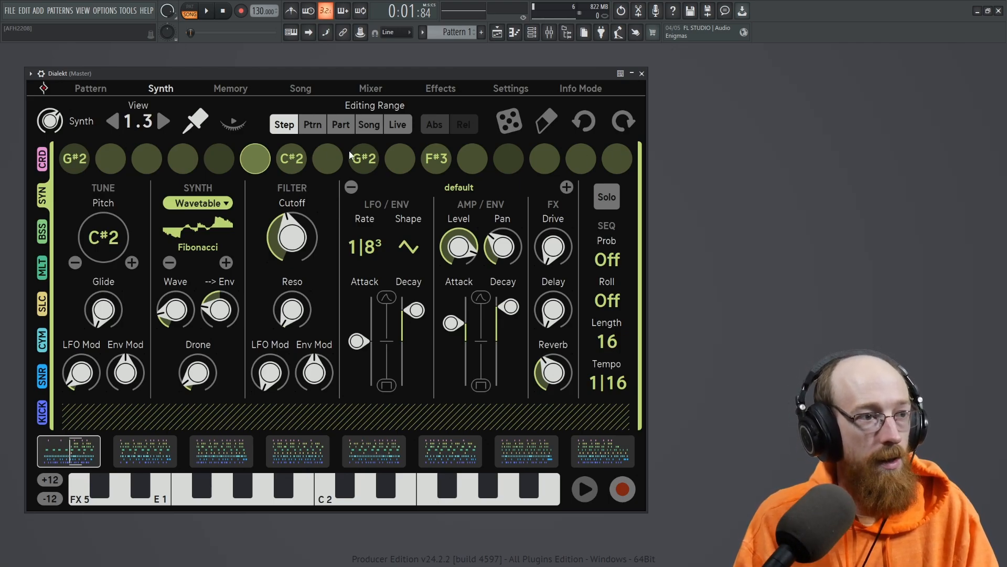
{"action": "left_click", "coordinate": [77, 159]}
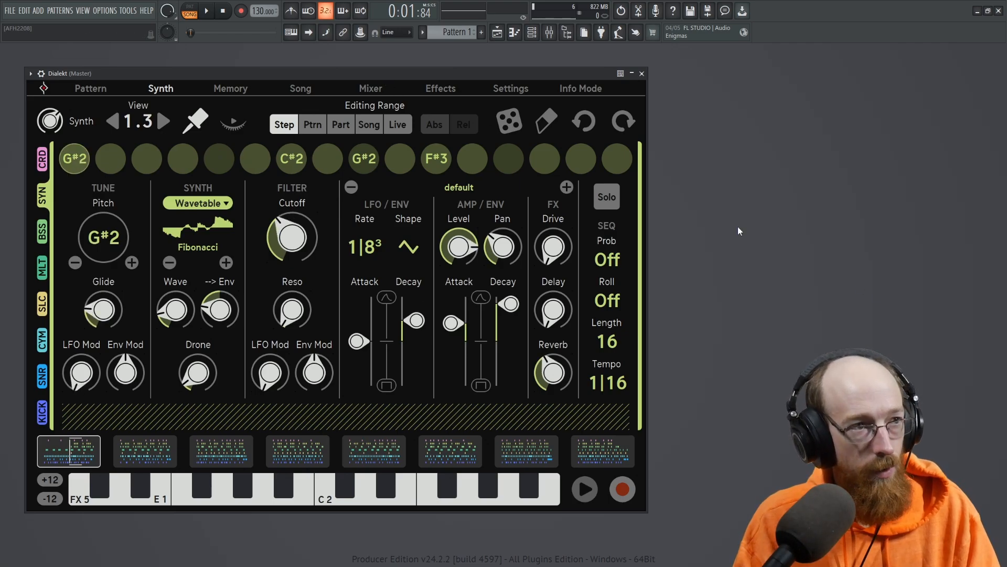
Play pattern 1.3 while removing all notes from the SYN track, and stop playback.
{"action": "key", "text": "space"}
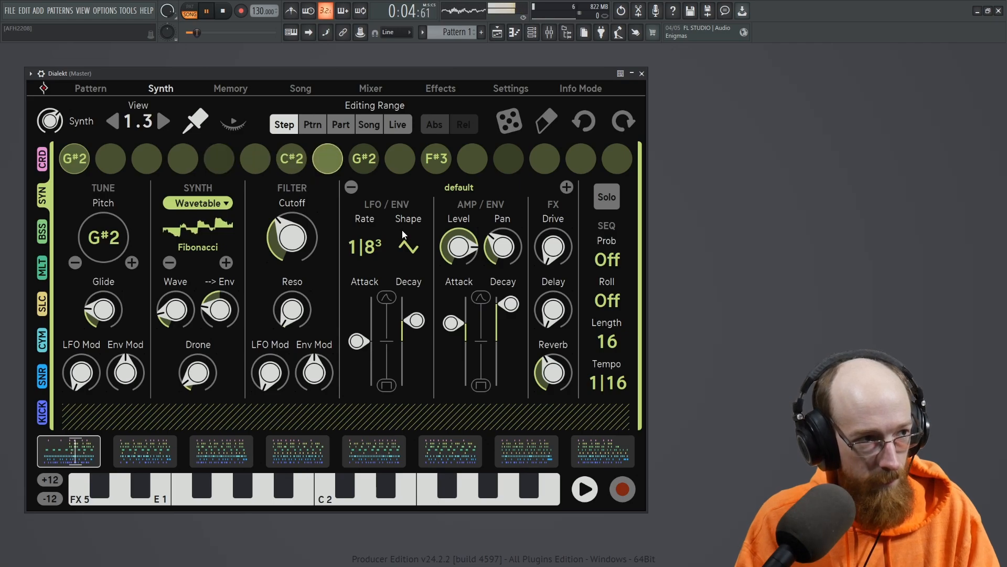
{"action": "left_click", "coordinate": [367, 164]}
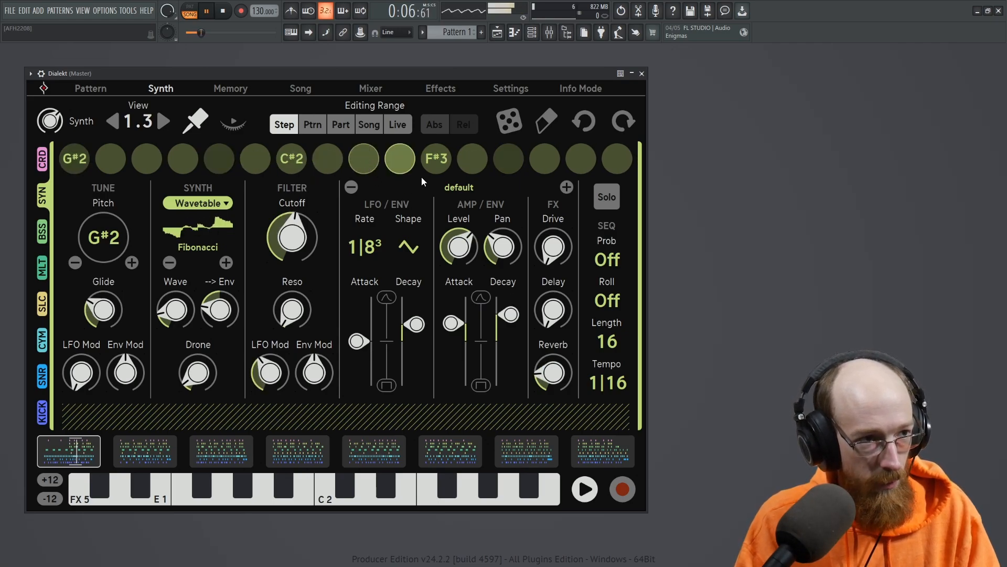
{"action": "left_click", "coordinate": [436, 158]}
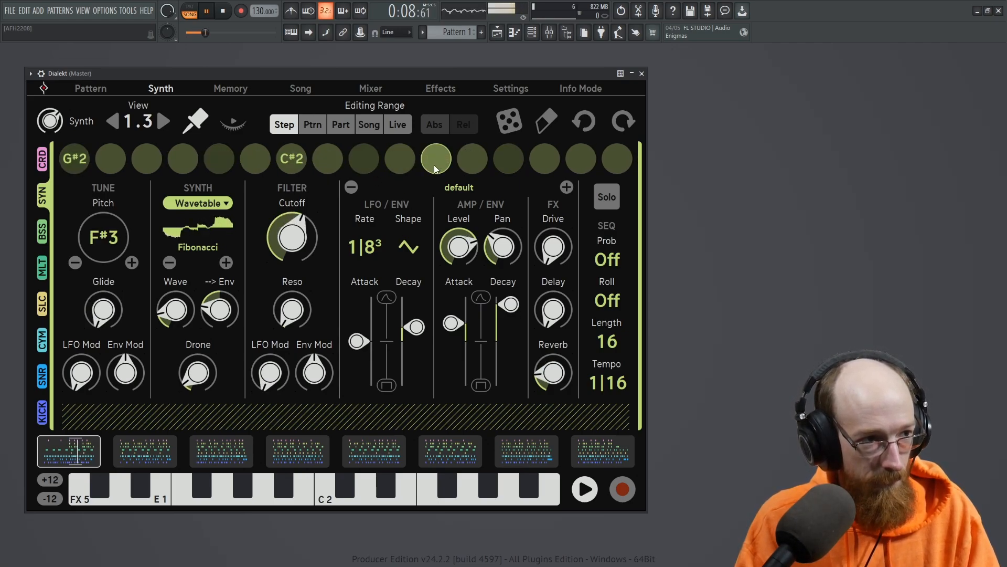
{"action": "left_click", "coordinate": [291, 163]}
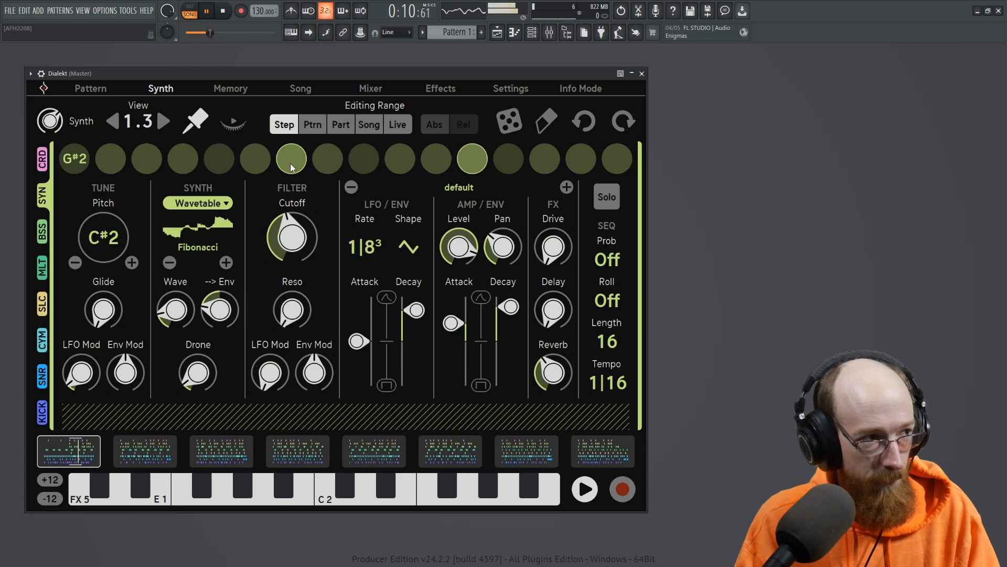
{"action": "key", "text": "space"}
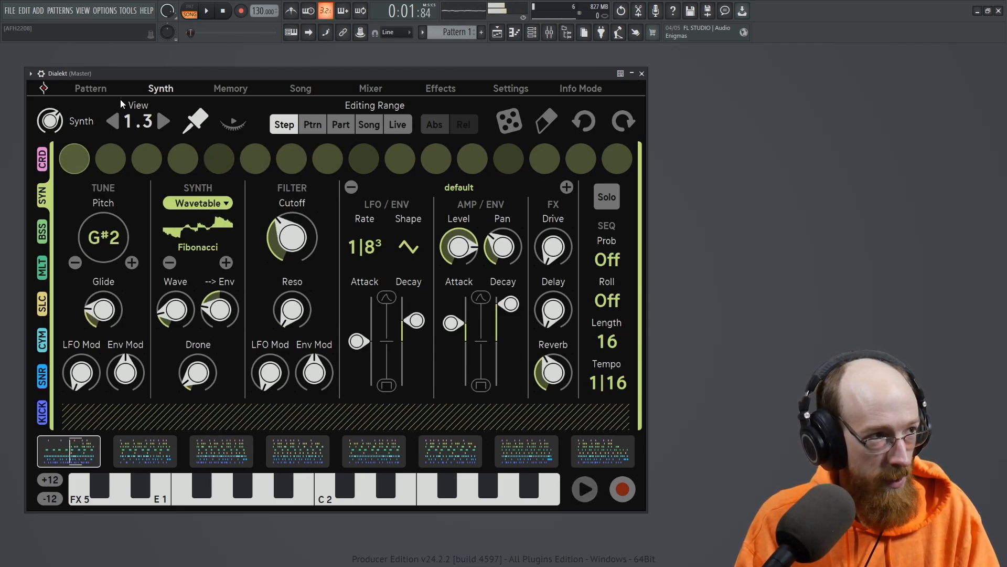
Return to the Pattern page, select the BSS track, and play pattern 1.3 without the SYN notes.
{"action": "left_click", "coordinate": [90, 88]}
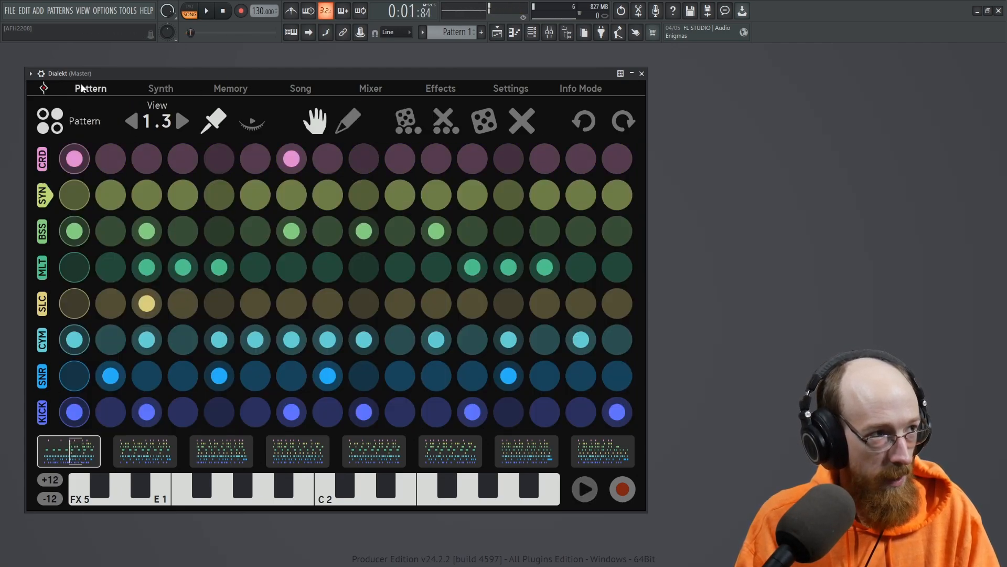
{"action": "left_click", "coordinate": [45, 237]}
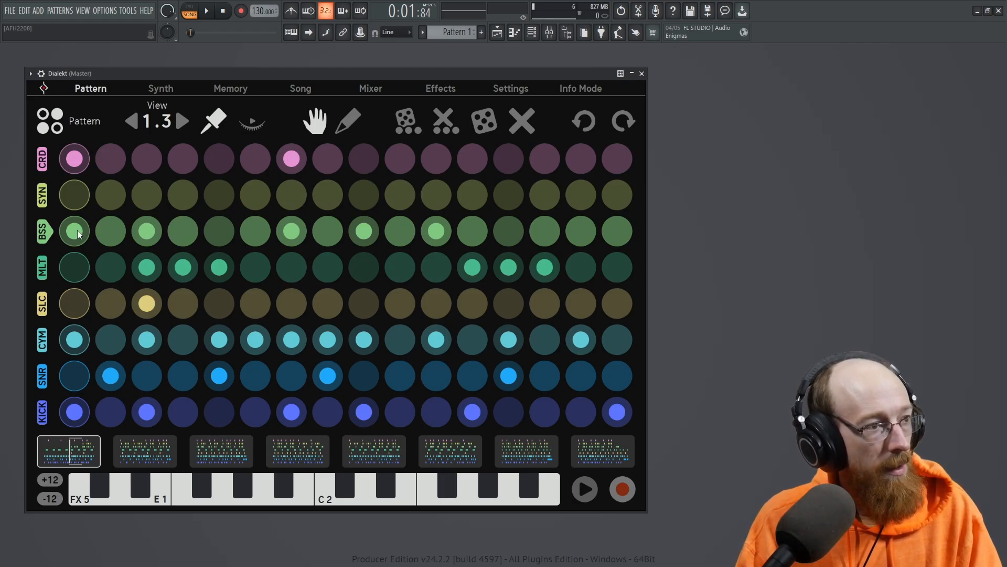
{"action": "key", "text": "space"}
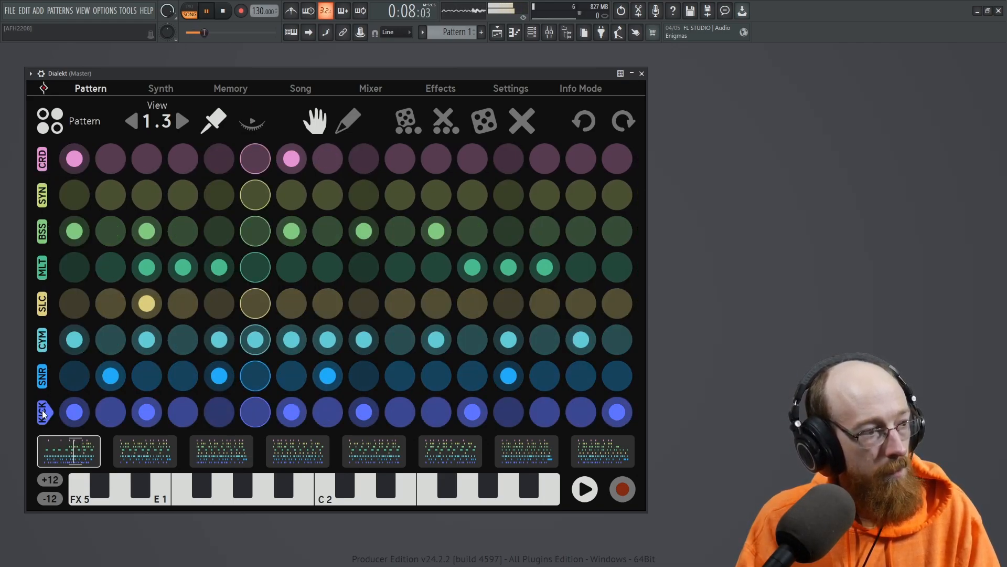
Switch the playing view to pattern 1.1, step through 1.2 to 1.3 for comparison, and stop playback.
{"action": "left_click", "coordinate": [130, 122]}
{"action": "left_click", "coordinate": [130, 122]}
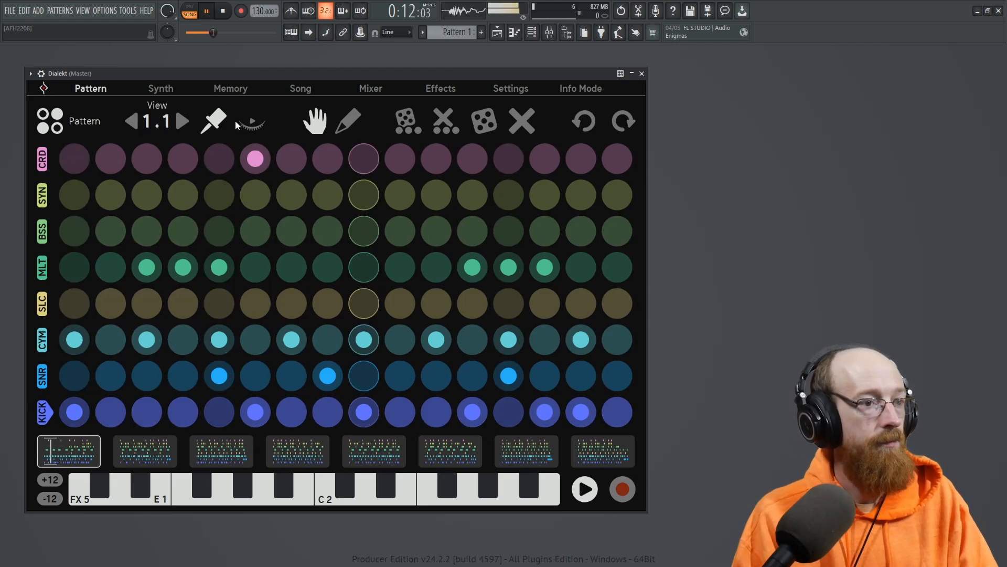
{"action": "left_click", "coordinate": [181, 122]}
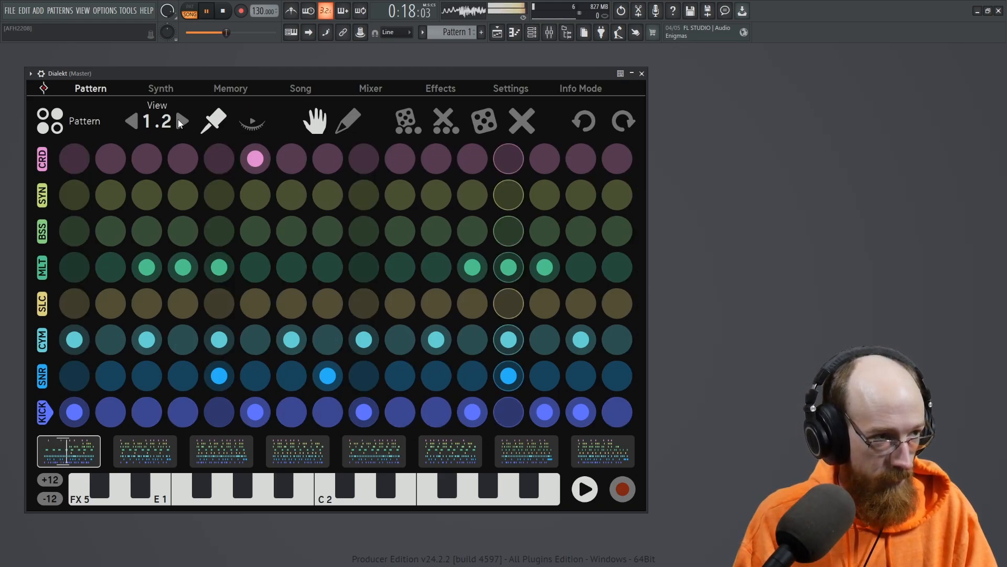
{"action": "left_click", "coordinate": [179, 121]}
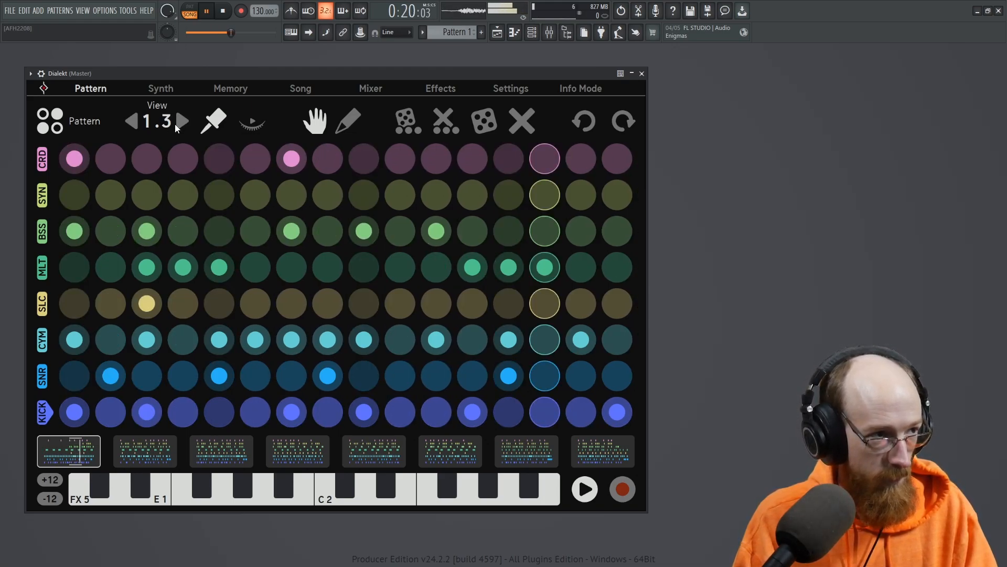
{"action": "key", "text": "space"}
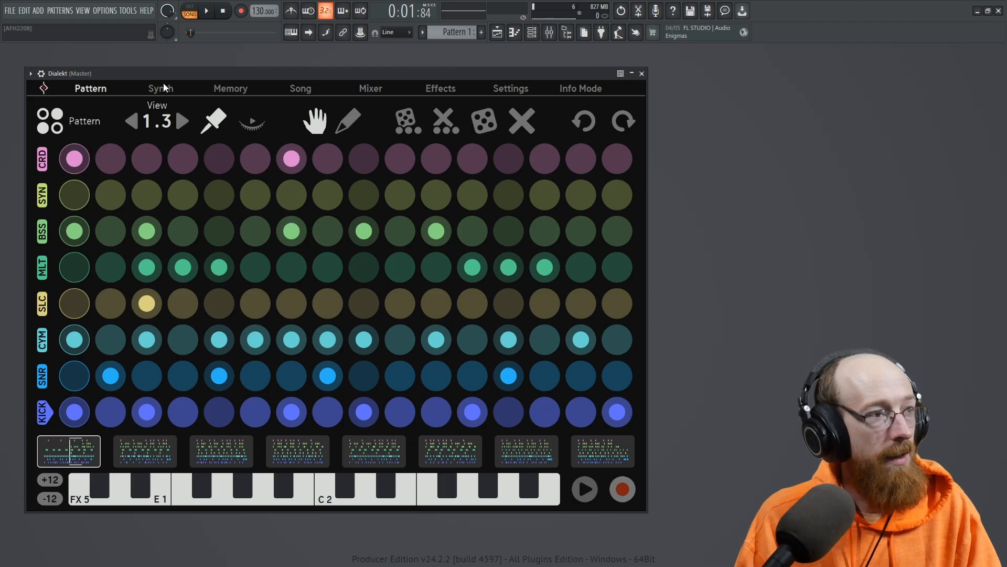
Select pattern 1.4 on the Memory page and play it from the Pattern page.
{"action": "left_click", "coordinate": [250, 90]}
{"action": "left_click", "coordinate": [334, 183]}
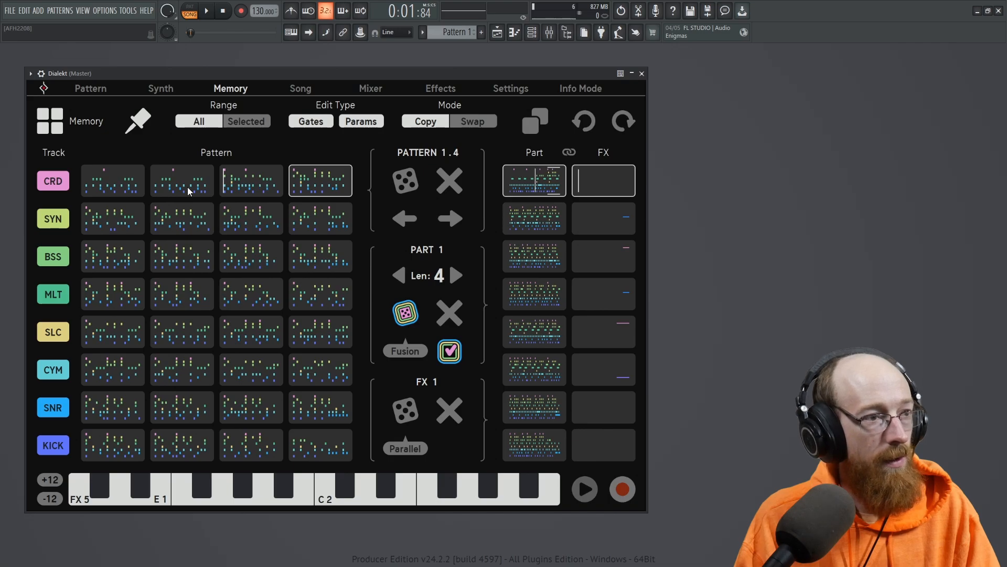
{"action": "left_click", "coordinate": [157, 93]}
{"action": "left_click", "coordinate": [104, 92]}
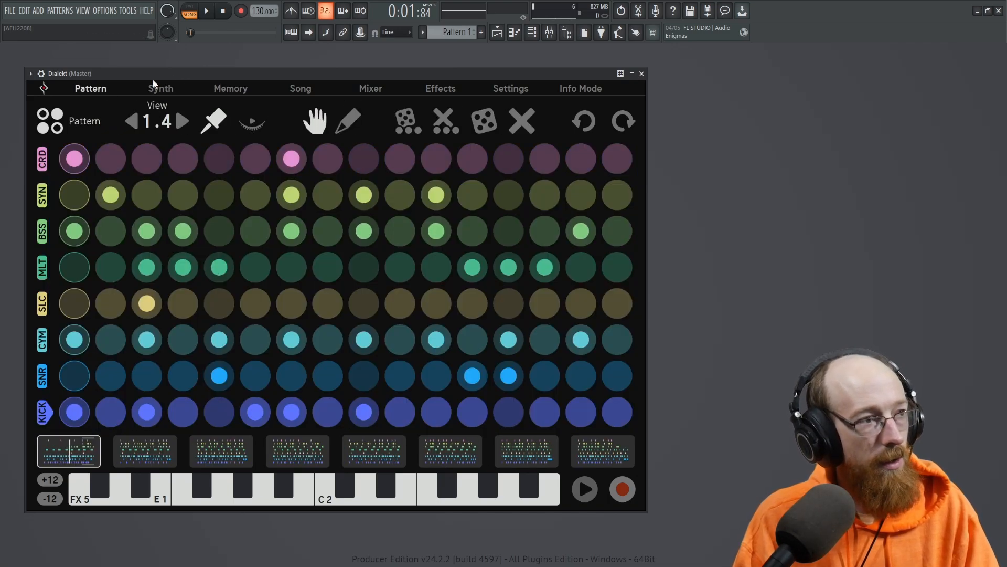
{"action": "key", "text": "space"}
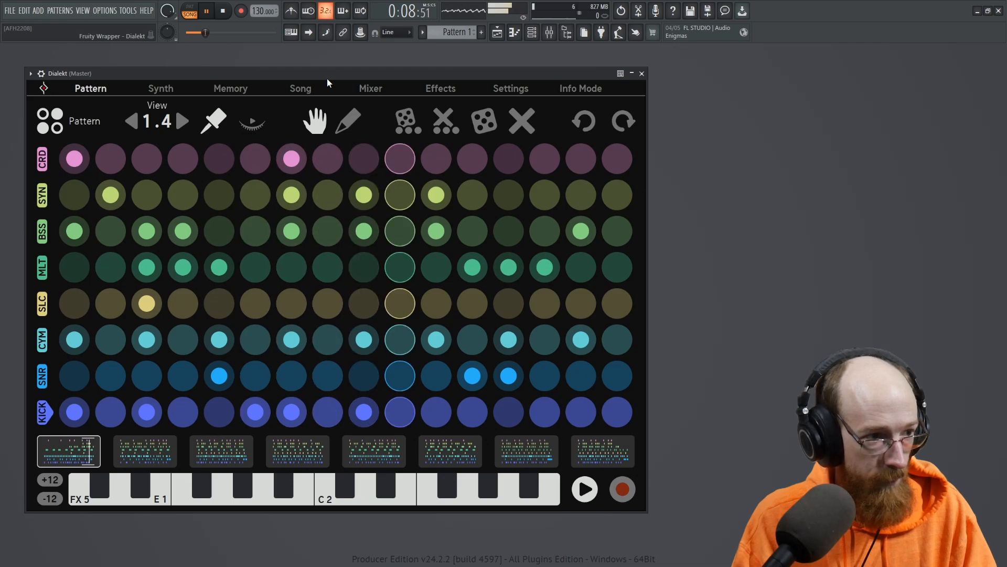
{"action": "key", "text": "space"}
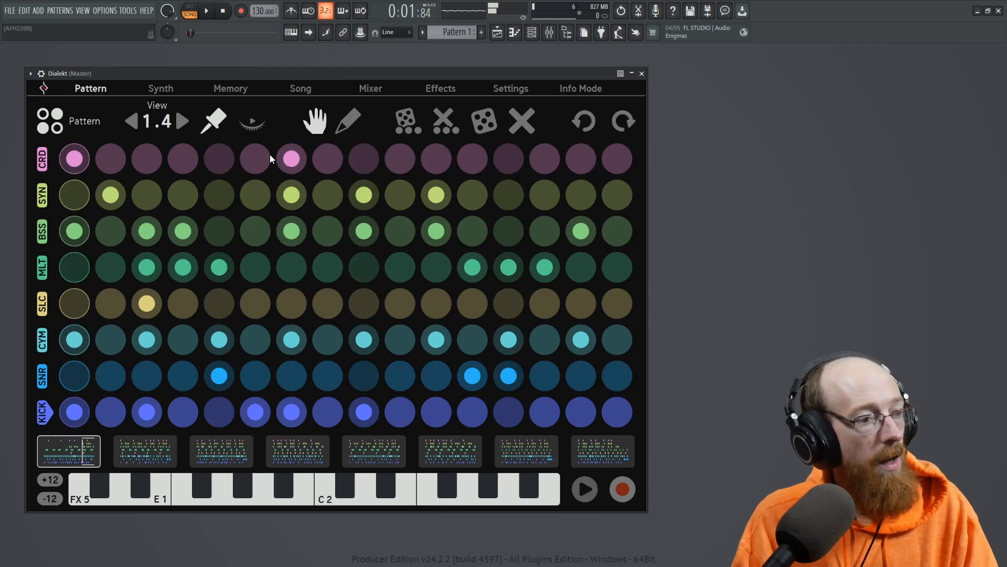
Play pattern 1.3 again and switch the view to pattern 1.4 to compare the two during playback.
{"action": "left_click", "coordinate": [131, 113]}
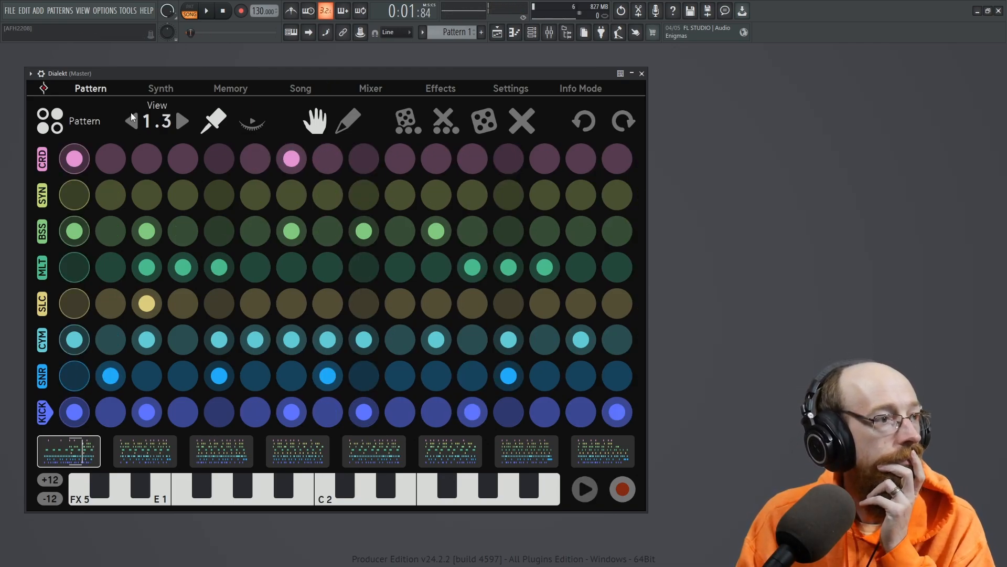
{"action": "left_click", "coordinate": [208, 10]}
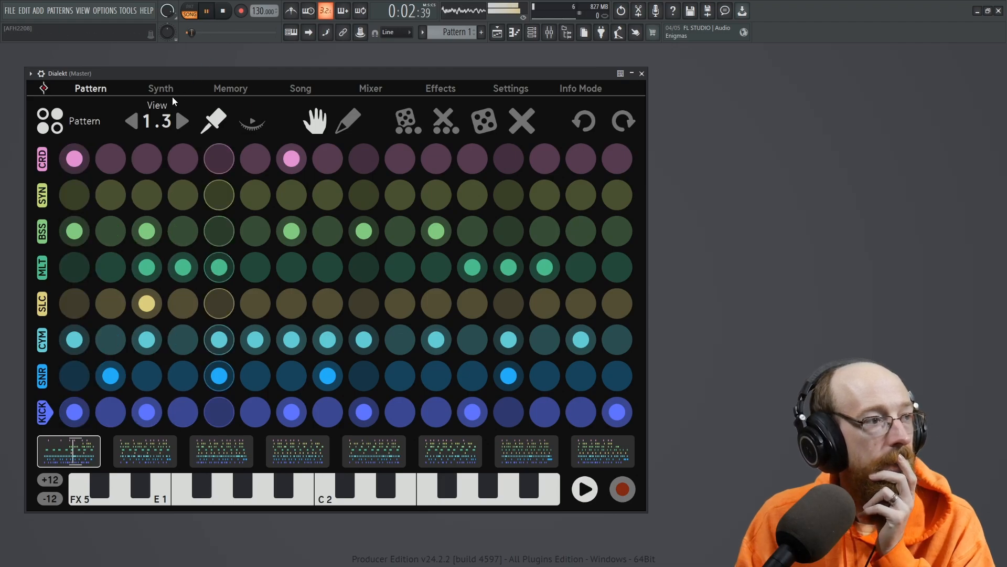
{"action": "left_click", "coordinate": [188, 118]}
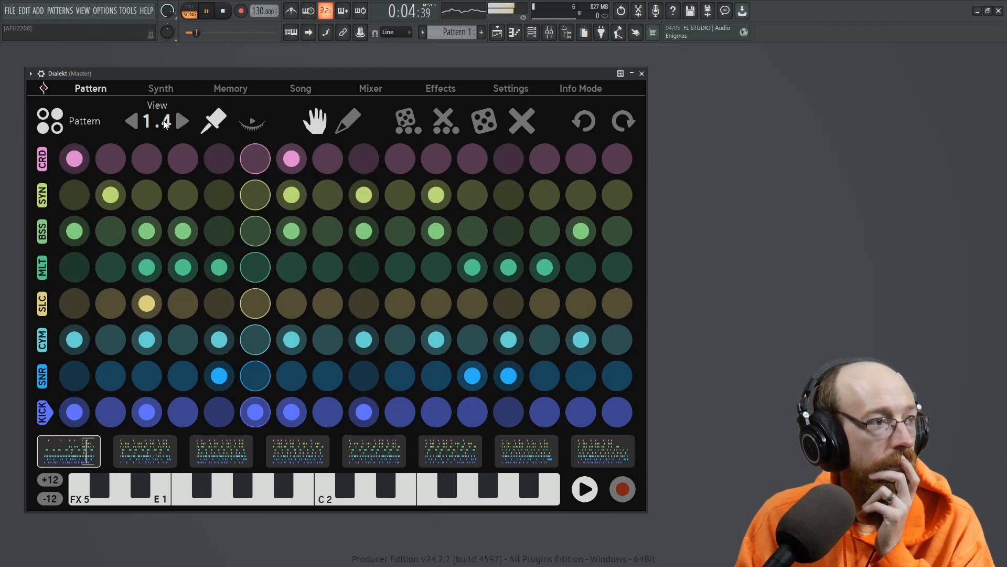
Switch the playing view to pattern 1.3, pause playback, and copy pattern 1.2 over pattern 1.4 on the Memory page.
{"action": "left_click", "coordinate": [132, 123]}
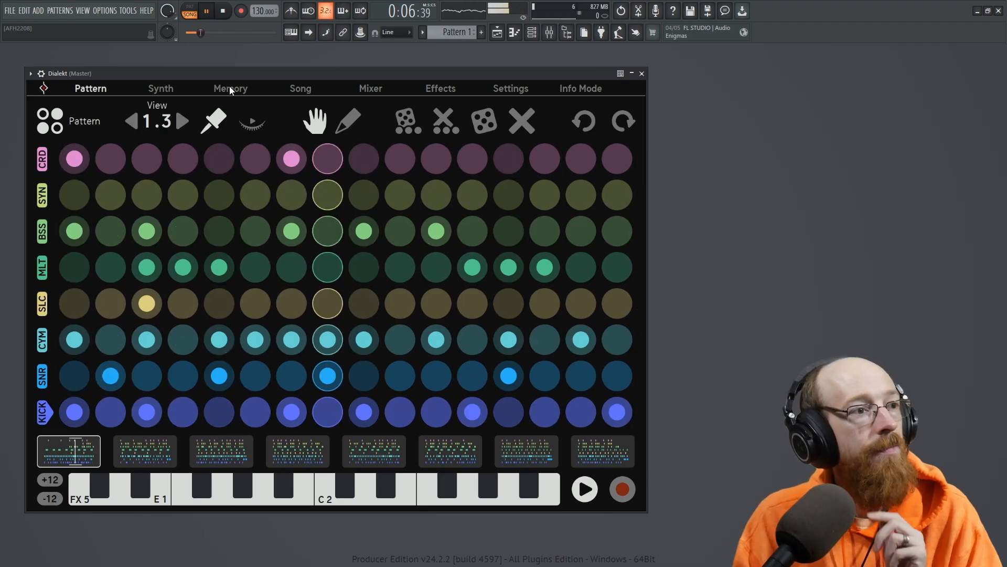
{"action": "left_click", "coordinate": [210, 11]}
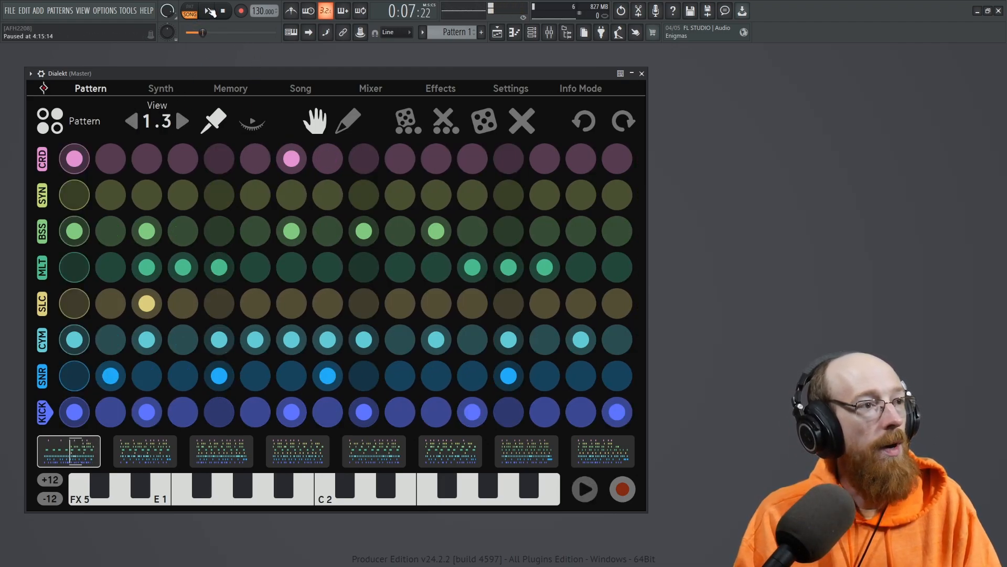
{"action": "left_click", "coordinate": [161, 88]}
{"action": "left_click", "coordinate": [230, 88]}
{"action": "left_click_drag", "start_coordinate": [177, 186], "coordinate": [320, 181]}
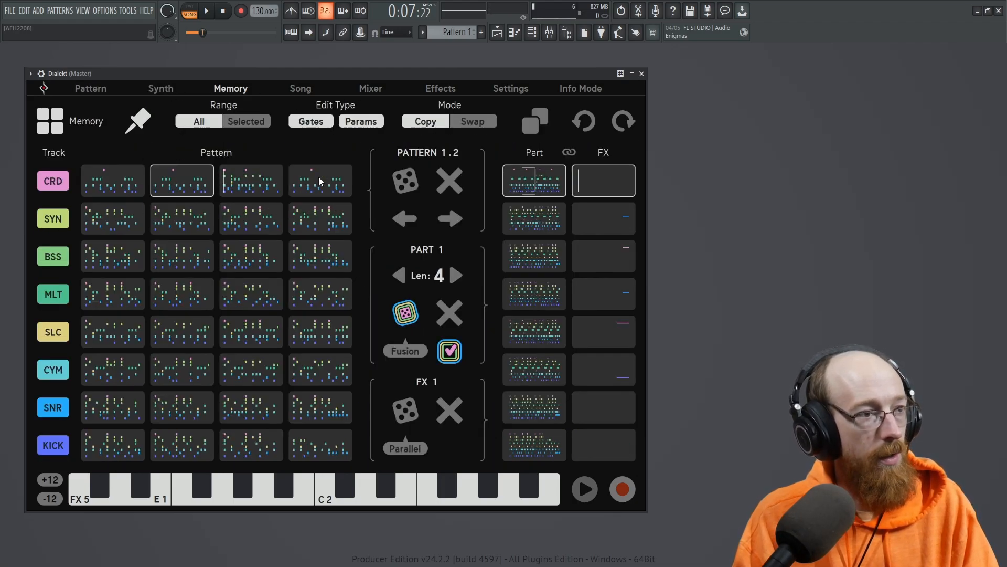
On the Pattern page, view pattern 1.4 and add a CRD note on step 1 and BSS notes on steps 1, 4, 13, 15 and 16.
{"action": "left_click", "coordinate": [161, 88]}
{"action": "left_click", "coordinate": [94, 90]}
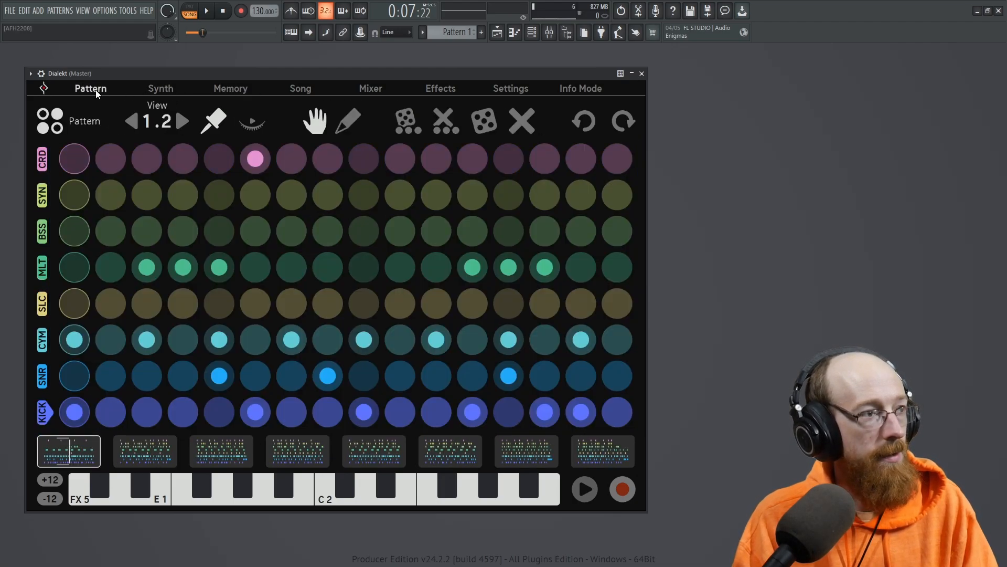
{"action": "left_click", "coordinate": [181, 122]}
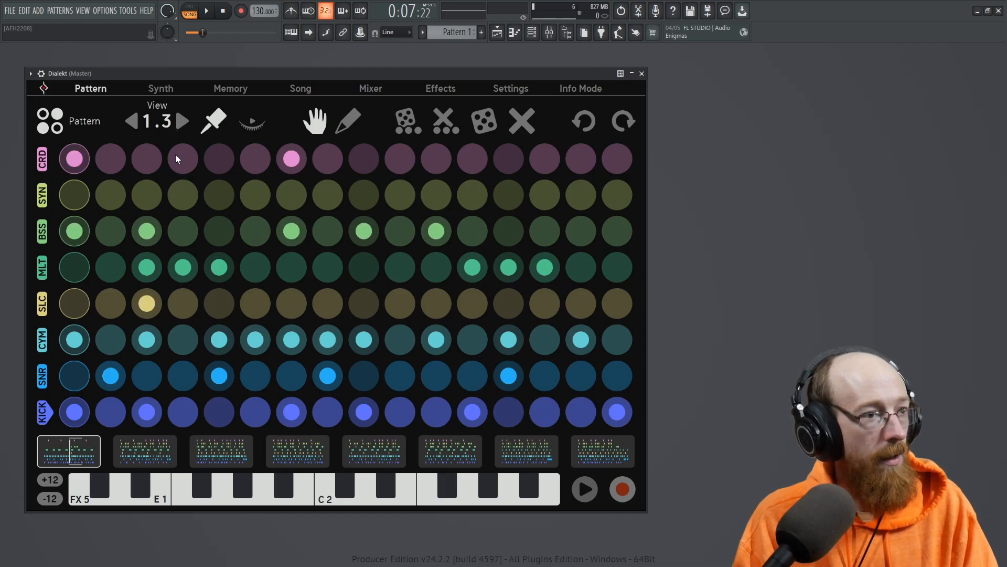
{"action": "left_click", "coordinate": [182, 122]}
{"action": "left_click", "coordinate": [72, 164]}
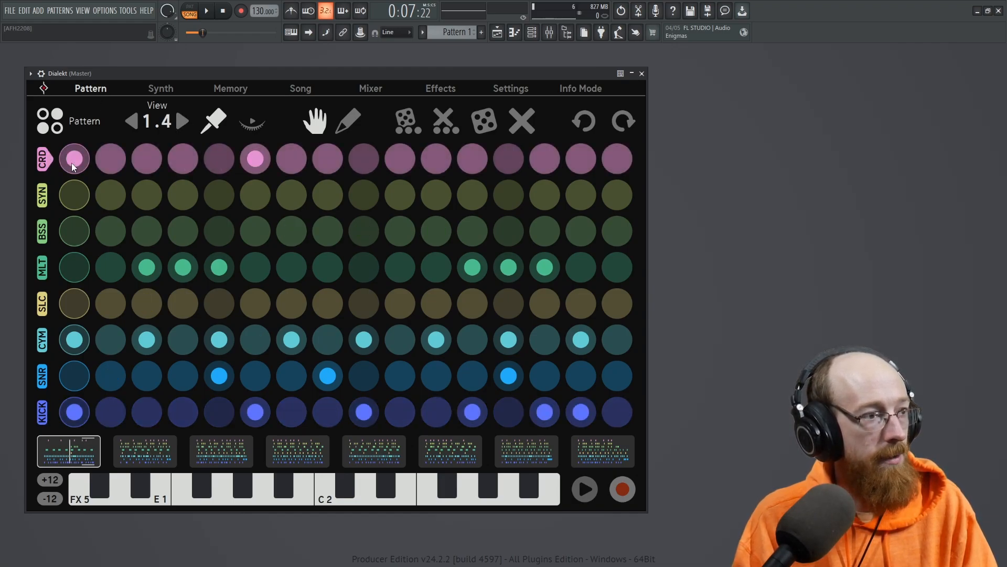
{"action": "left_click", "coordinate": [74, 231]}
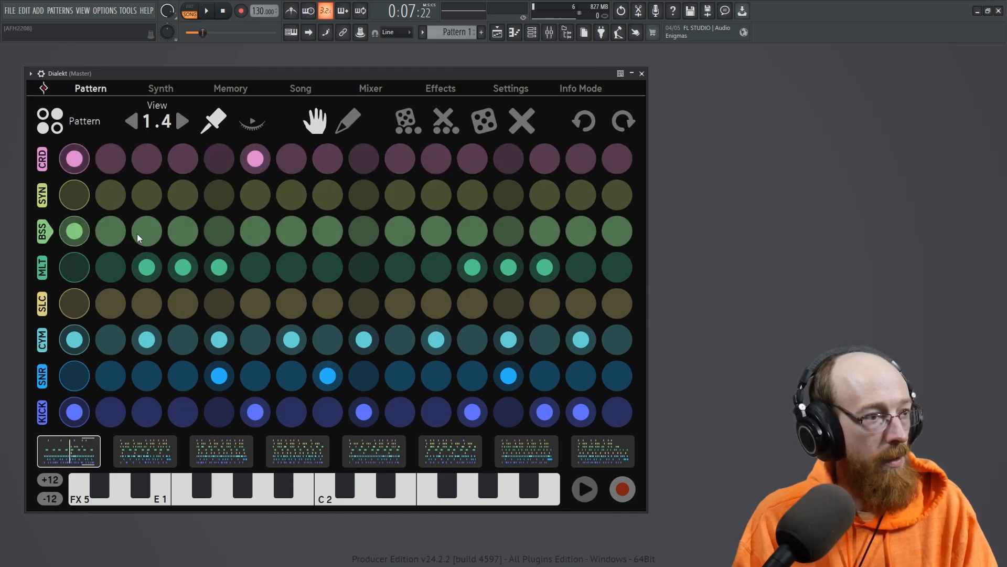
{"action": "left_click", "coordinate": [180, 232]}
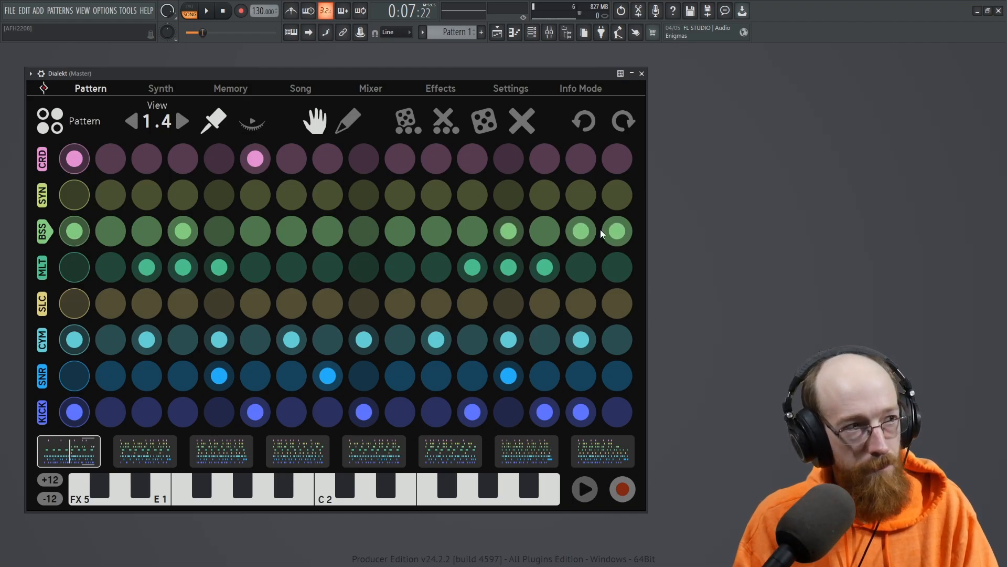
Play pattern 1.4 to hear the new chord and bass notes, and stop playback.
{"action": "key", "text": "space"}
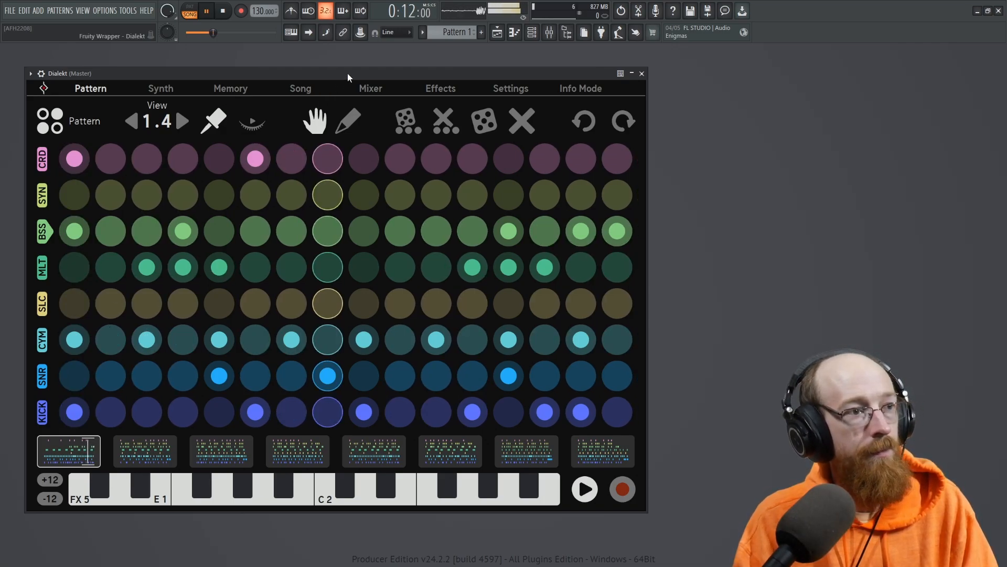
{"action": "key", "text": "F6"}
{"action": "key", "text": "F6"}
{"action": "key", "text": "space"}
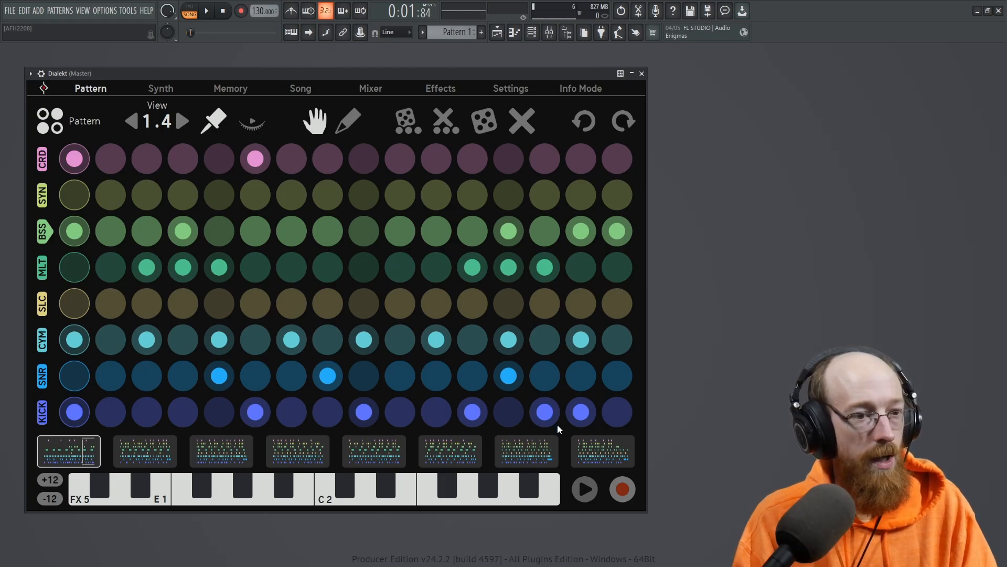
Add an end fill to pattern 1.4 with CYM on steps 14 and 16, SNR on 15 and 16, and KICK on 16.
{"action": "left_click", "coordinate": [545, 340]}
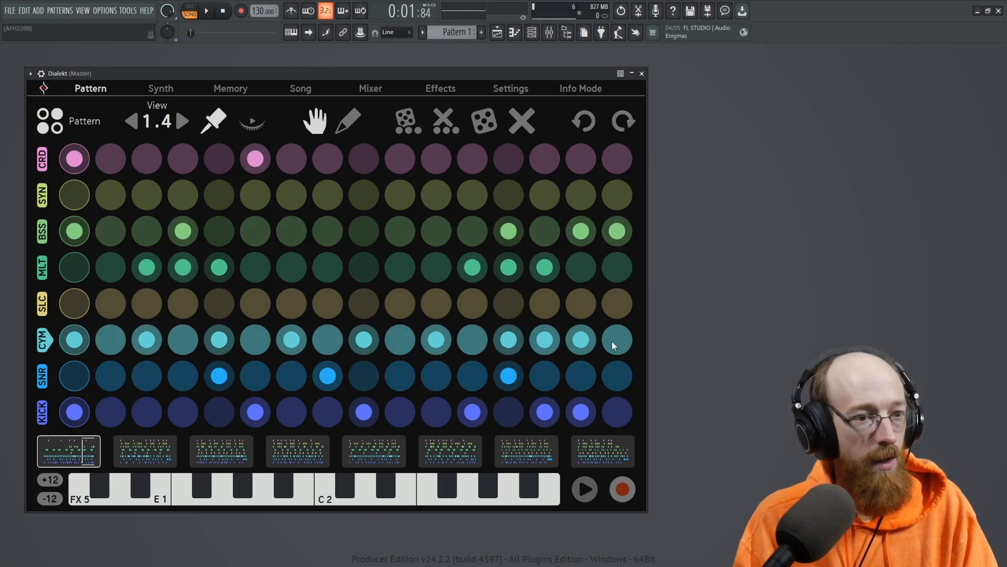
{"action": "left_click", "coordinate": [580, 375]}
{"action": "left_click", "coordinate": [617, 376]}
{"action": "left_click", "coordinate": [615, 412]}
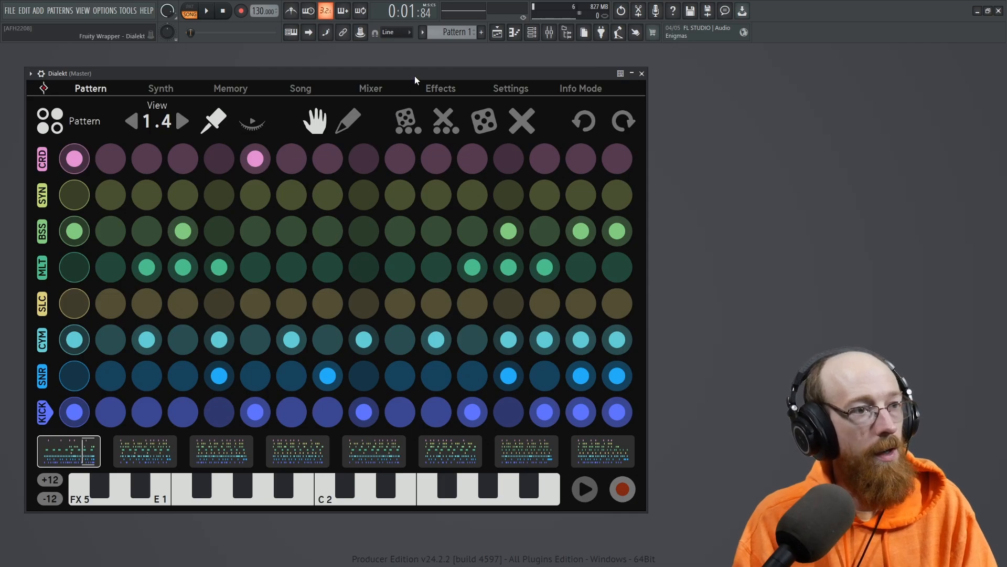
Play pattern 1.4 while adding a KICK note on step 3 and CYM notes on steps 10 and 12, and stop playback.
{"action": "key", "text": "space"}
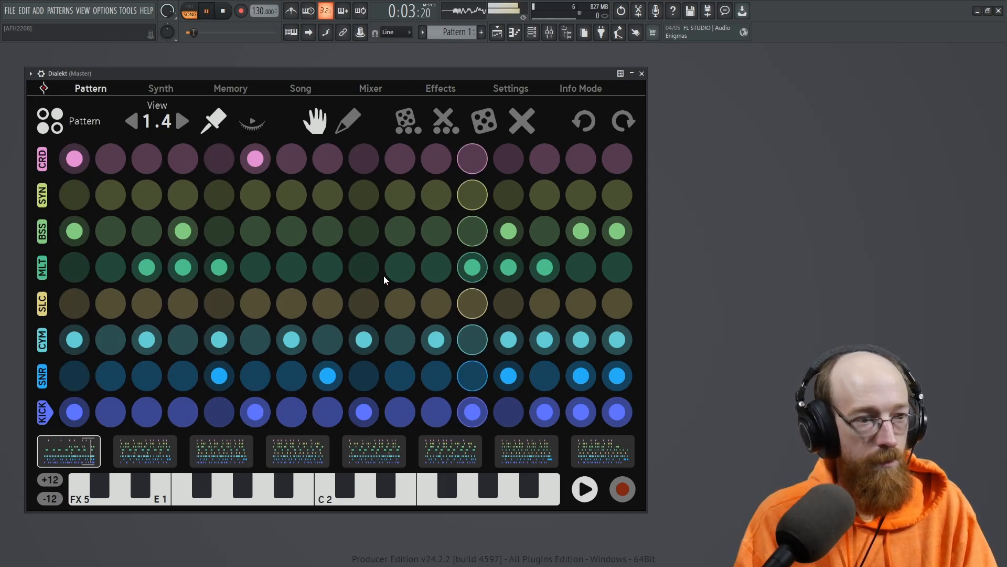
{"action": "left_click", "coordinate": [151, 415]}
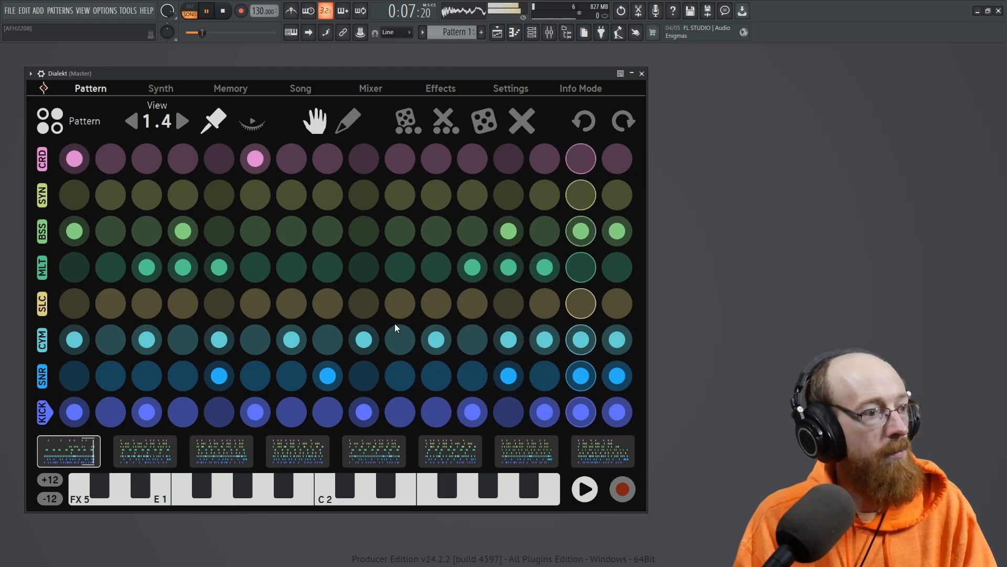
{"action": "left_click", "coordinate": [399, 339]}
{"action": "left_click", "coordinate": [472, 339]}
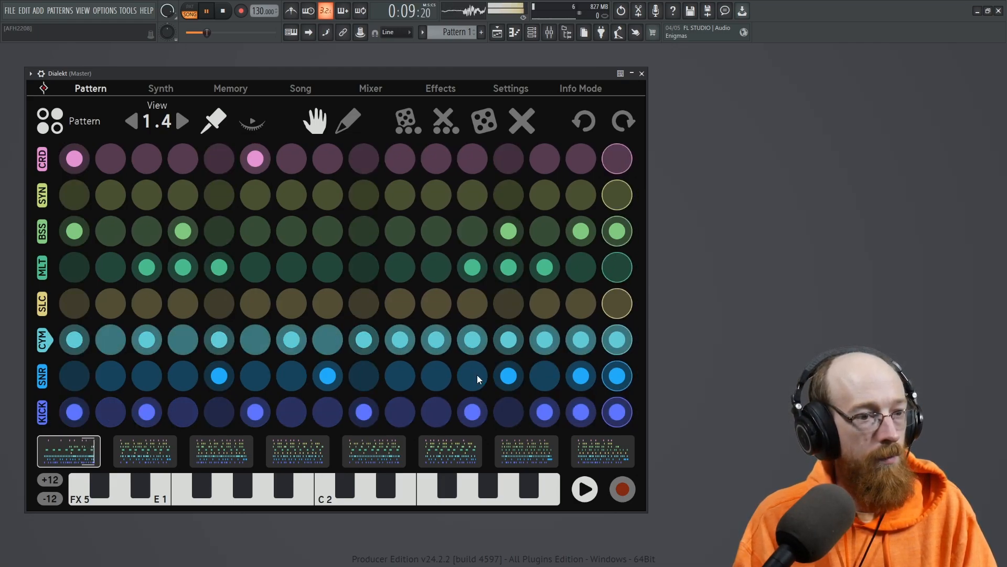
{"action": "key", "text": "space"}
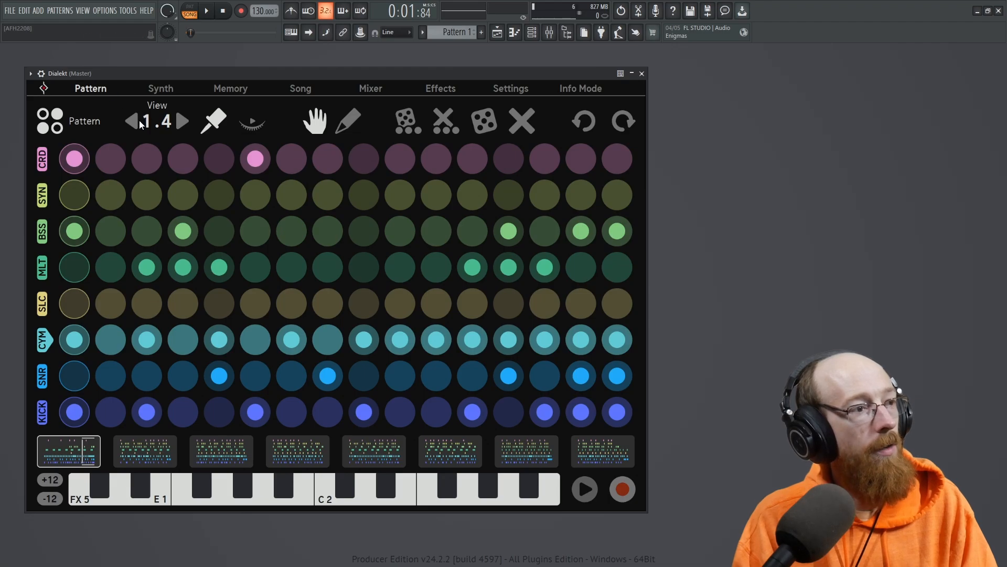
Step the view back to pattern 1.1 and release the pattern lock.
{"action": "left_click", "coordinate": [133, 119]}
{"action": "left_click", "coordinate": [132, 119]}
{"action": "left_click", "coordinate": [132, 119]}
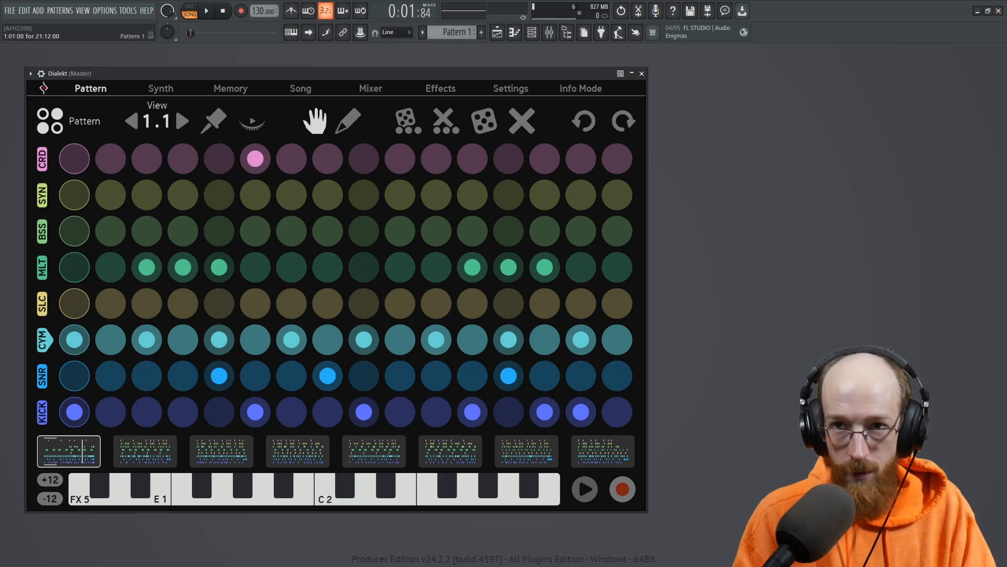
Play from the start, make the view follow the playing pattern, and stop playback.
{"action": "key", "text": "Home"}
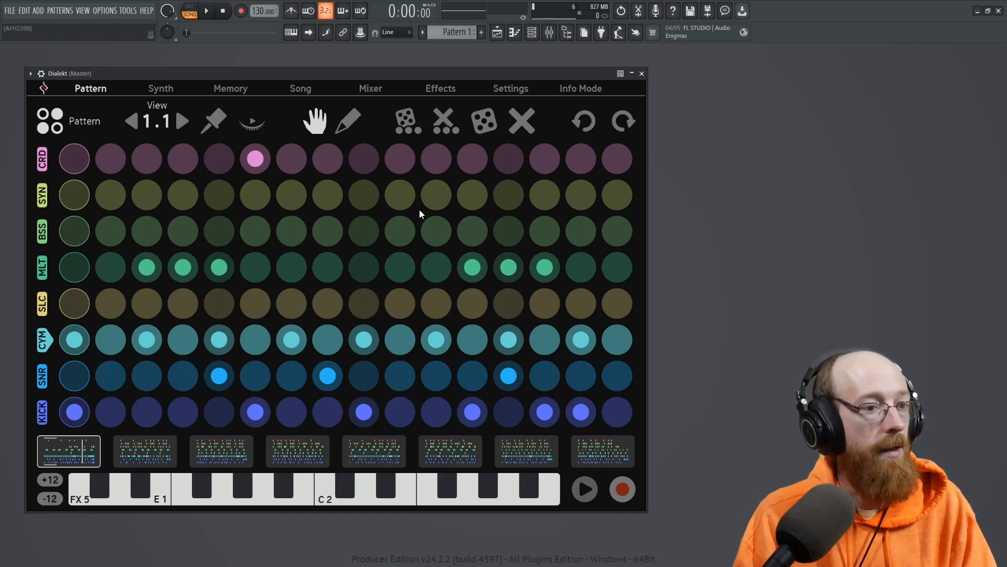
{"action": "key", "text": "space"}
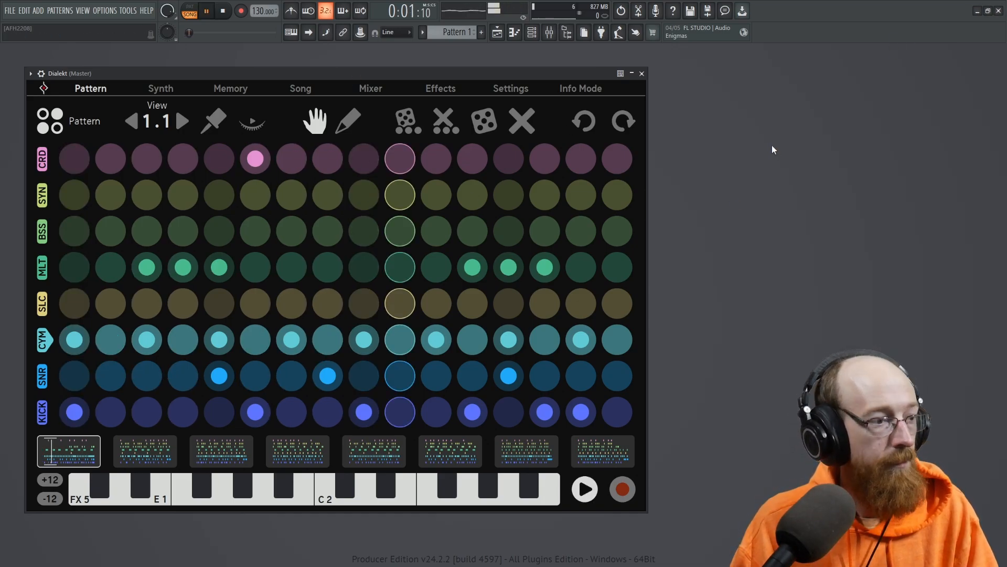
{"action": "left_click", "coordinate": [252, 124]}
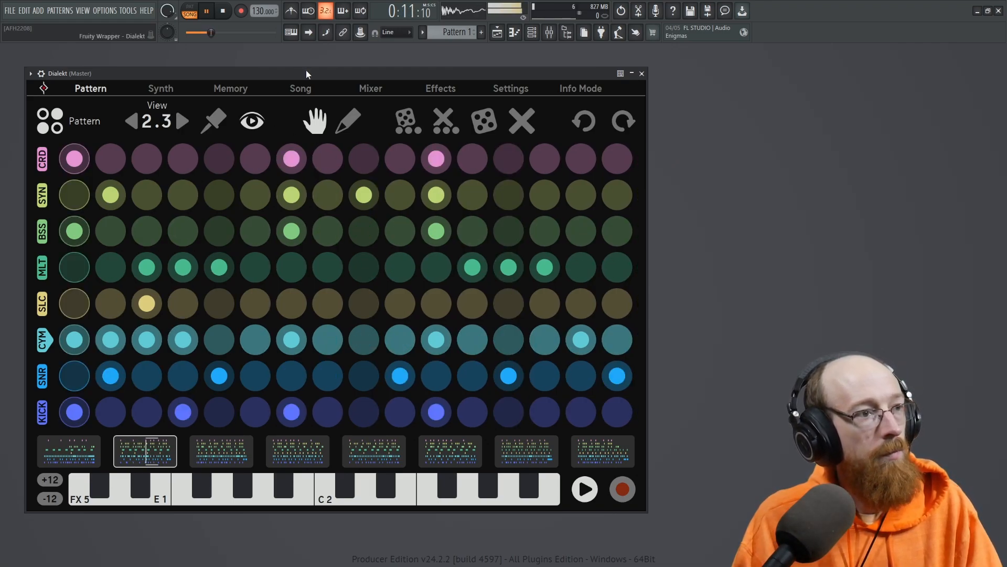
{"action": "left_click", "coordinate": [215, 18]}
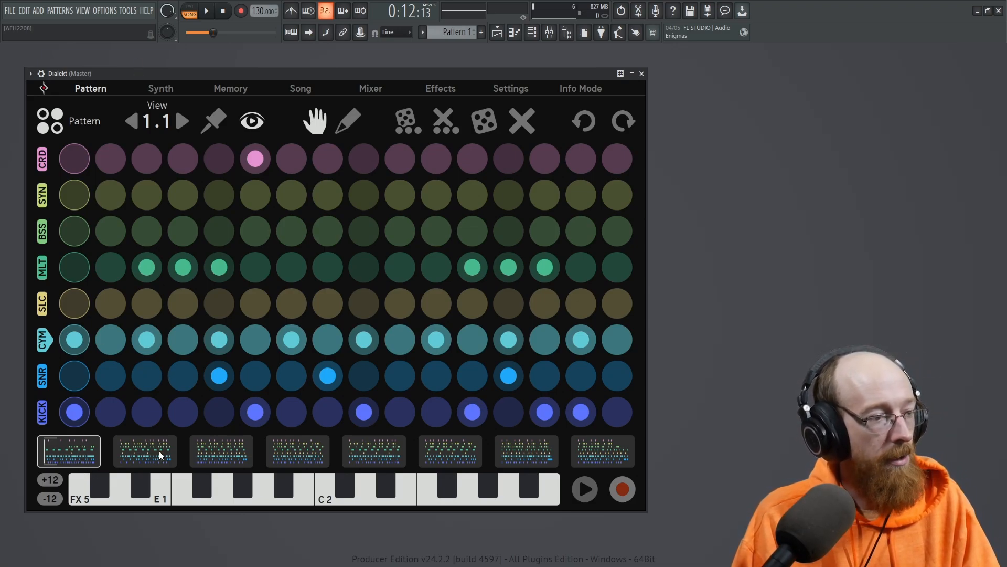
{"action": "left_click_drag", "start_coordinate": [88, 456], "coordinate": [57, 458]}
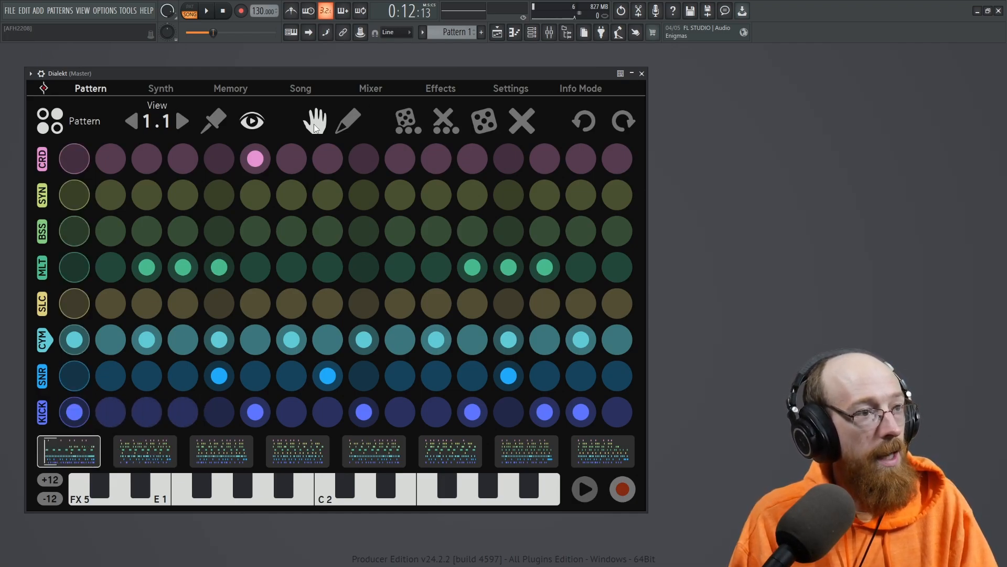
{"action": "left_click_drag", "start_coordinate": [88, 460], "coordinate": [59, 454]}
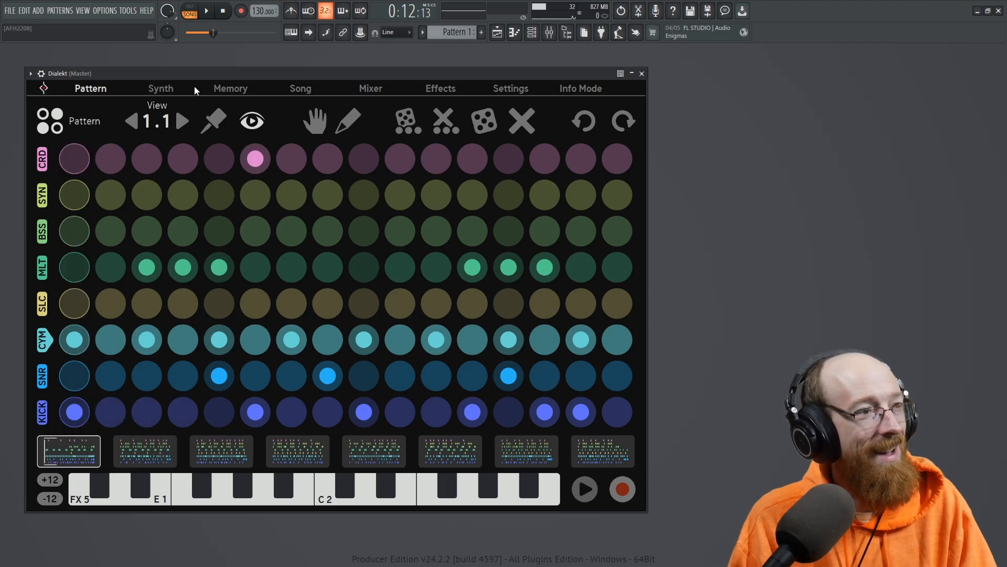
On the Memory page, copy patterns 1.1 to 1.4 into slots 2.1 to 2.4 and select pattern 2.1.
{"action": "left_click", "coordinate": [227, 88]}
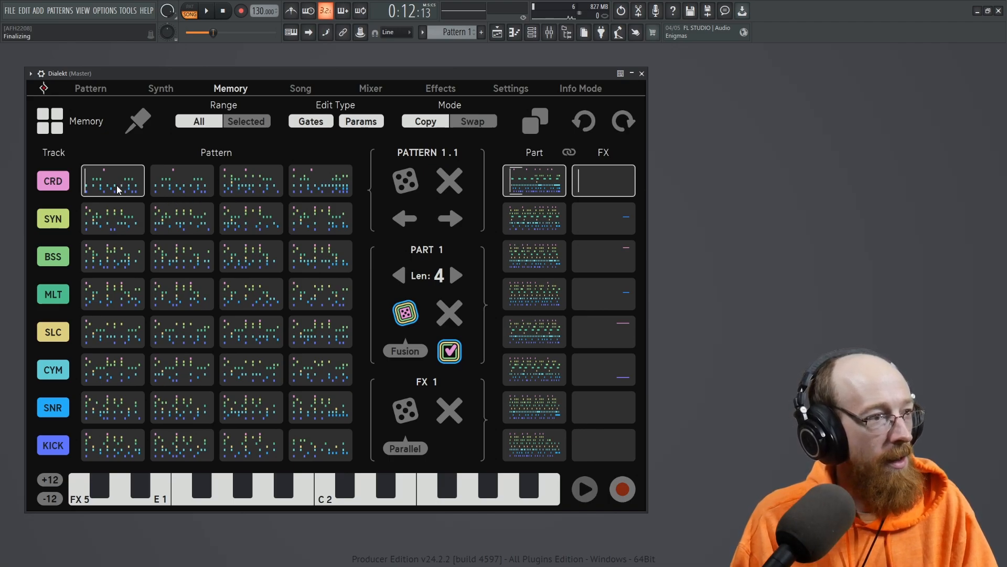
{"action": "left_click_drag", "start_coordinate": [118, 190], "coordinate": [120, 215]}
{"action": "left_click_drag", "start_coordinate": [198, 177], "coordinate": [263, 219]}
{"action": "left_click_drag", "start_coordinate": [326, 183], "coordinate": [326, 227]}
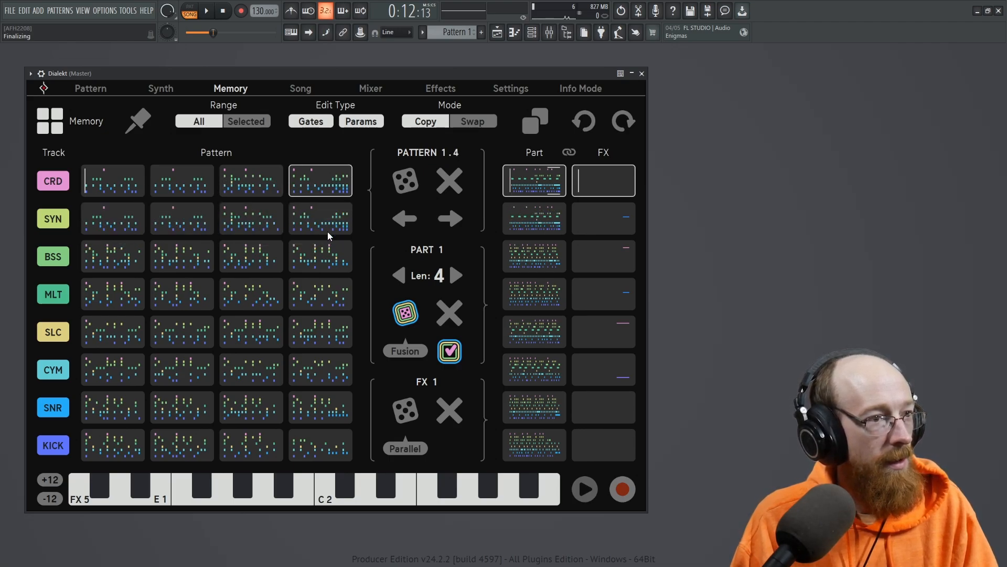
{"action": "left_click", "coordinate": [120, 186]}
{"action": "left_click", "coordinate": [113, 230]}
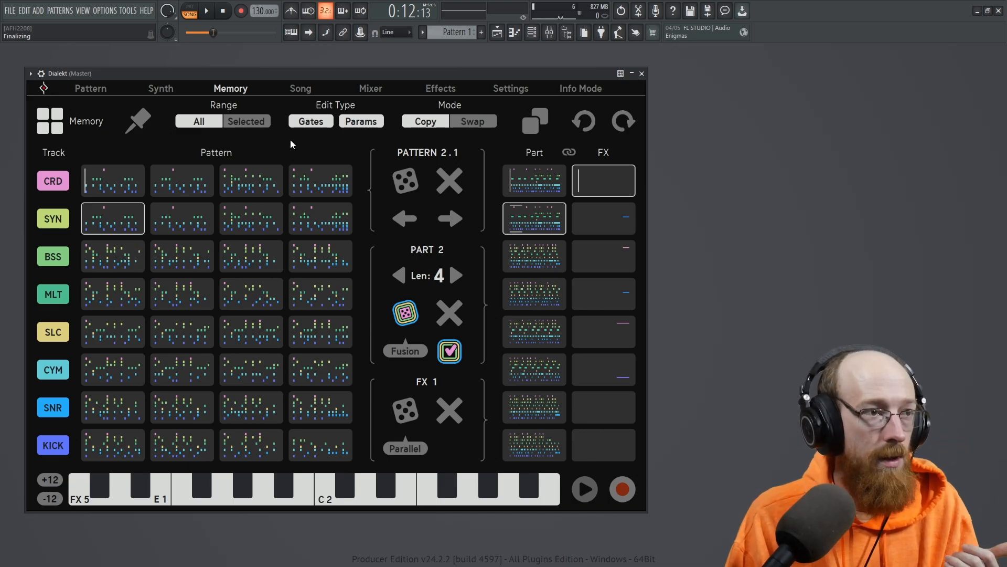
On the Song page, show the song steps and clear step 2's Synth and Multi mutes on the fourth pattern.
{"action": "left_click", "coordinate": [299, 89]}
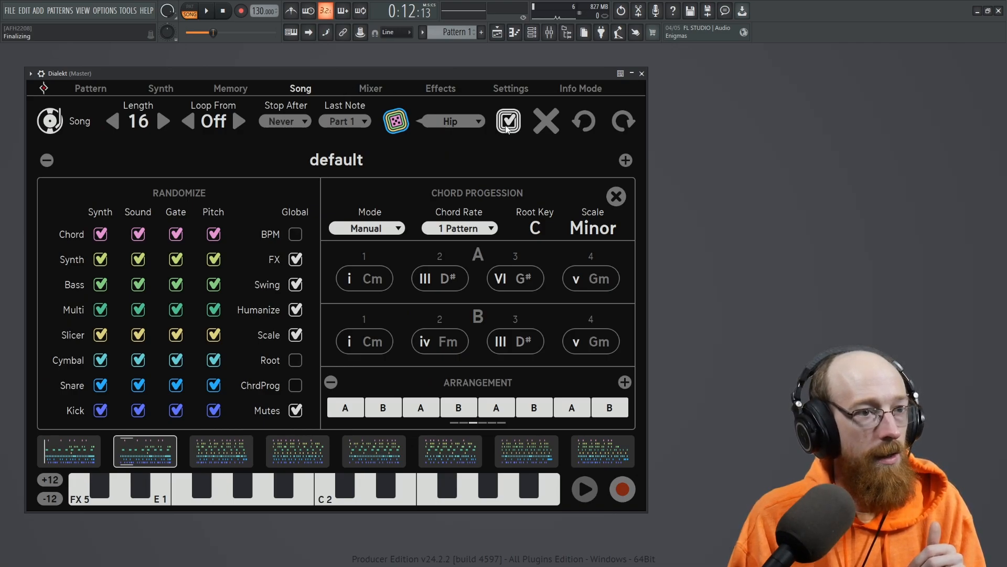
{"action": "left_click", "coordinate": [507, 126]}
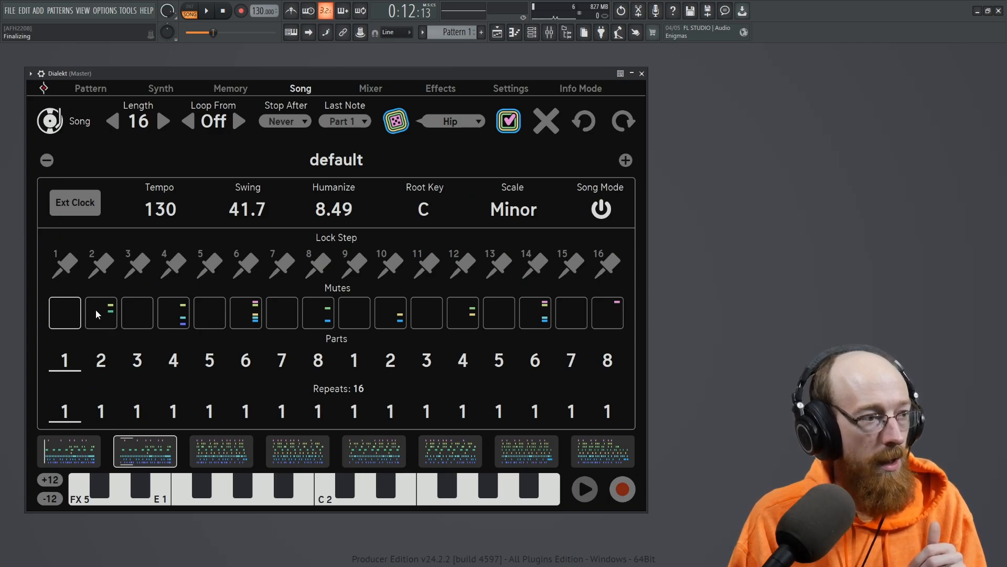
{"action": "left_click", "coordinate": [53, 316]}
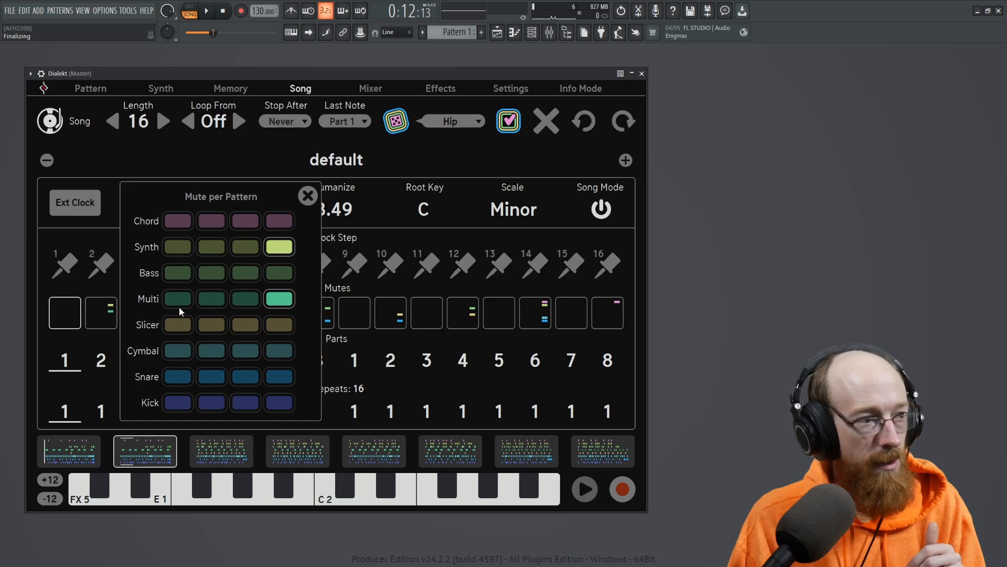
{"action": "left_click", "coordinate": [275, 303]}
{"action": "left_click", "coordinate": [278, 253]}
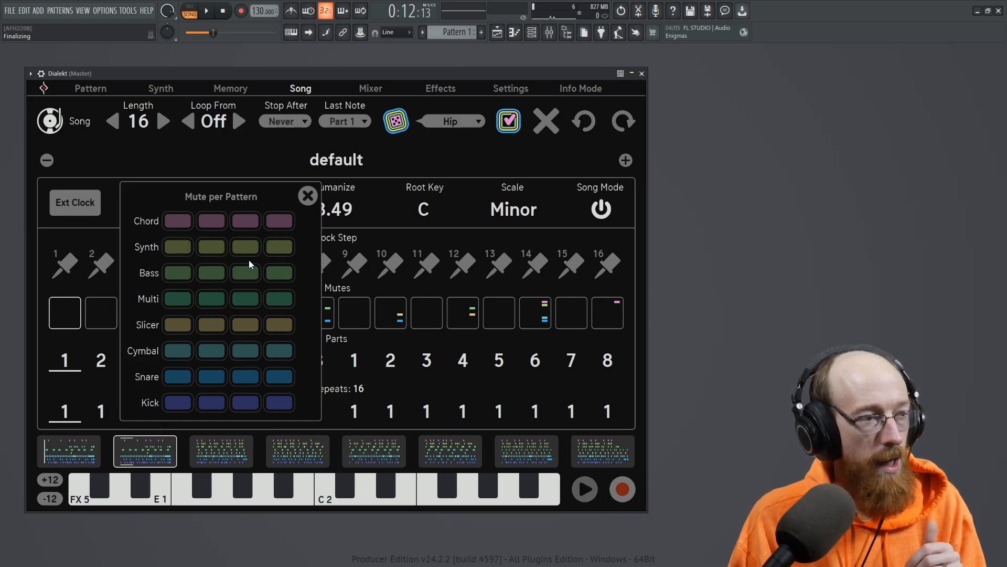
{"action": "left_click", "coordinate": [307, 196]}
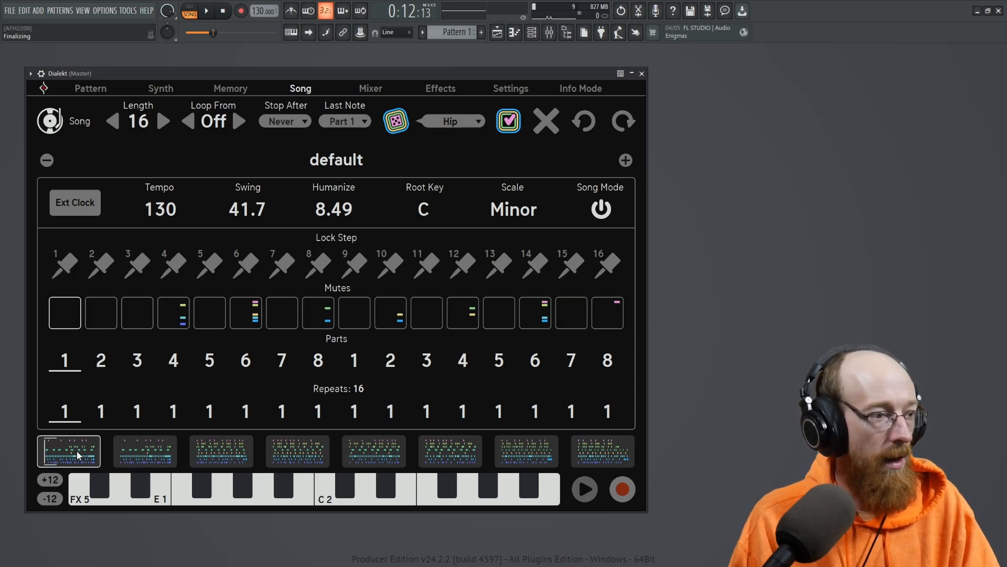
Mute the Cymbal track on the first three patterns of song step 1 and return playback to the start.
{"action": "left_click", "coordinate": [72, 308]}
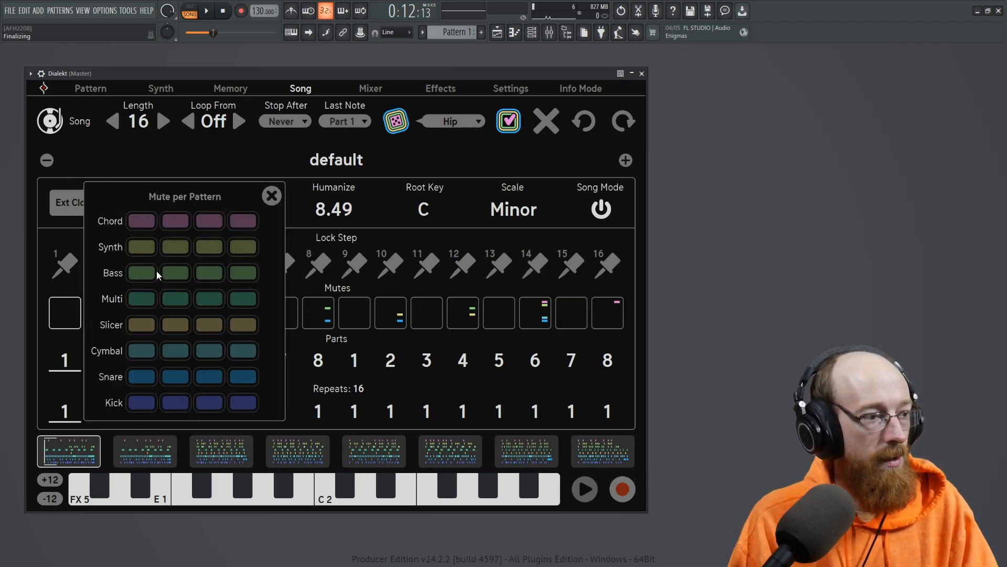
{"action": "left_click_drag", "start_coordinate": [139, 361], "coordinate": [244, 351]}
{"action": "left_click", "coordinate": [209, 355]}
{"action": "left_click", "coordinate": [221, 358]}
{"action": "left_click", "coordinate": [248, 358]}
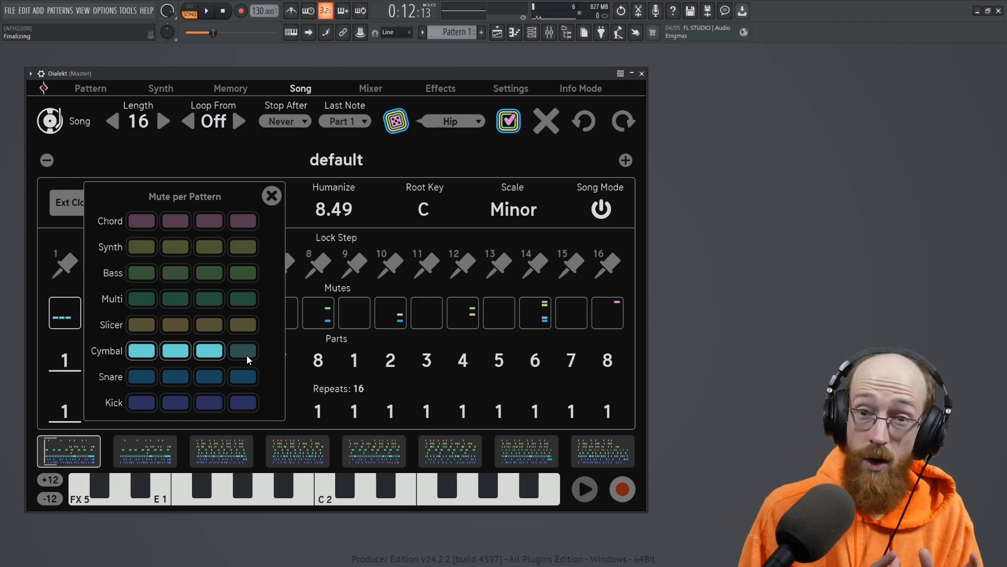
{"action": "left_click", "coordinate": [271, 196]}
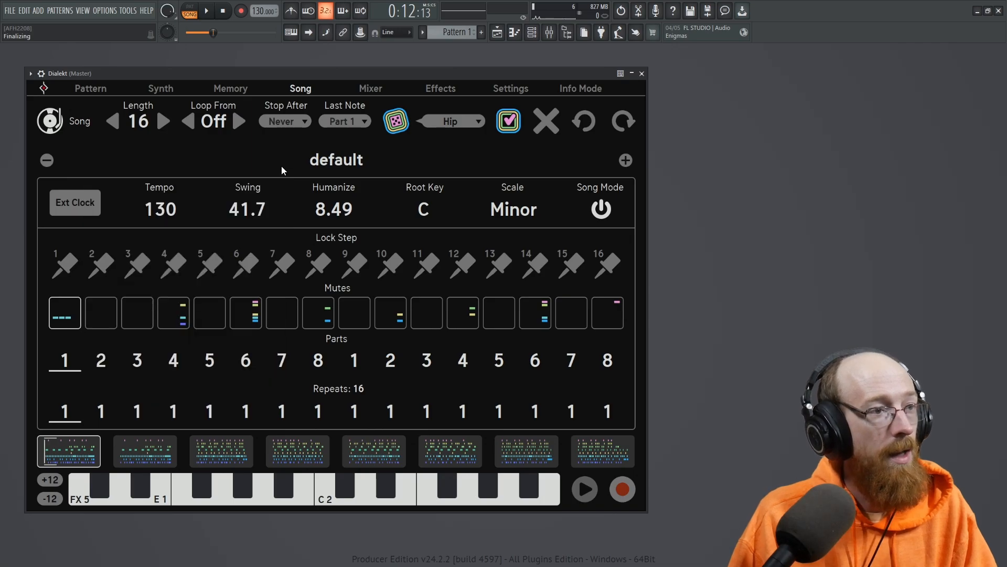
{"action": "key", "text": "space"}
{"action": "key", "text": "space"}
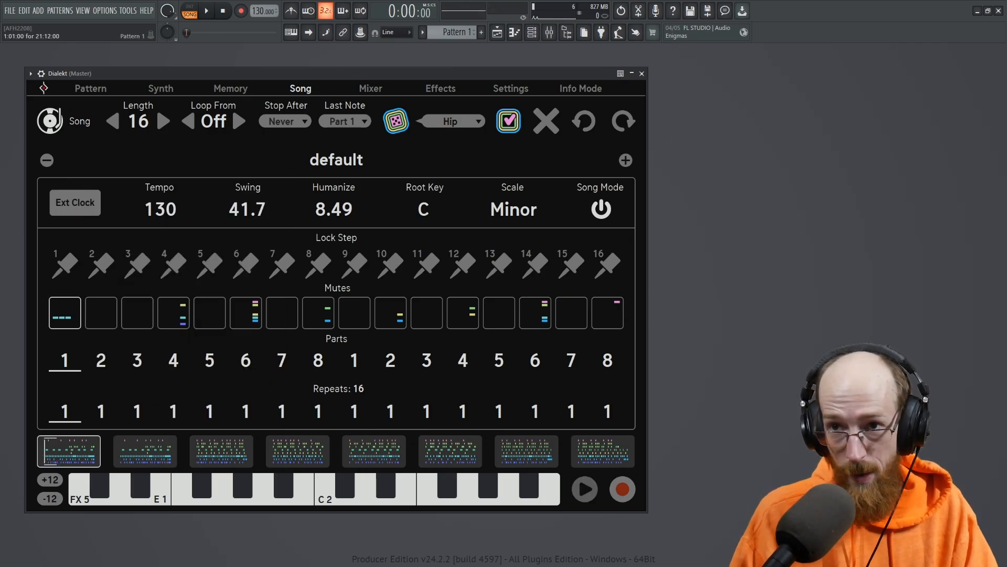
Play the song from the start through to step 2, stop playback, and select part 2.
{"action": "key", "text": "space"}
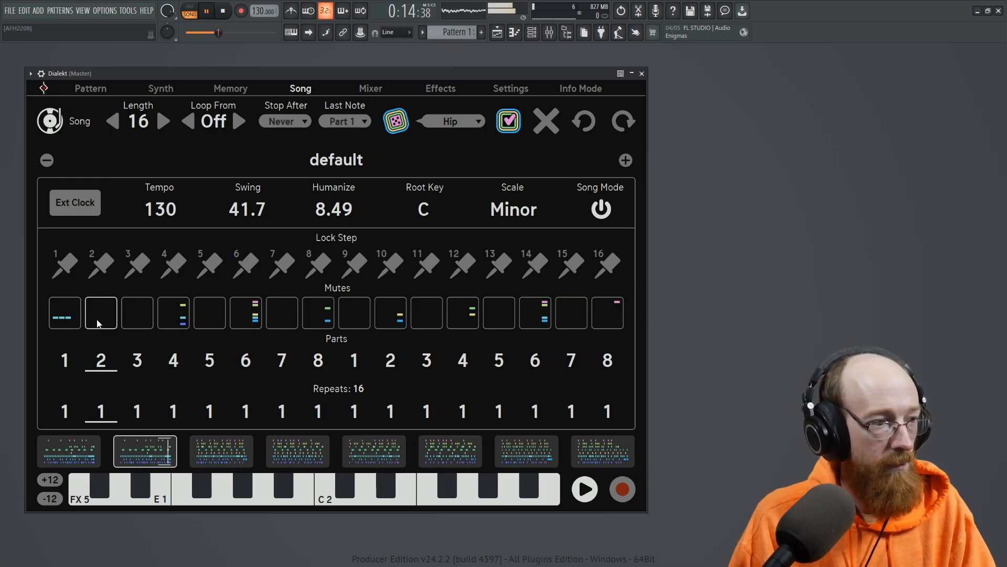
{"action": "key", "text": "space"}
{"action": "left_click", "coordinate": [161, 449]}
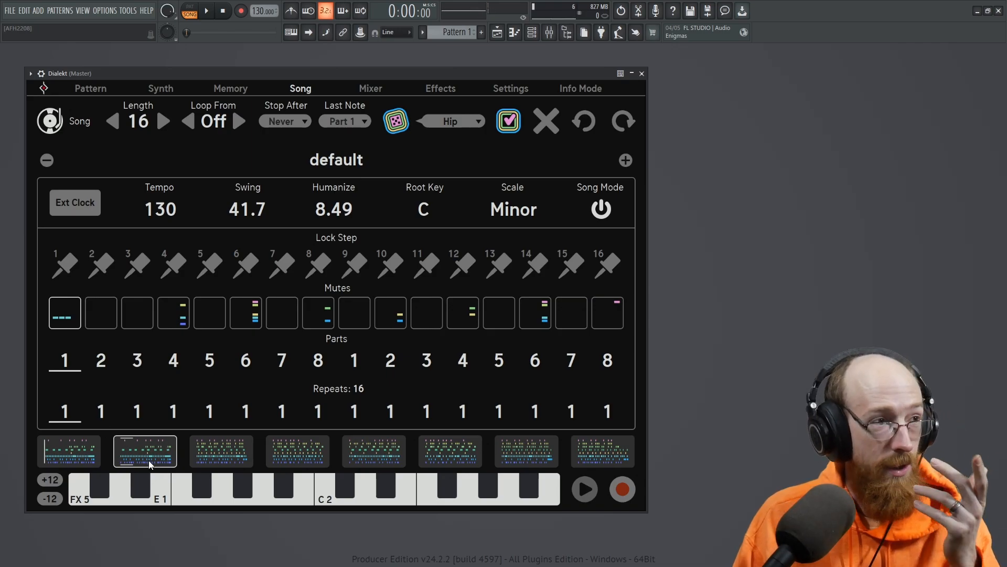
Select pattern 1.1 on the Memory page and show it on the Pattern page.
{"action": "left_click", "coordinate": [230, 89]}
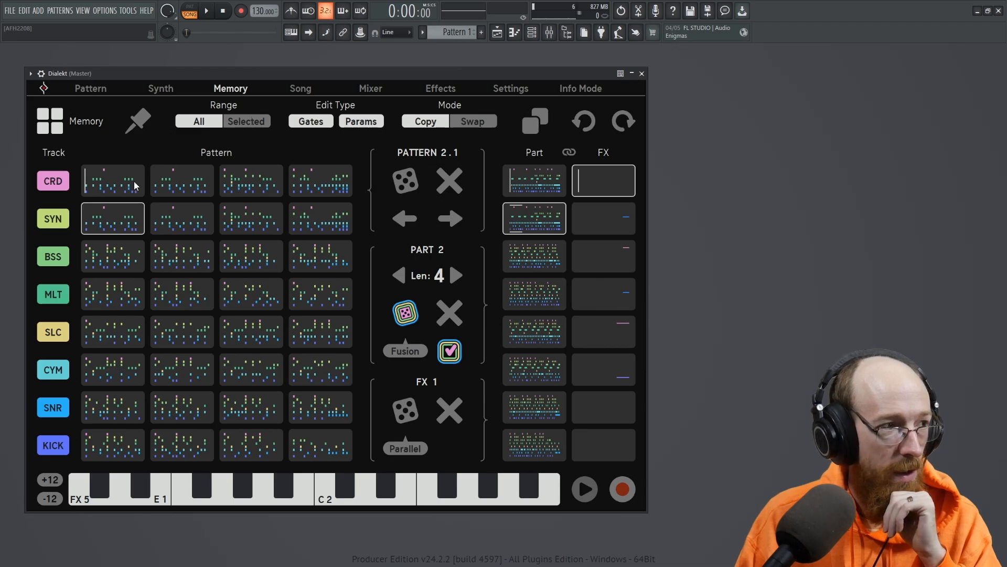
{"action": "left_click", "coordinate": [114, 184]}
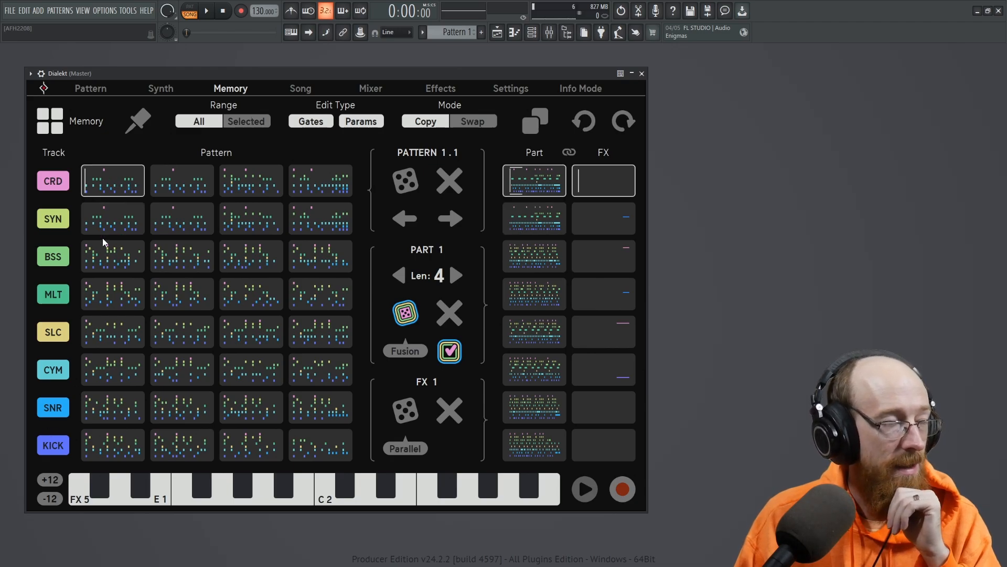
{"action": "left_click", "coordinate": [93, 90]}
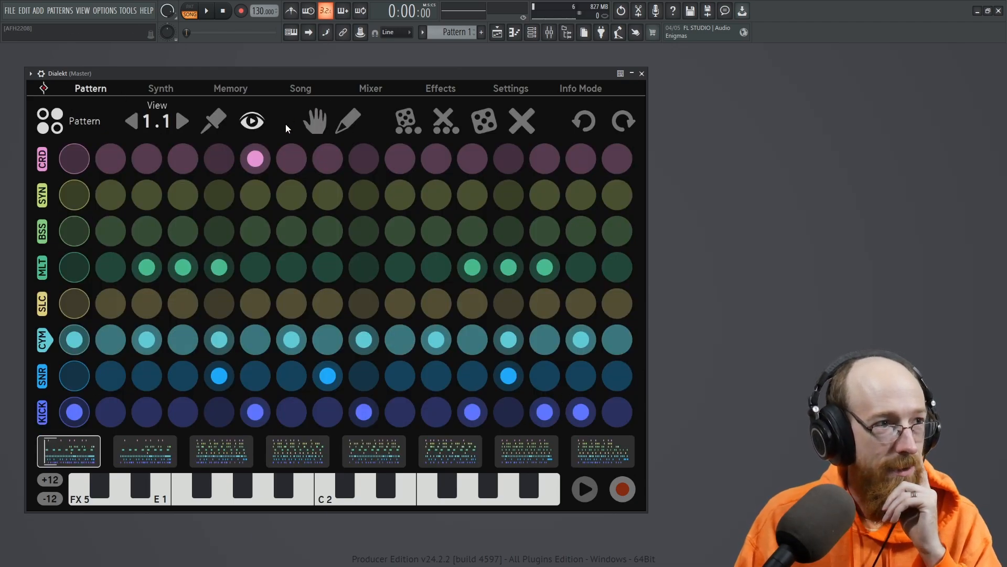
Open the Effects page and select the first effects pattern for editing.
{"action": "left_click", "coordinate": [300, 90]}
{"action": "left_click", "coordinate": [370, 90]}
{"action": "left_click", "coordinate": [442, 92]}
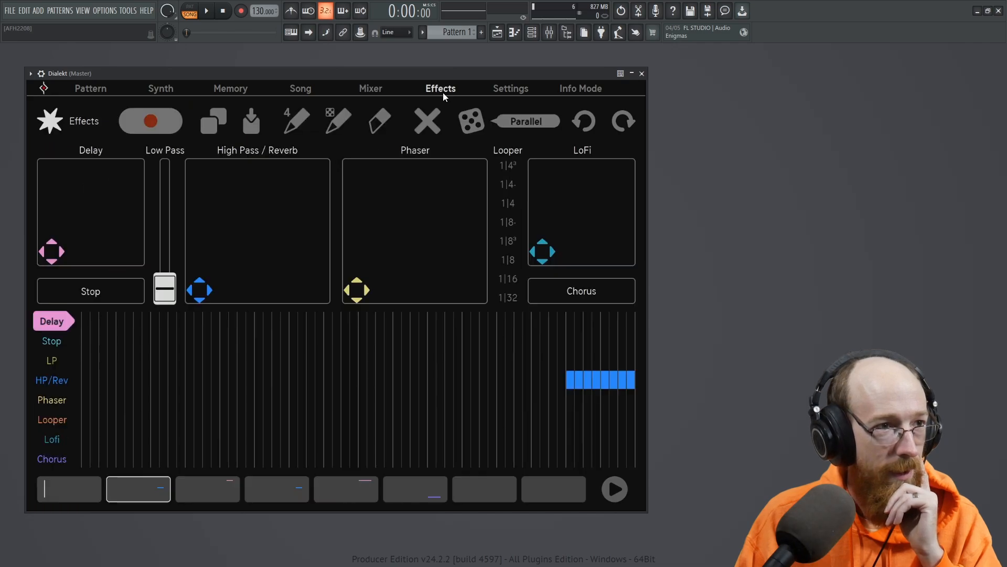
{"action": "mouse_move", "coordinate": [202, 292]}
{"action": "left_mouse_down"}
{"action": "mouse_move", "coordinate": [321, 207]}
{"action": "mouse_move", "coordinate": [195, 303]}
{"action": "left_mouse_up"}
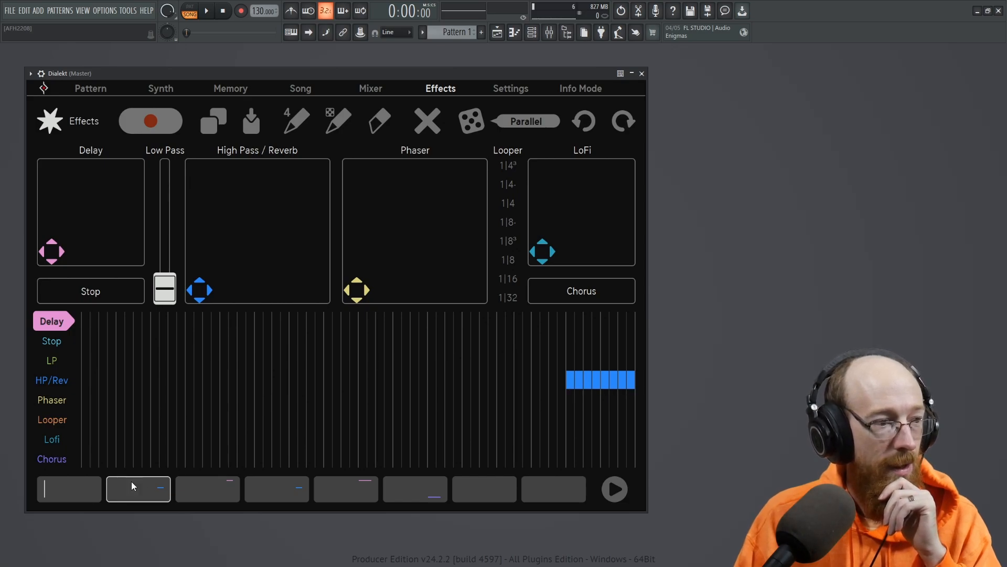
{"action": "left_click", "coordinate": [56, 494]}
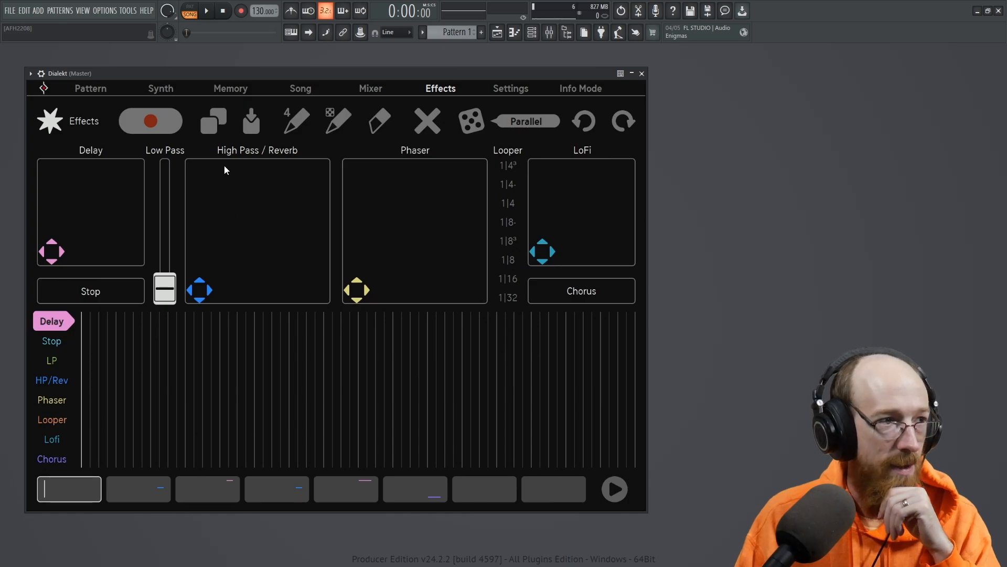
Lock the pattern view and step through patterns 1.1 to 1.4 on the Pattern page.
{"action": "left_click", "coordinate": [83, 90]}
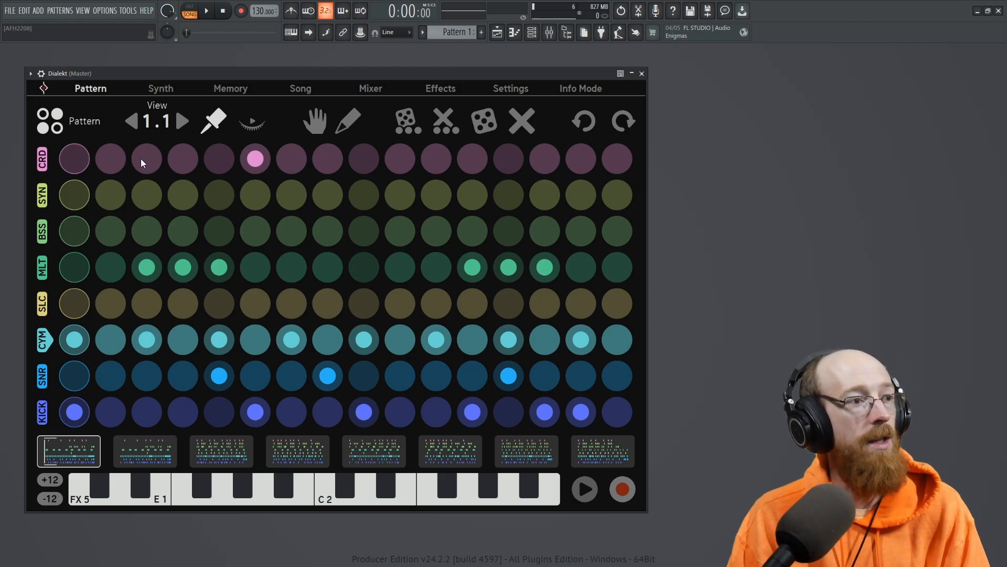
{"action": "left_click", "coordinate": [183, 118]}
{"action": "left_click", "coordinate": [183, 118]}
{"action": "left_click", "coordinate": [184, 118]}
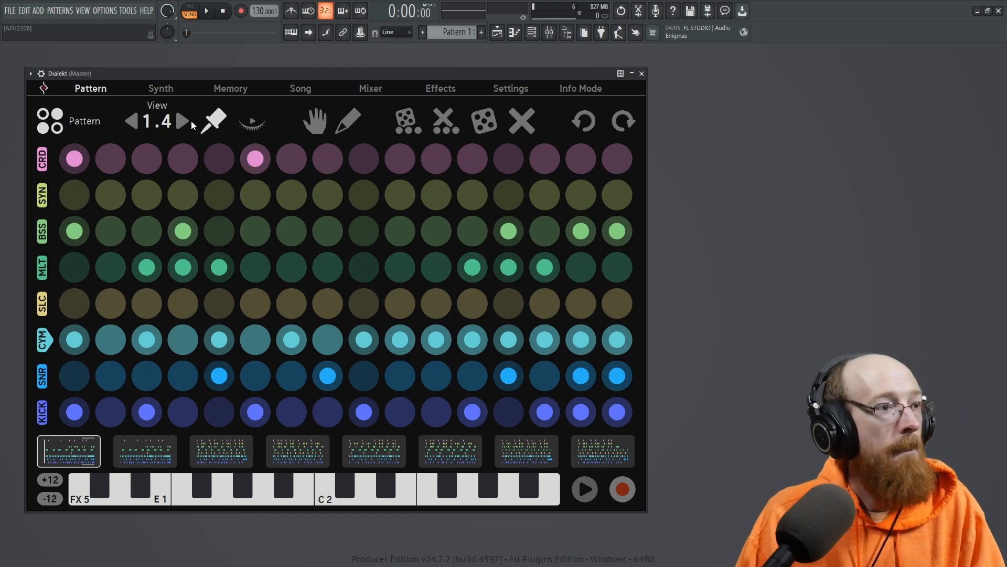
On the Effects page, audition the Looper at 1/4, 1/8 triplet, 1/8 and 1/16 during playback, and stop playback.
{"action": "left_click", "coordinate": [435, 91]}
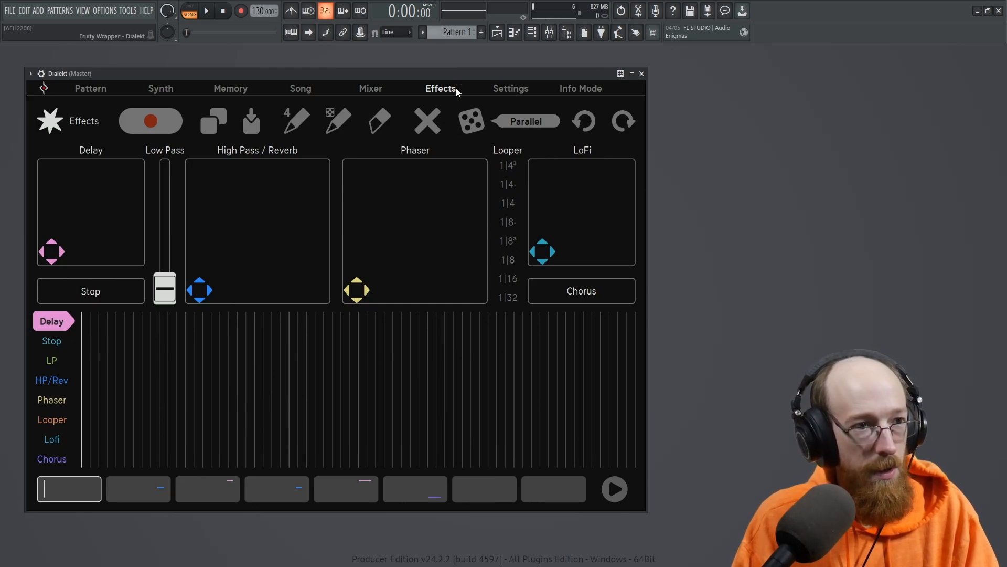
{"action": "key", "text": "space"}
{"action": "left_click", "coordinate": [514, 208]}
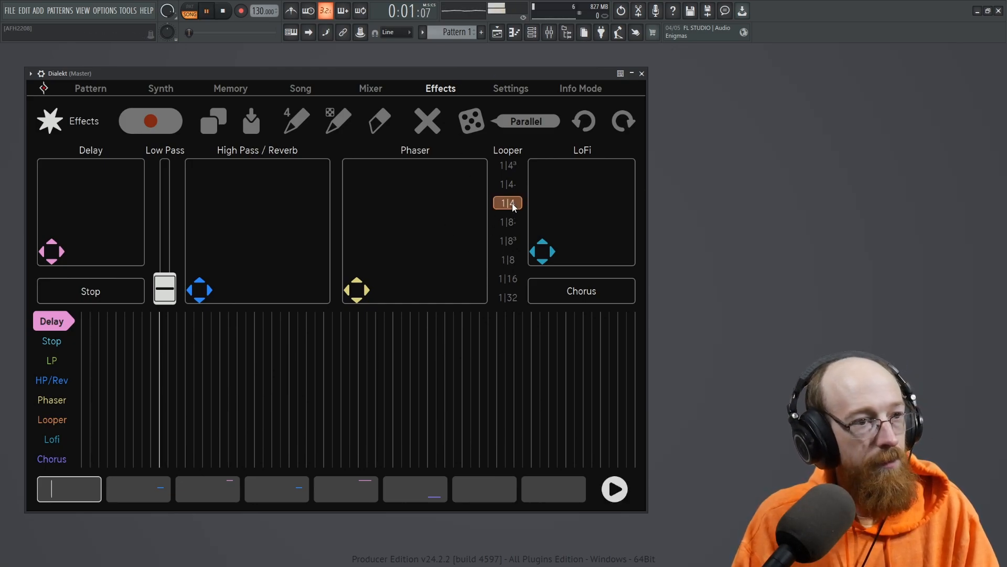
{"action": "left_click", "coordinate": [513, 207]}
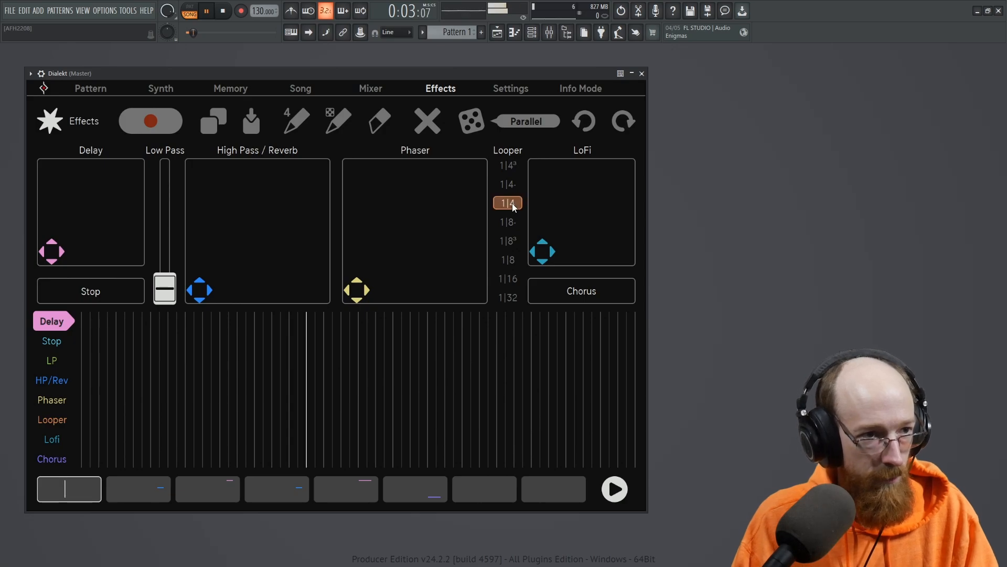
{"action": "left_click", "coordinate": [507, 241]}
{"action": "left_click", "coordinate": [507, 262]}
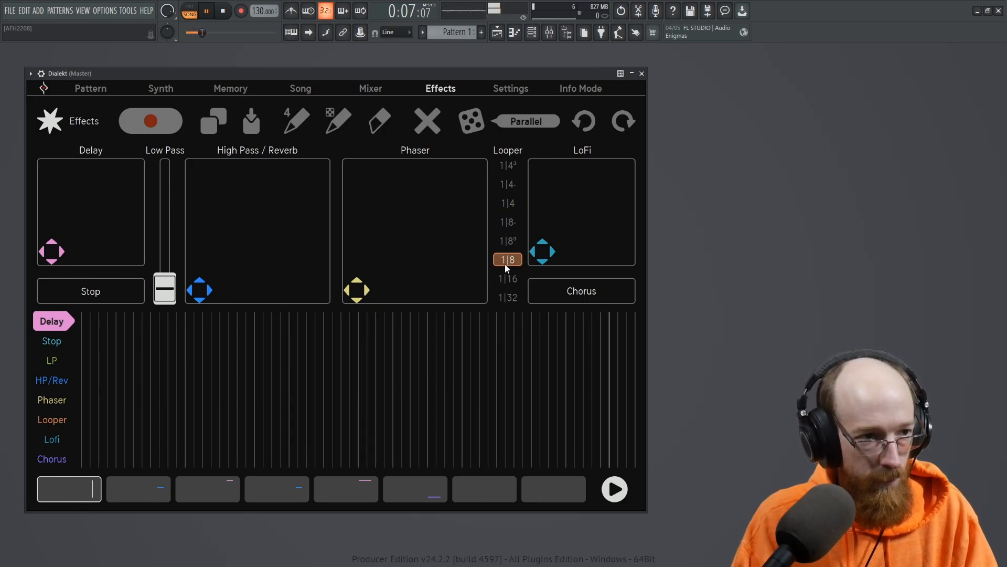
{"action": "left_click", "coordinate": [507, 282]}
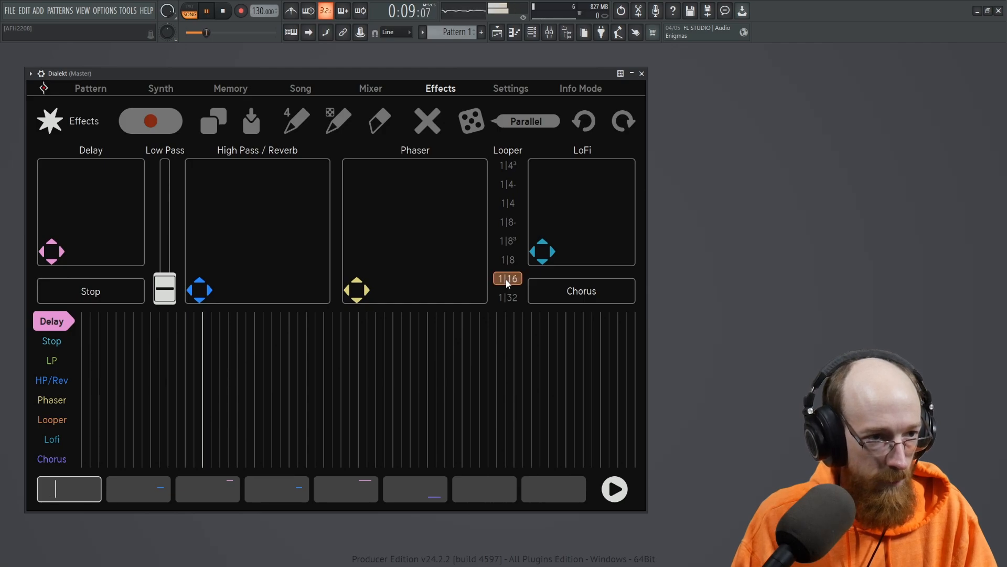
{"action": "key", "text": "space"}
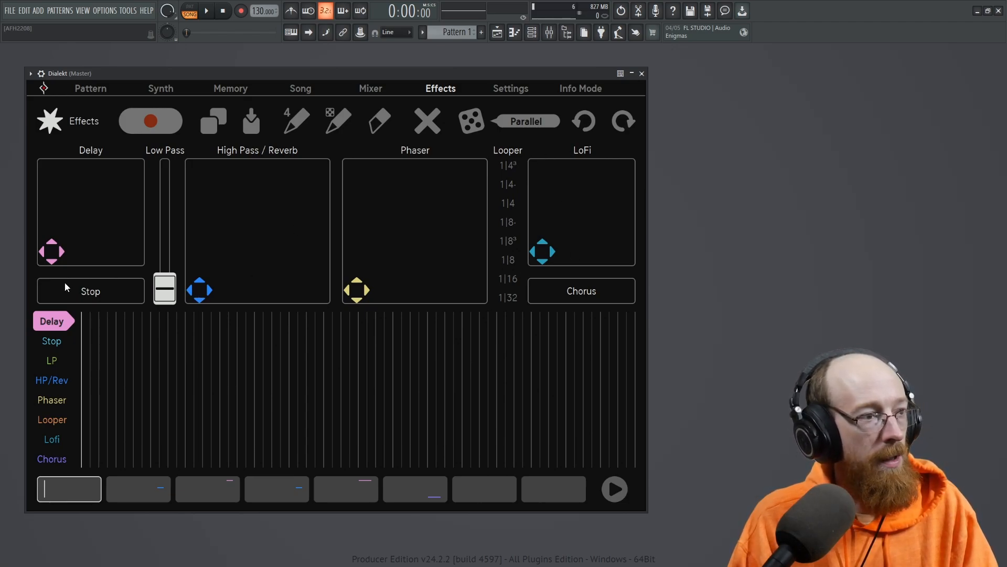
Enable effects recording and perform High Pass / Reverb, Low Pass and Stop into the first effects pattern during playback.
{"action": "left_click", "coordinate": [145, 126]}
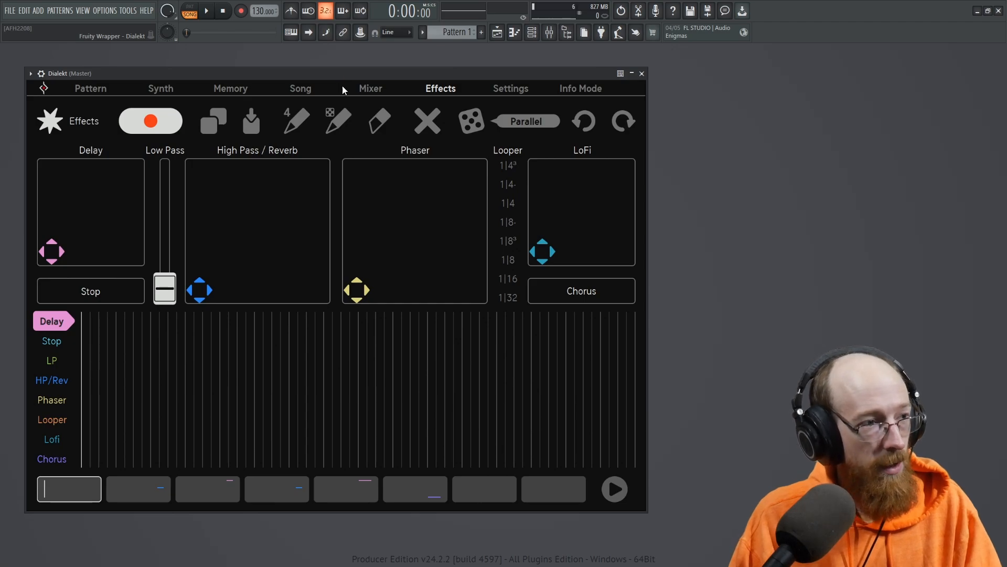
{"action": "key", "text": "space"}
{"action": "left_click_drag", "start_coordinate": [271, 291], "coordinate": [231, 246]}
{"action": "left_click_drag", "start_coordinate": [165, 289], "coordinate": [171, 359]}
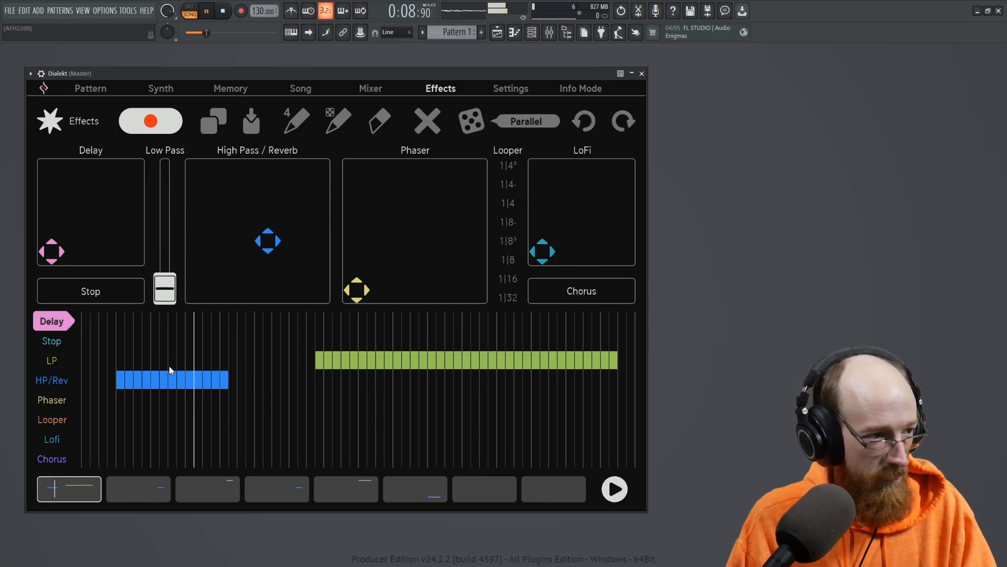
{"action": "left_click", "coordinate": [101, 295]}
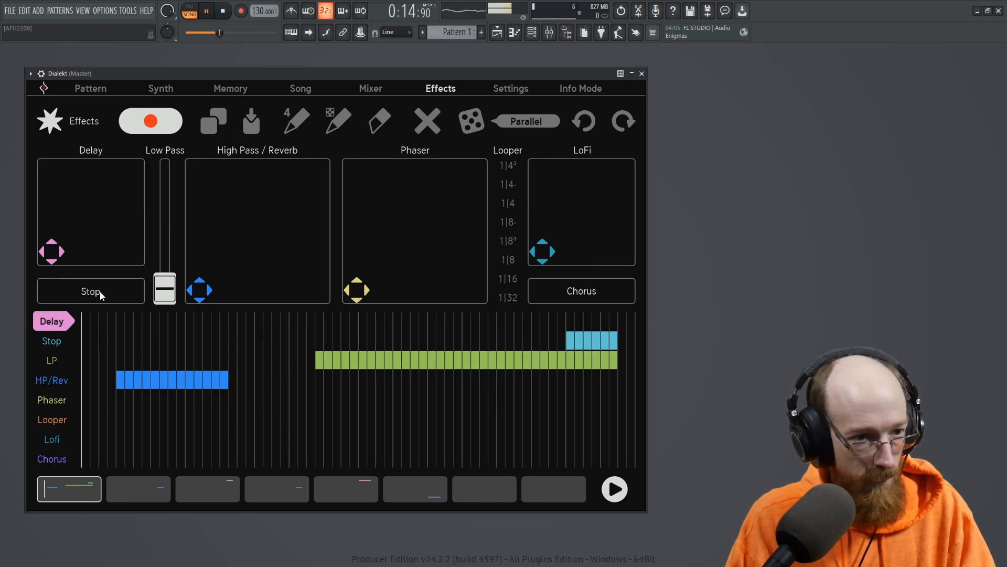
{"action": "key", "text": "space"}
Erase all recorded HP/Rev steps from the first effects pattern and play the pattern back with effects recording off.
{"action": "left_click", "coordinate": [379, 125]}
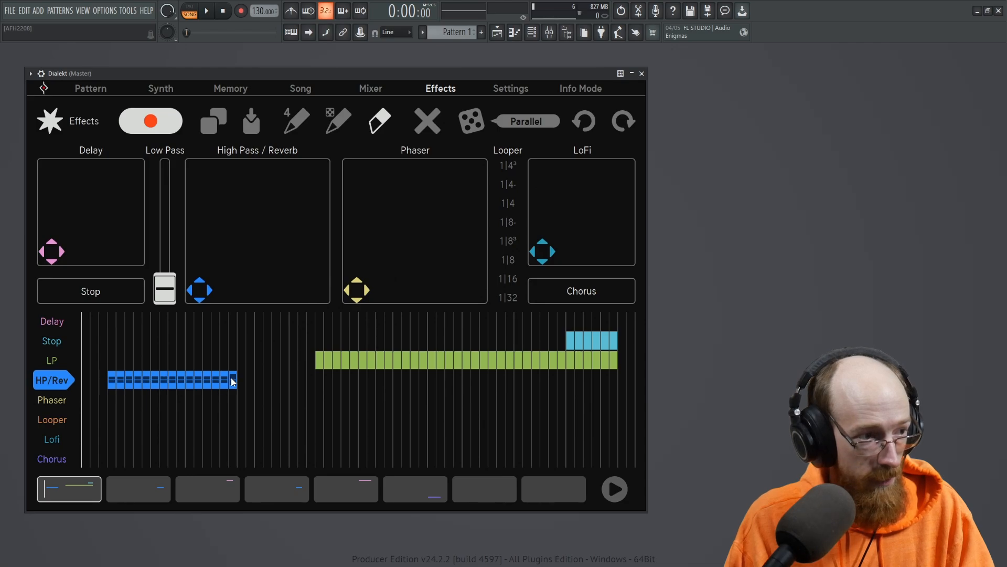
{"action": "left_click_drag", "start_coordinate": [232, 382], "coordinate": [110, 383]}
{"action": "left_click", "coordinate": [380, 122]}
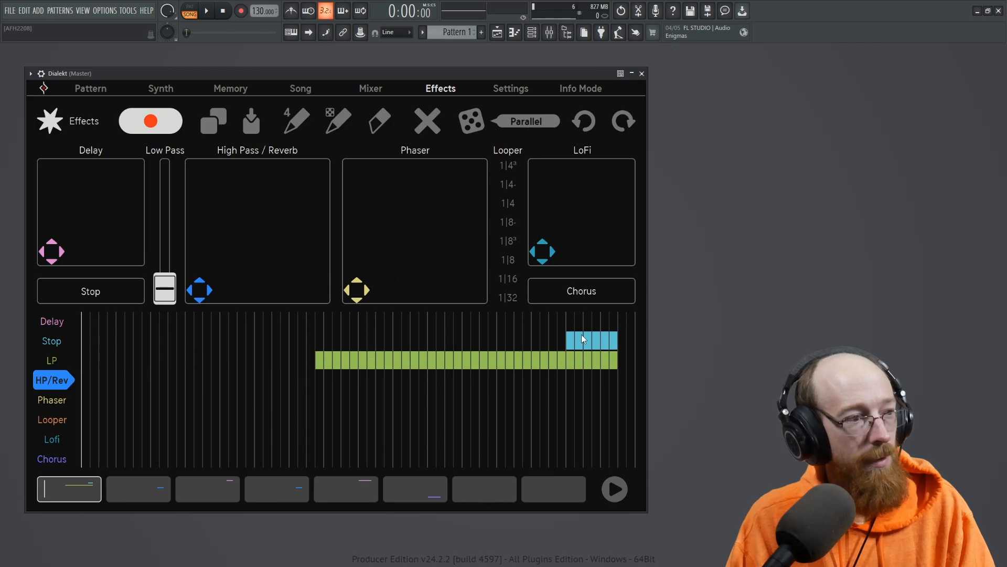
{"action": "key", "text": "space"}
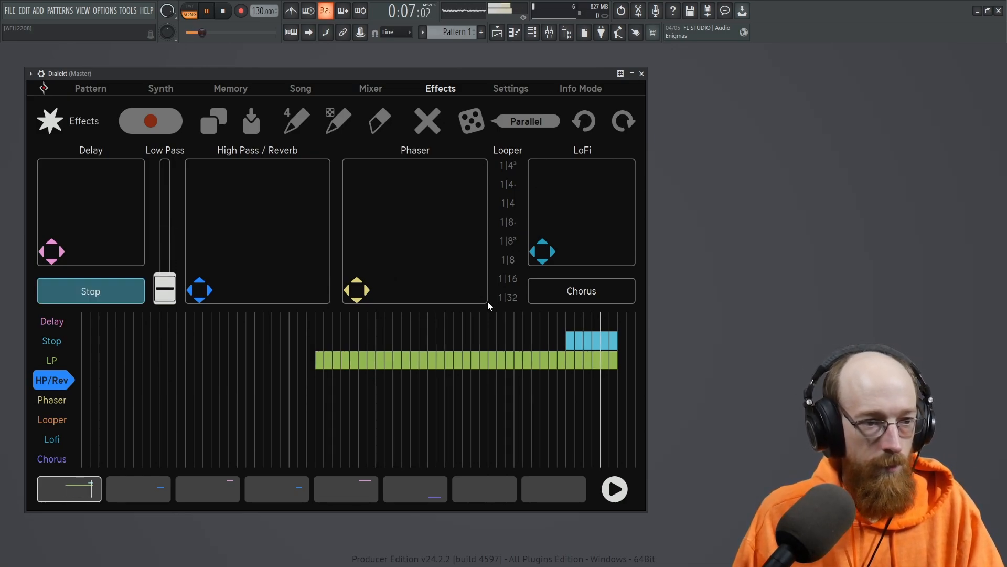
{"action": "key", "text": "space"}
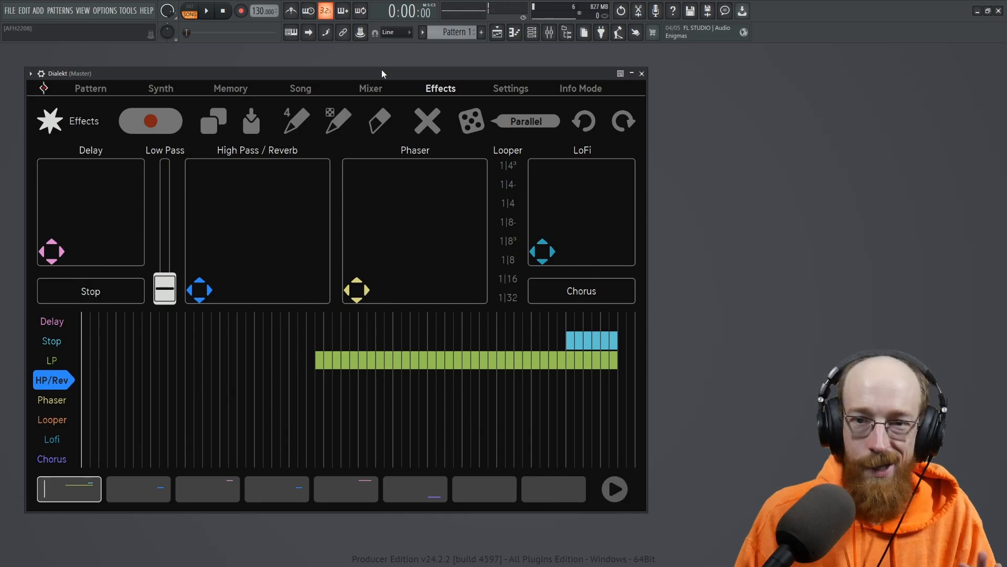
Select pattern 1.1 on the Memory page and unlock the pattern view.
{"action": "left_click", "coordinate": [91, 90]}
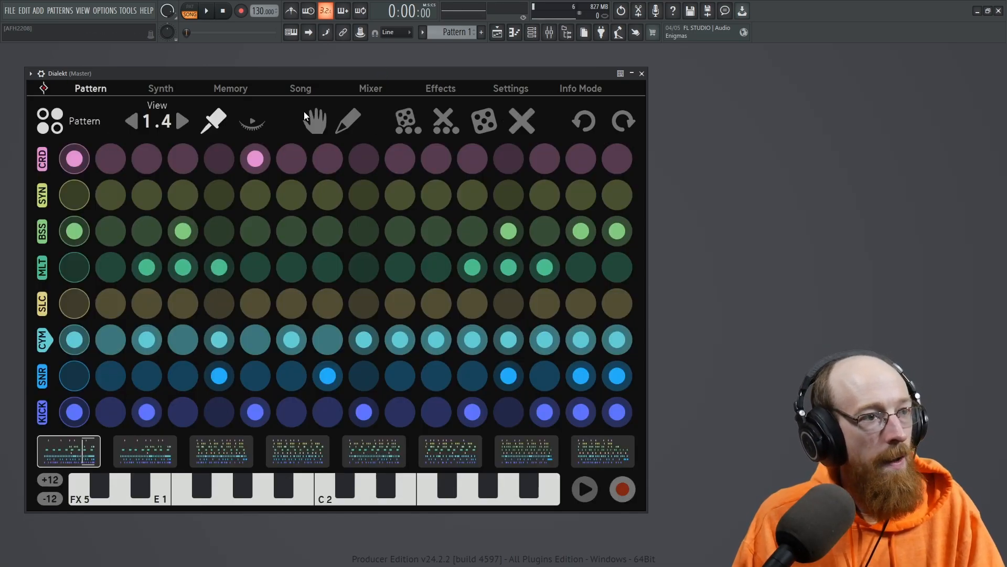
{"action": "left_click", "coordinate": [231, 89]}
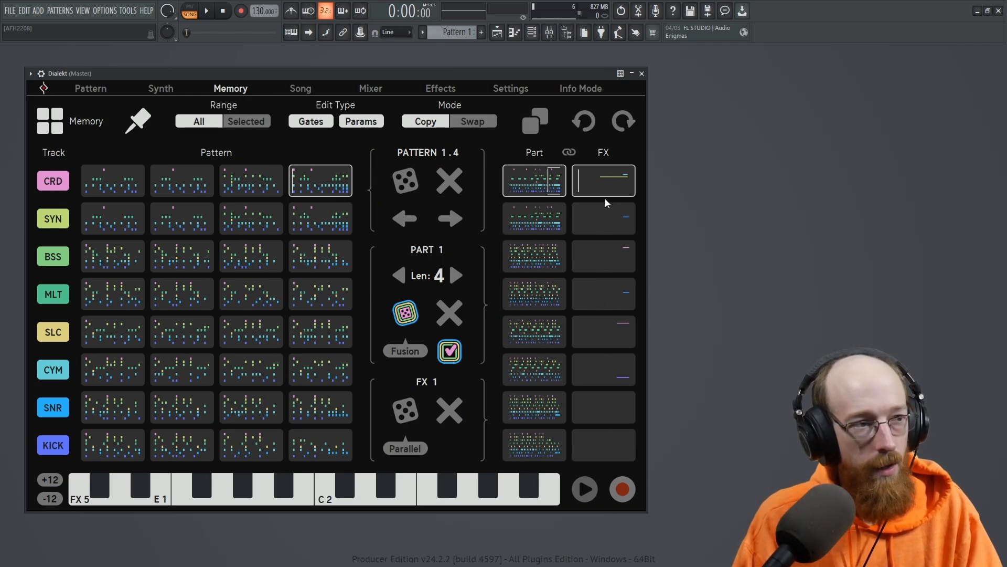
{"action": "left_click", "coordinate": [118, 191]}
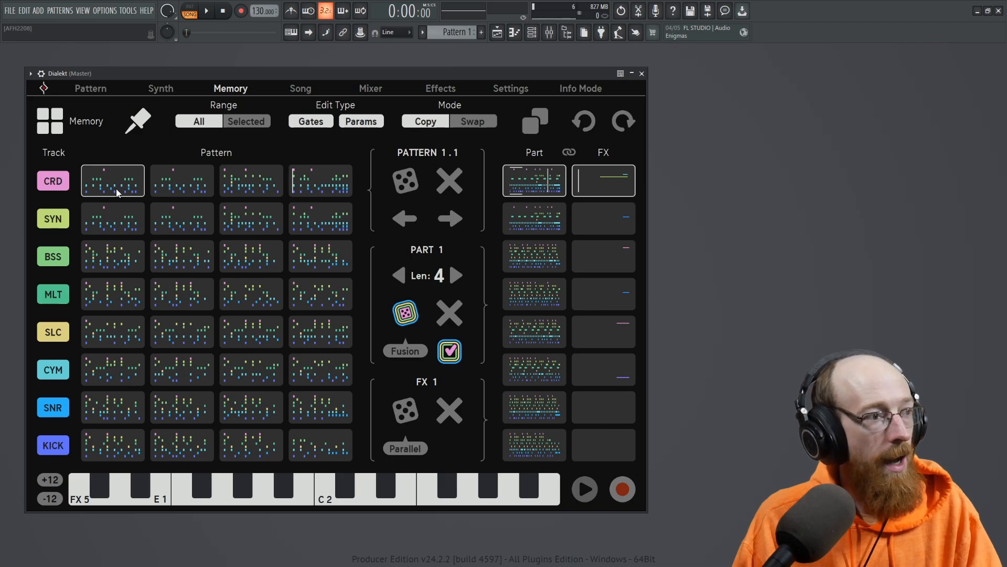
{"action": "left_click", "coordinate": [142, 123]}
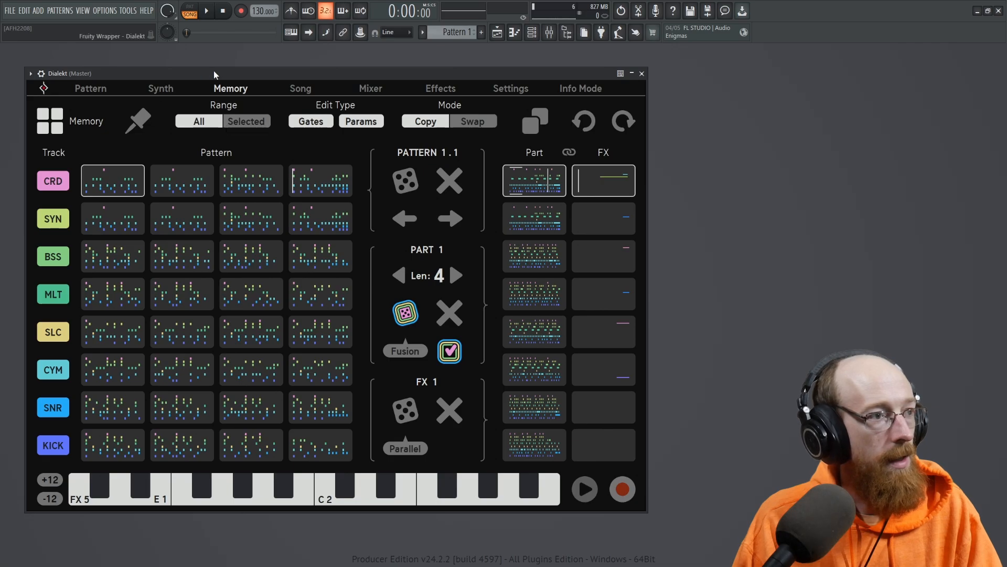
{"action": "key", "text": "space"}
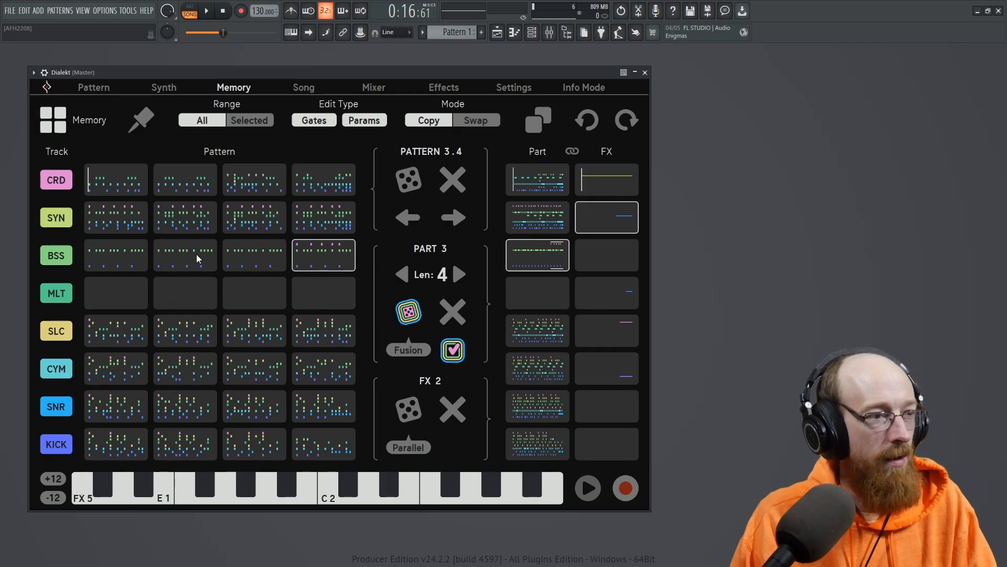
Look through part 3's four patterns on the Memory page and select pattern 3.1.
{"action": "left_click", "coordinate": [157, 254]}
{"action": "left_click", "coordinate": [93, 263]}
{"action": "left_click", "coordinate": [283, 265]}
{"action": "left_click", "coordinate": [320, 259]}
{"action": "left_click", "coordinate": [252, 261]}
{"action": "left_click", "coordinate": [169, 263]}
{"action": "left_click", "coordinate": [134, 263]}
Check the Song page and adjust the compressor's Compress amount slightly on the Mixer page.
{"action": "left_click", "coordinate": [302, 88]}
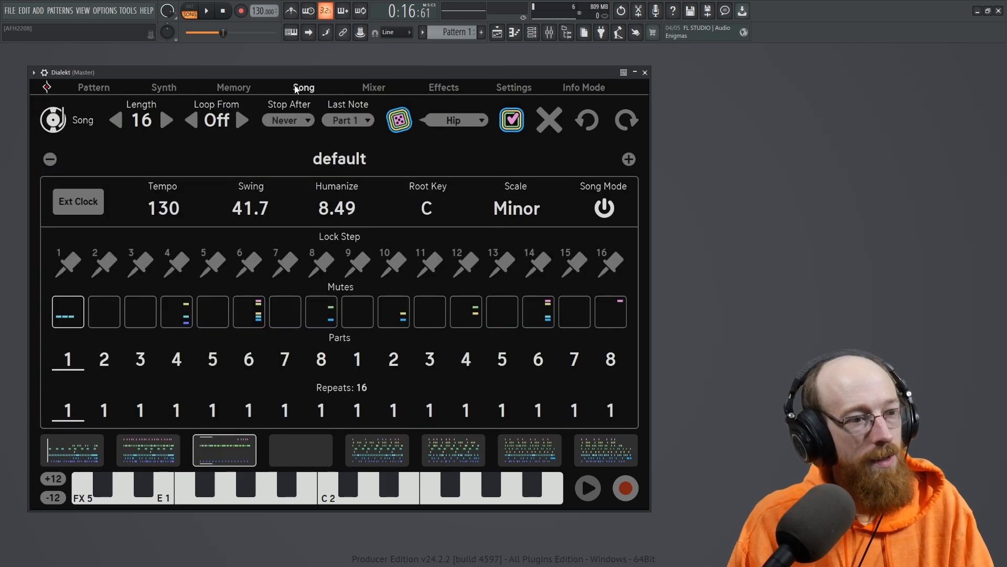
{"action": "left_click", "coordinate": [375, 89]}
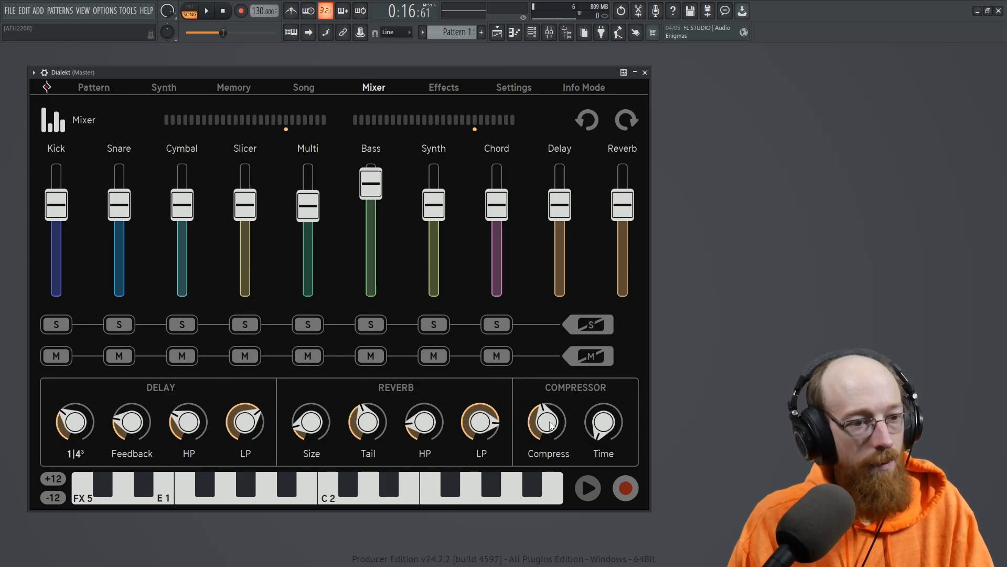
{"action": "left_click_drag", "start_coordinate": [552, 429], "coordinate": [552, 417]}
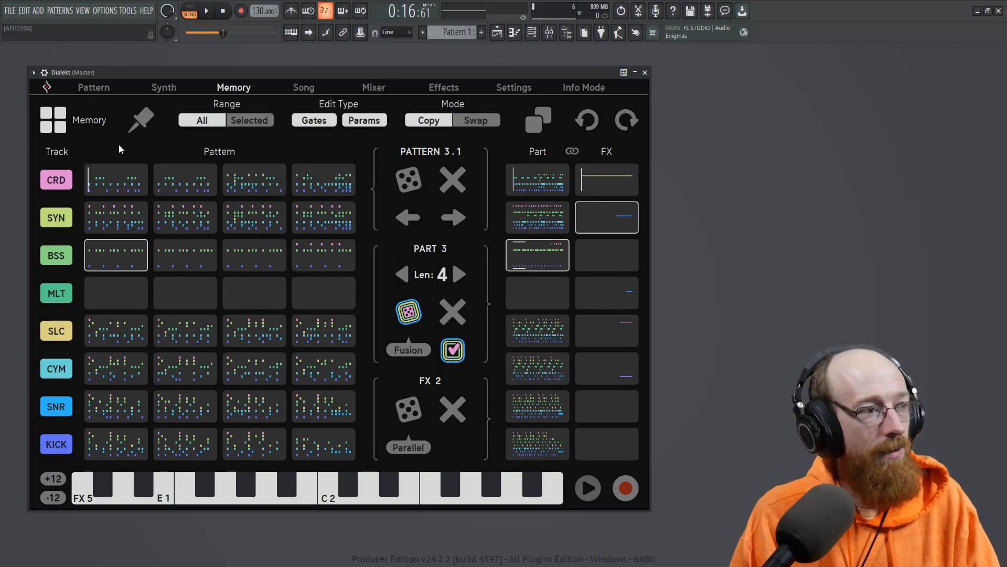
Play the song from the start, examining the followed pattern, the Bass track's synth settings and the Memory page, and stop playback.
{"action": "key", "text": "space"}
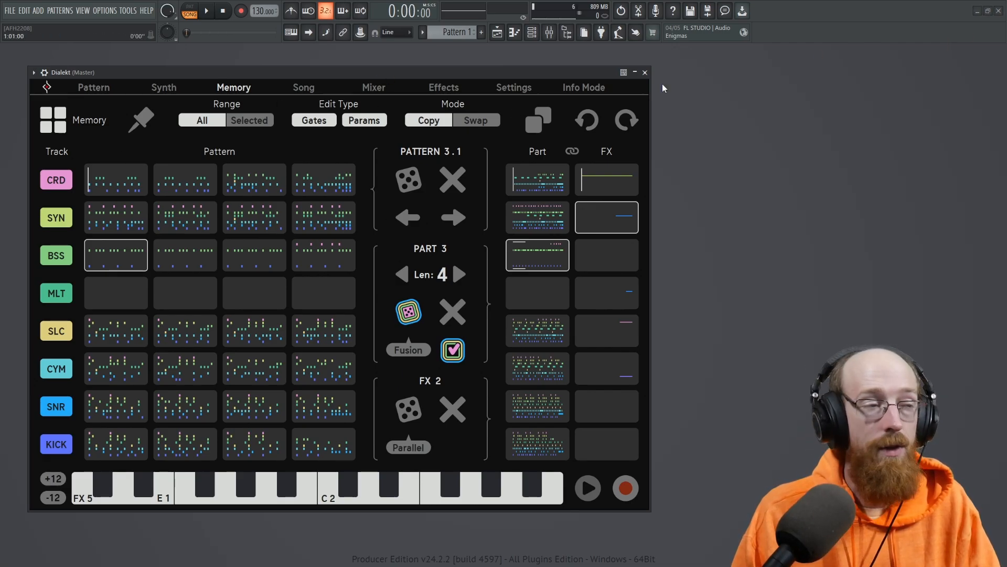
{"action": "key", "text": "space"}
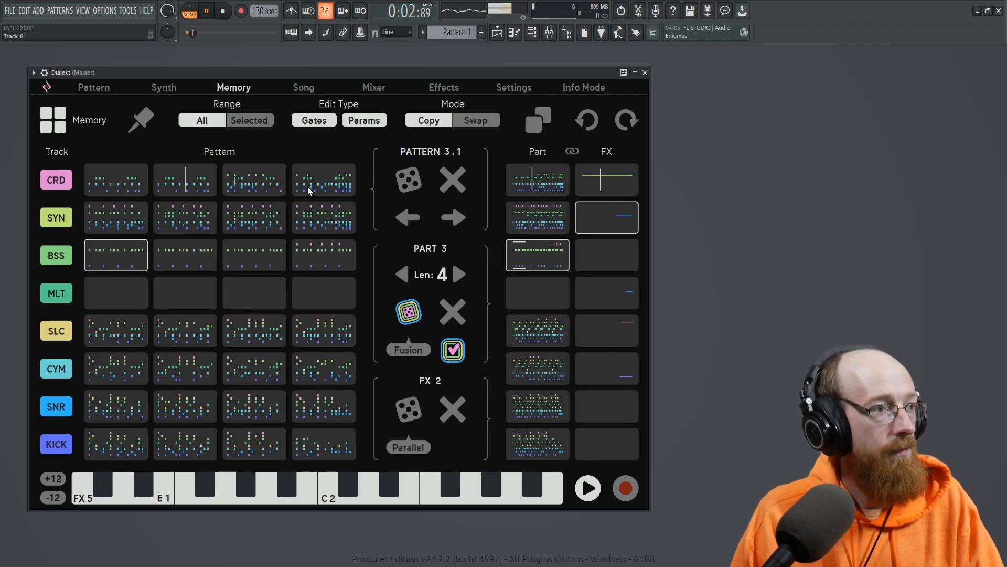
{"action": "left_click", "coordinate": [87, 91]}
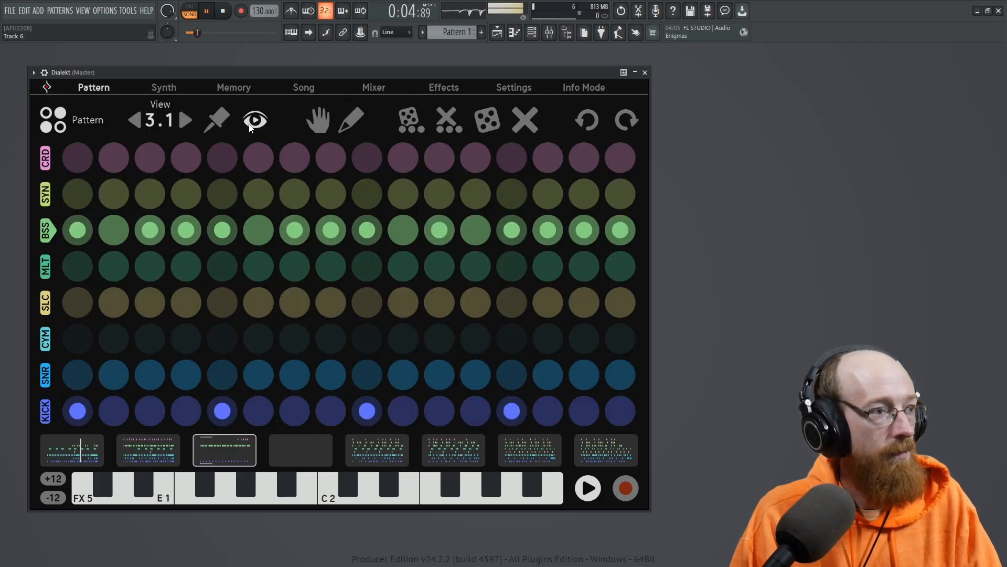
{"action": "left_click", "coordinate": [134, 121]}
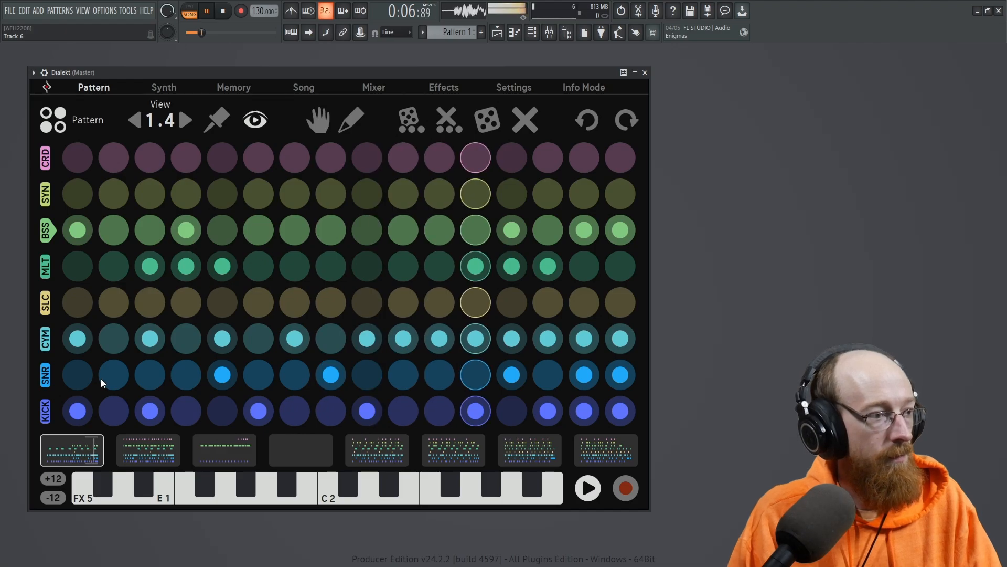
{"action": "left_click", "coordinate": [49, 236]}
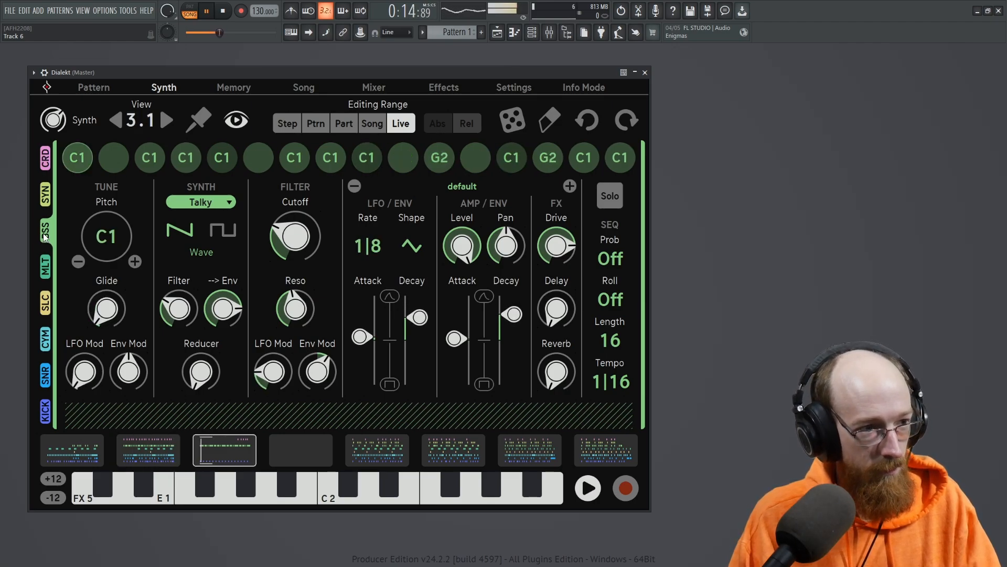
{"action": "left_click", "coordinate": [229, 87]}
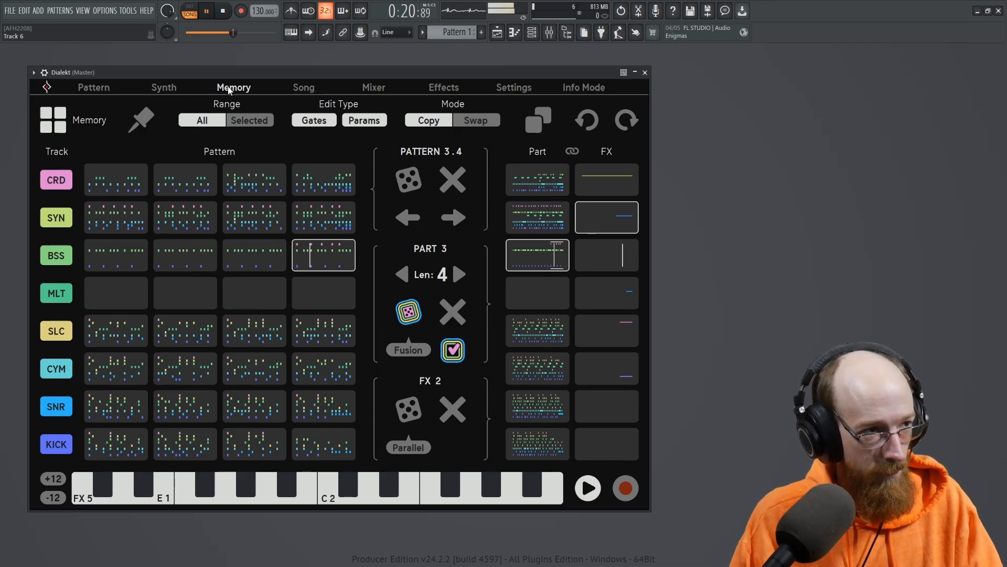
{"action": "key", "text": "space"}
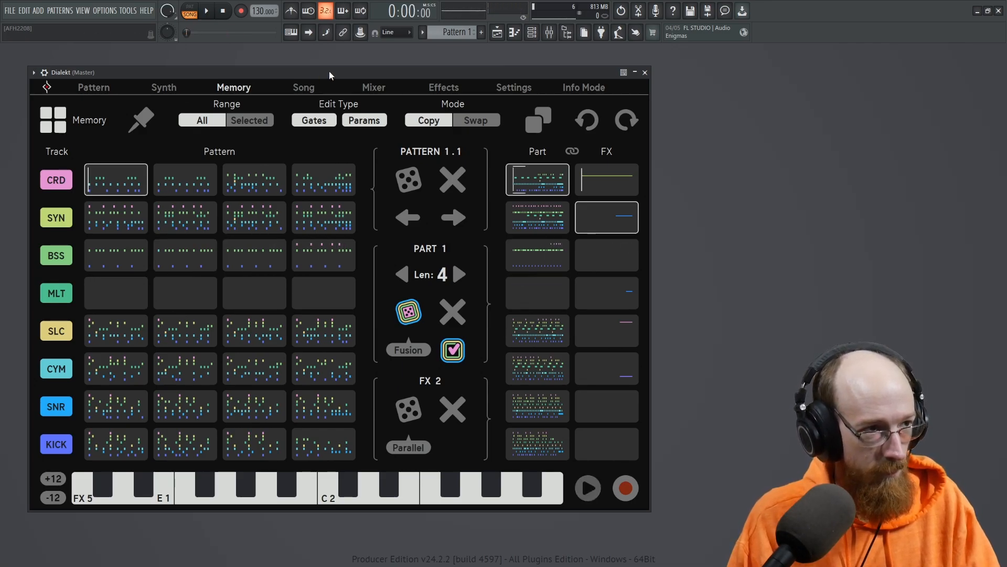